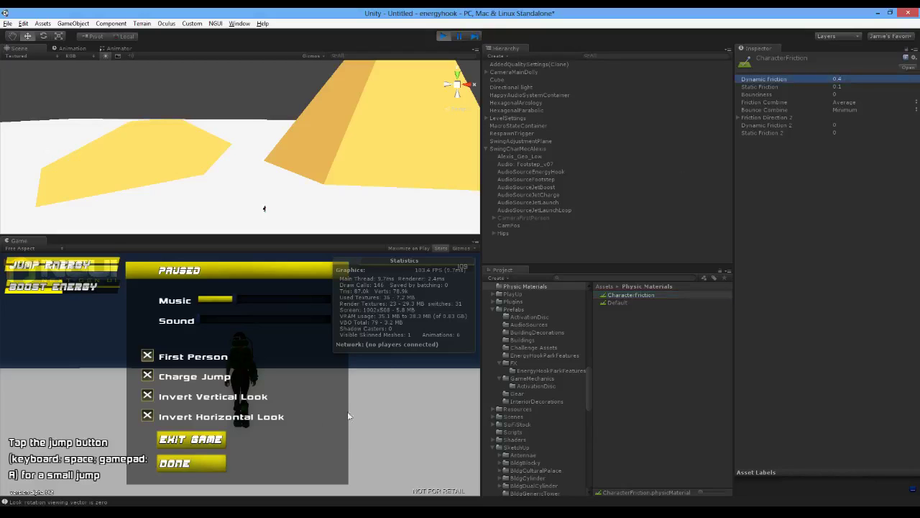
# Restart play mode and run the character across the flat ground onto the low yellow mound.
pyautogui.click(445, 36)
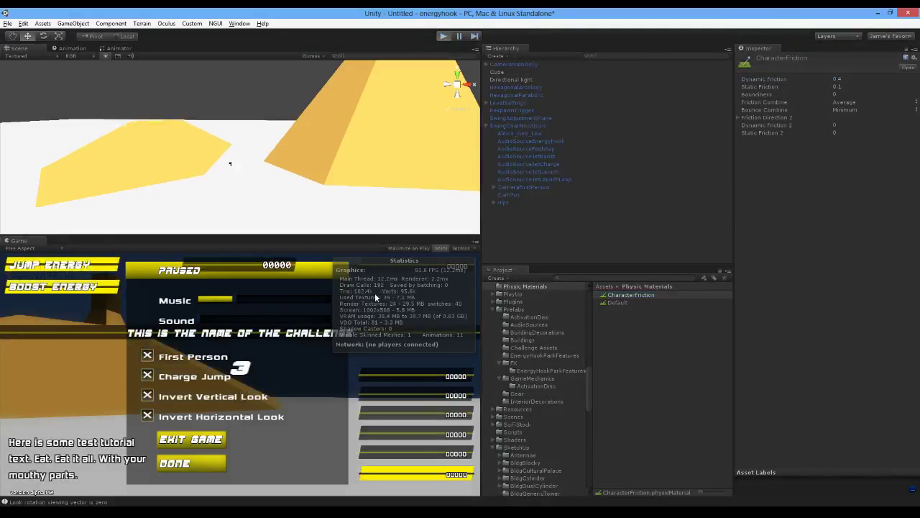
pyautogui.hotkey('ctrl', 'p')
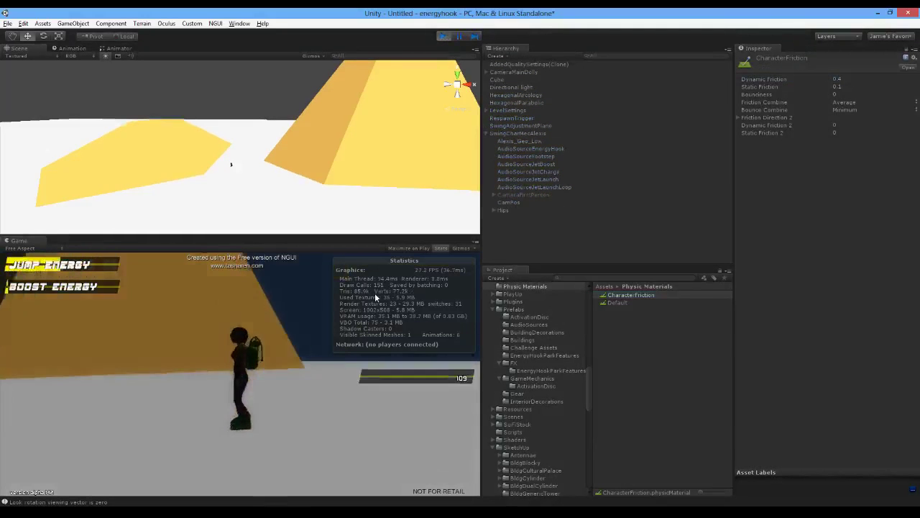
pyautogui.press('w')
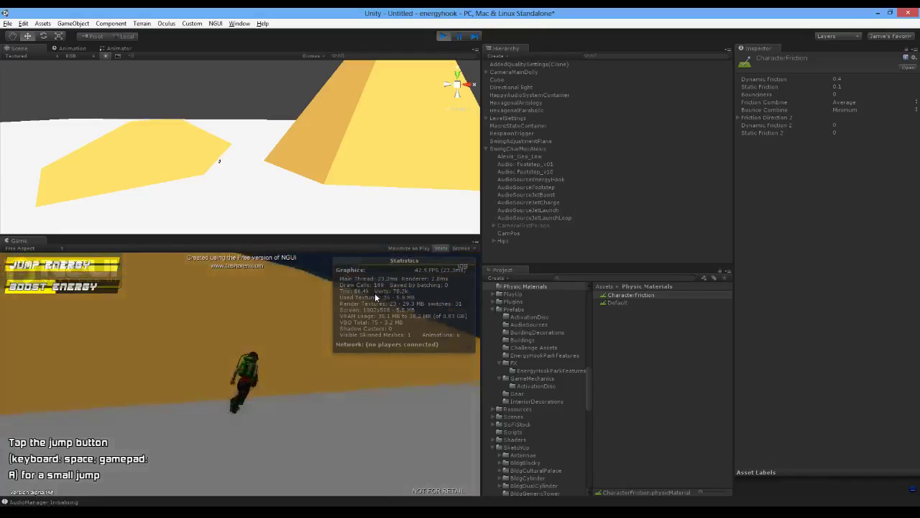
pyautogui.press('w')
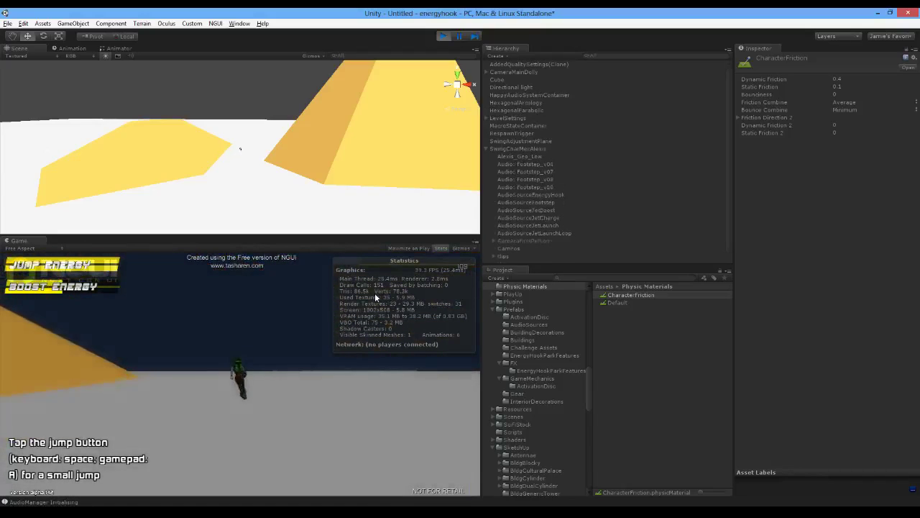
pyautogui.press('w')
pyautogui.press('d')
pyautogui.press('s')
pyautogui.press('a')
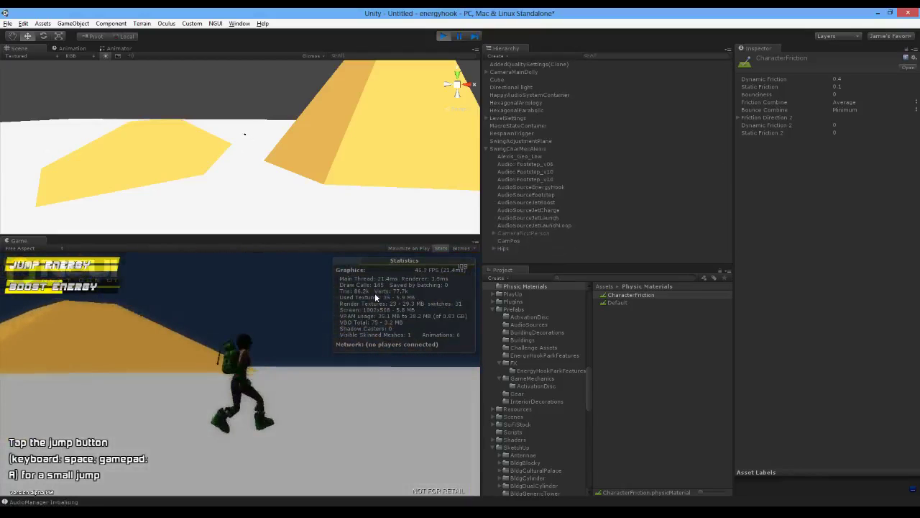
pyautogui.press('w')
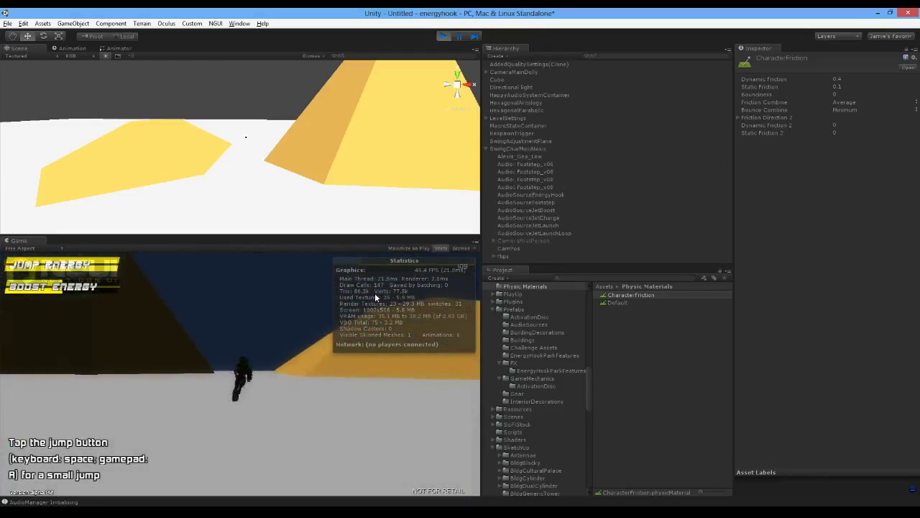
pyautogui.press('w')
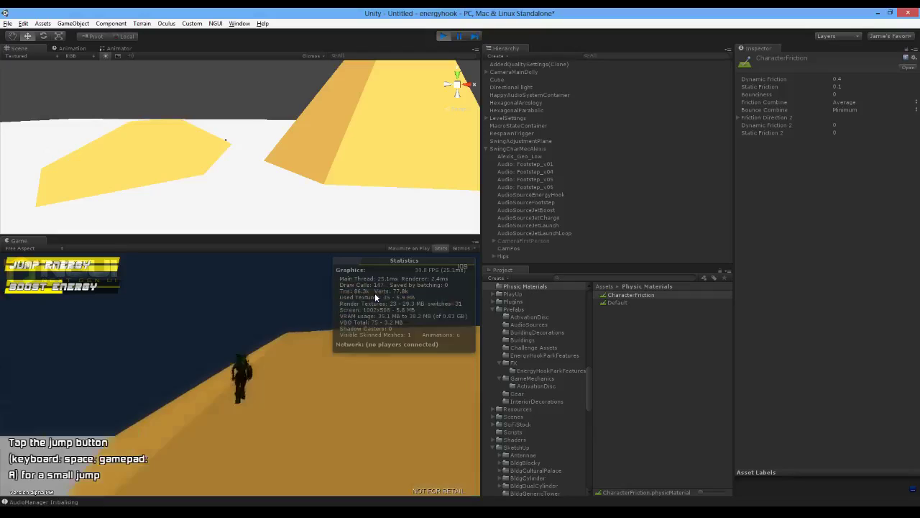
# Walk the character around on the low mound's slope to test its grip with the current friction.
pyautogui.press('s')
pyautogui.press('d')
pyautogui.press('w')
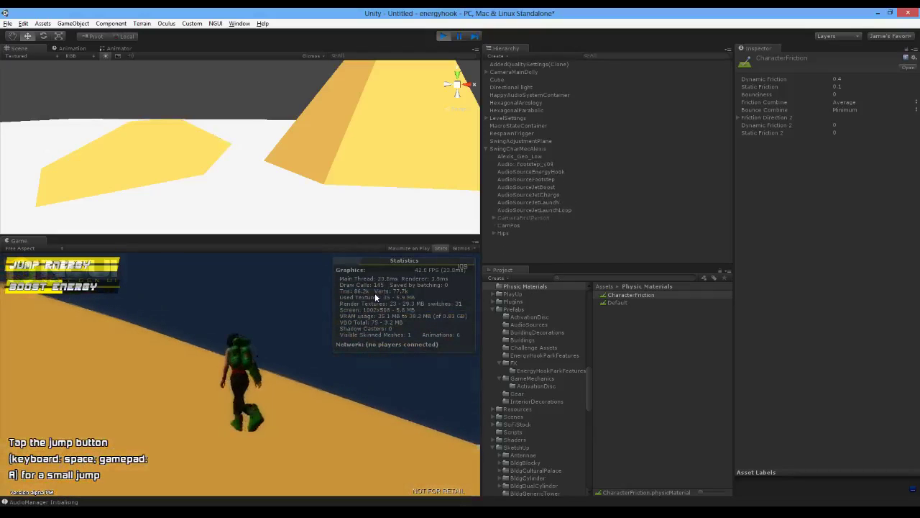
pyautogui.press('w')
pyautogui.press('d')
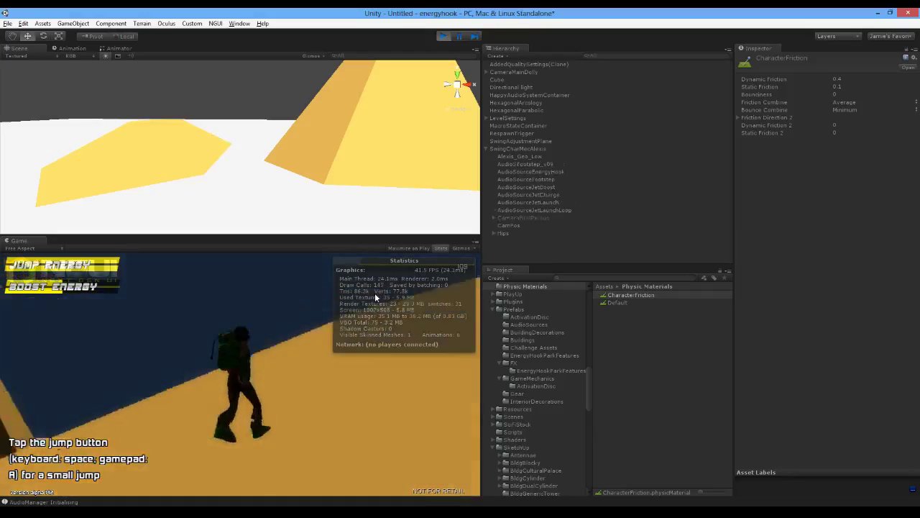
pyautogui.press('d')
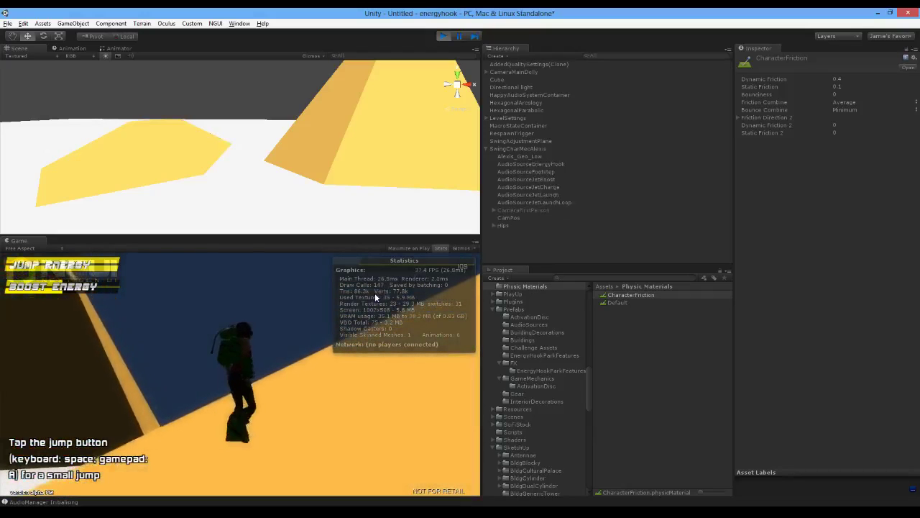
pyautogui.press('w')
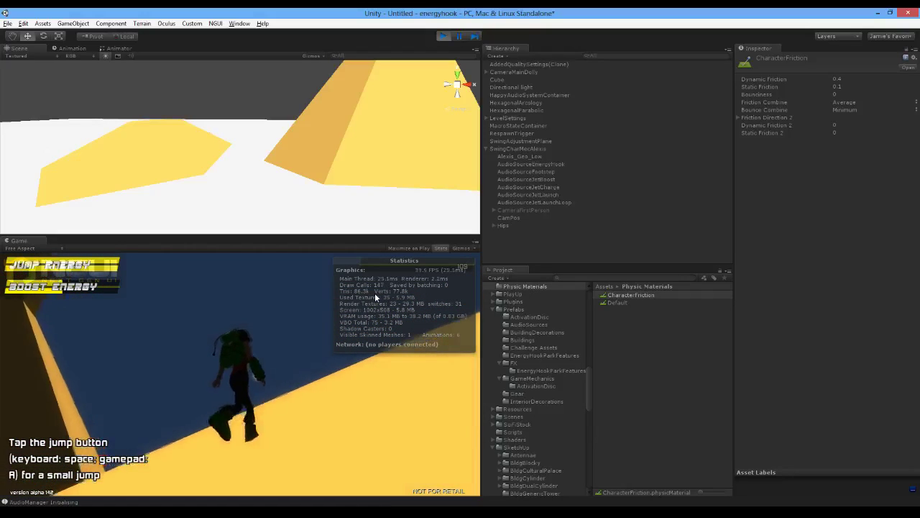
# Test the character's jumping and running on the mound's slope, and pause the game.
pyautogui.press('space')
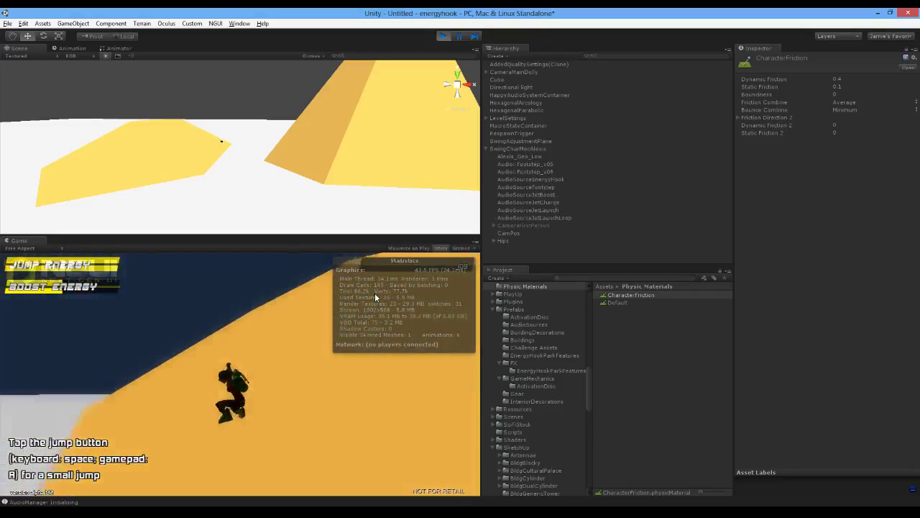
pyautogui.press('w')
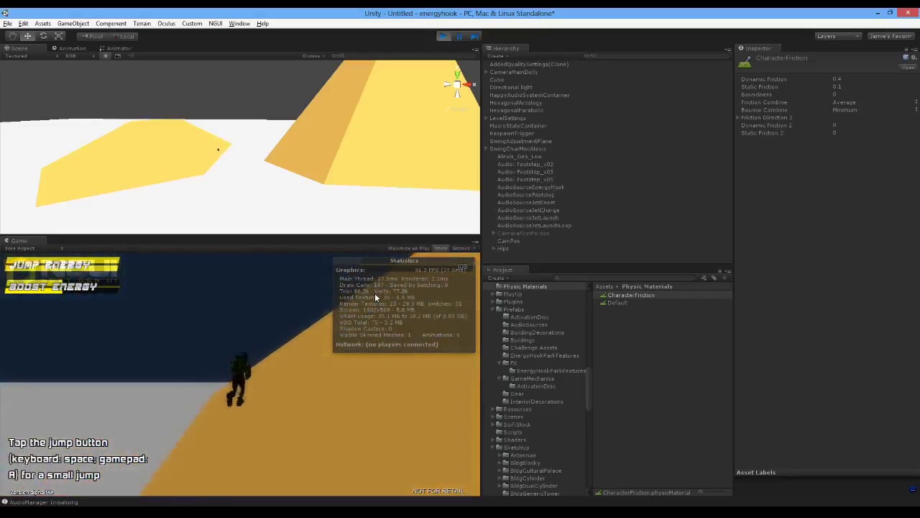
pyautogui.press('space')
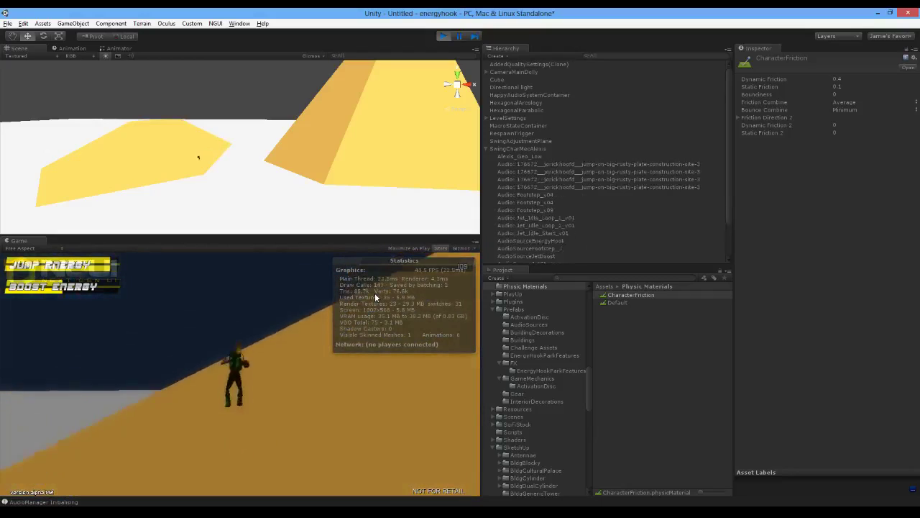
pyautogui.press('w')
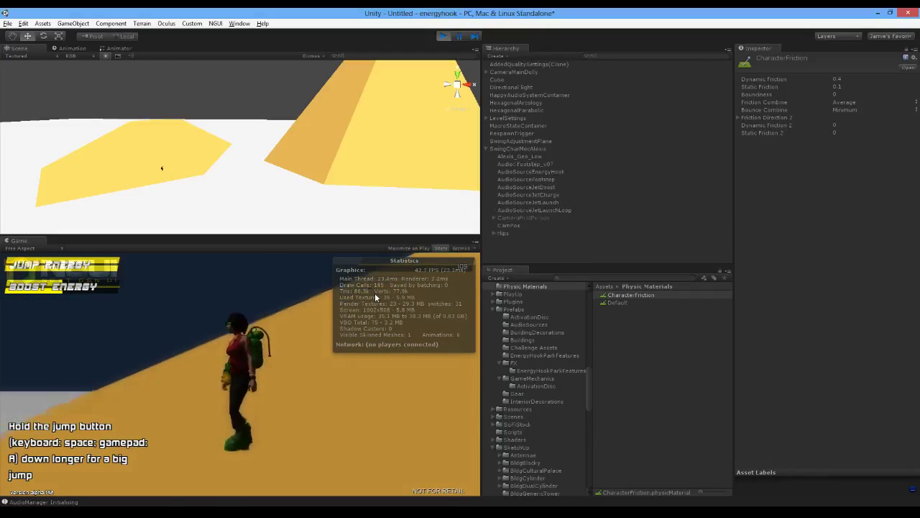
pyautogui.press('Escape')
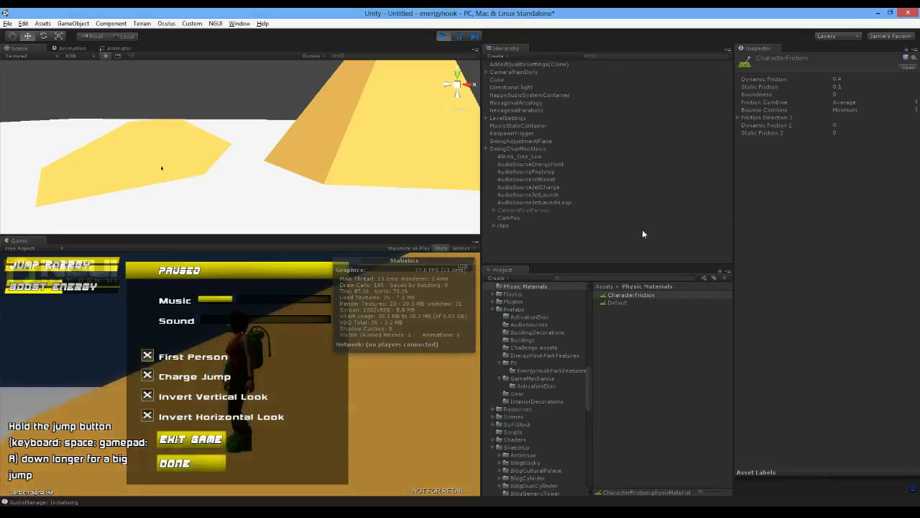
# Select SwingCharMecAlexis, stop play mode and set its Acc On Ground Factor to 32.
pyautogui.press('Escape')
pyautogui.click(554, 153)
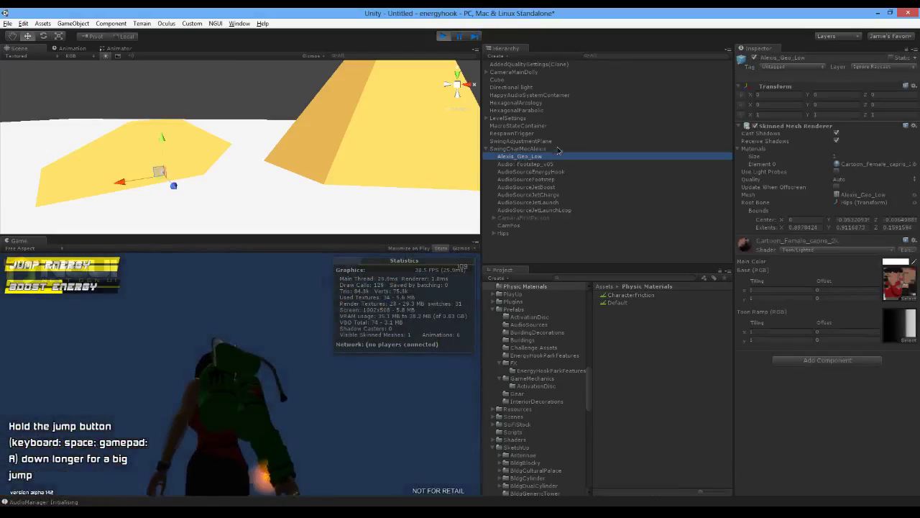
pyautogui.click(556, 149)
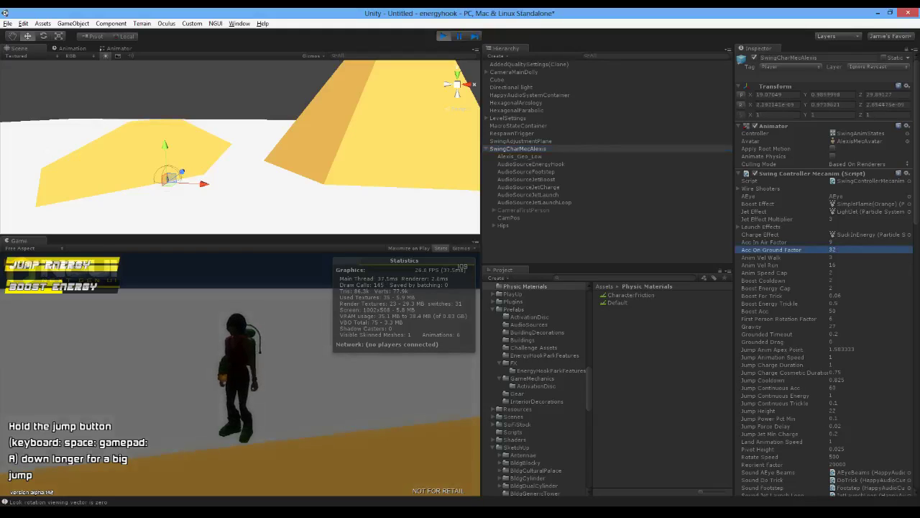
pyautogui.click(444, 36)
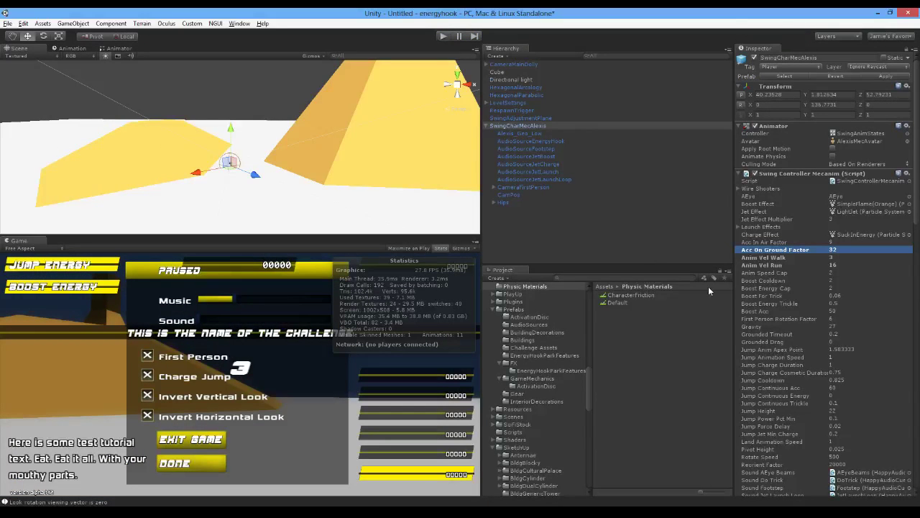
# Restart play mode and test running and jumping on the low mound with the ground acceleration of 32.
pyautogui.click(444, 37)
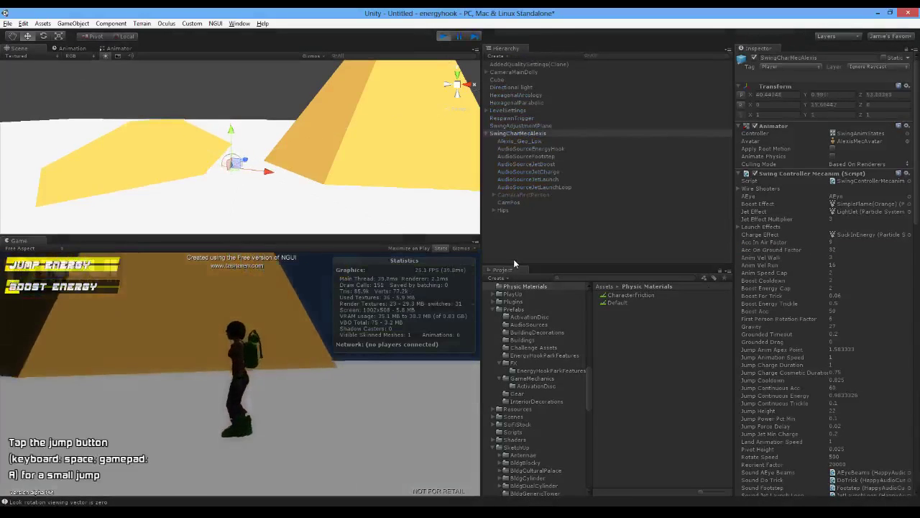
pyautogui.press('w')
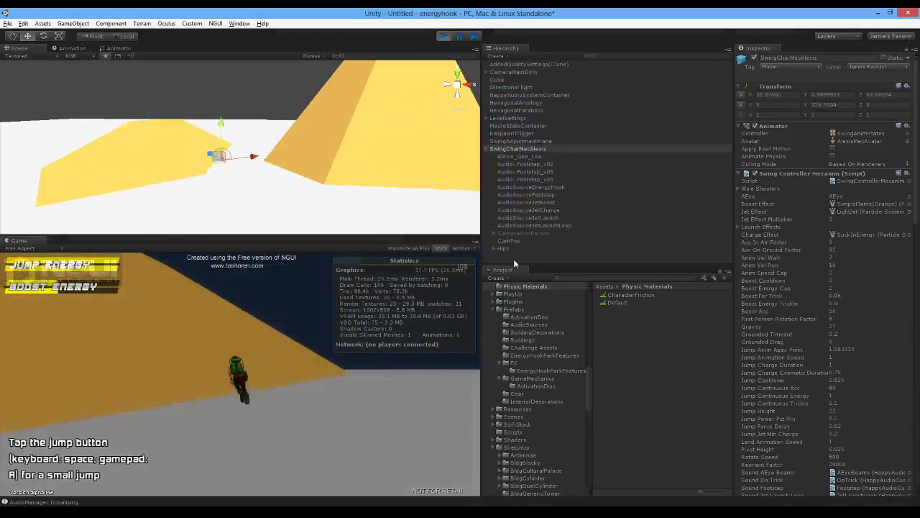
pyautogui.press('w')
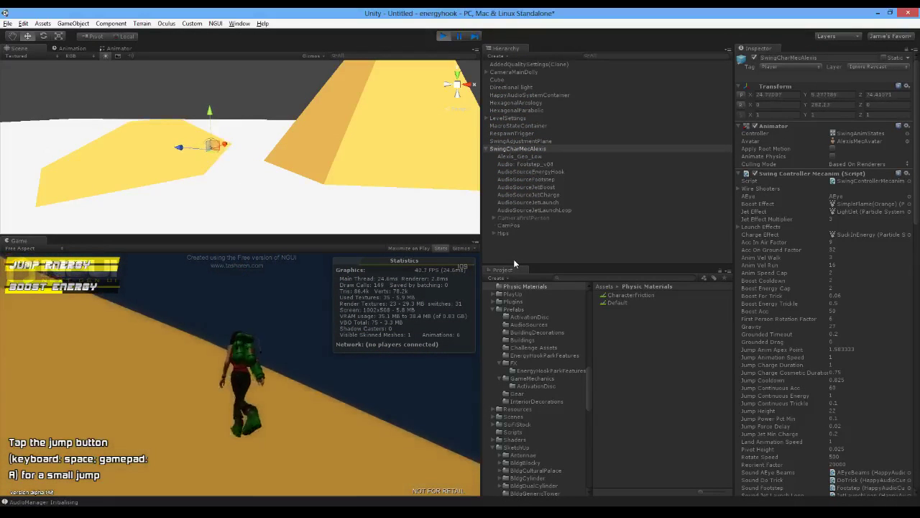
pyautogui.press('w')
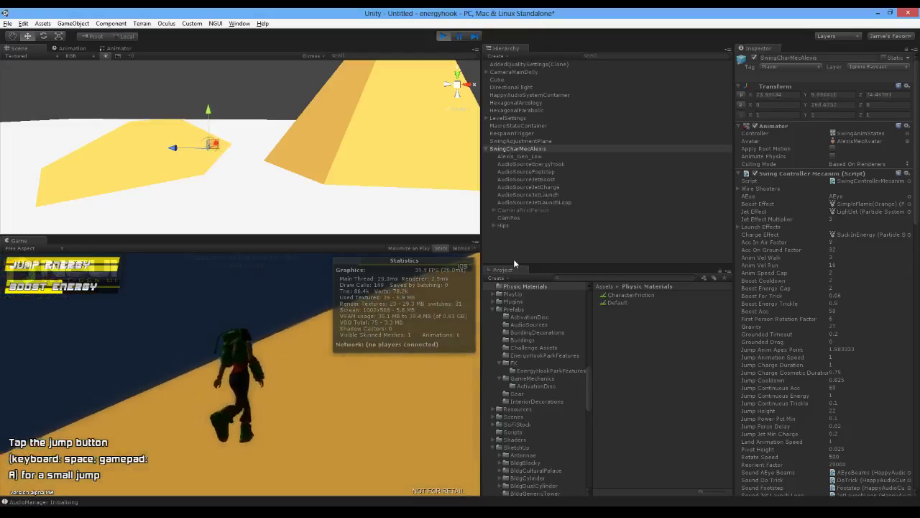
pyautogui.press('space')
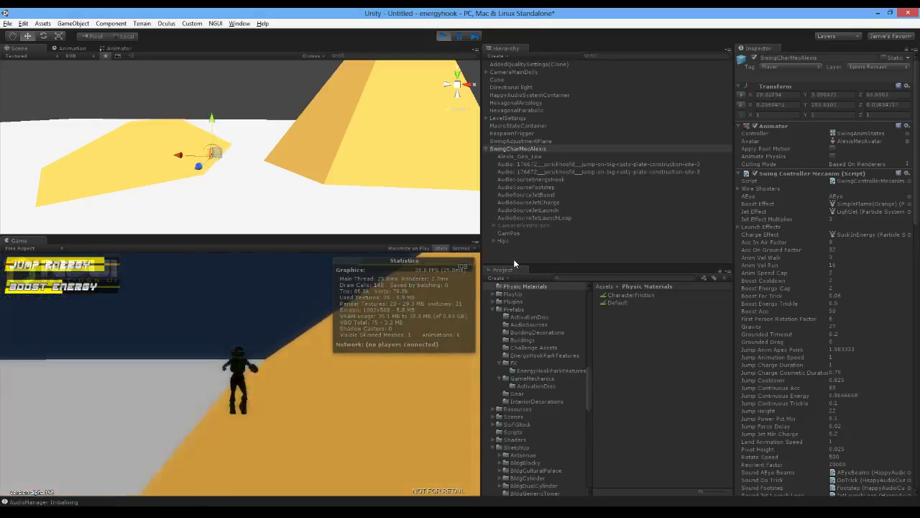
pyautogui.press('w')
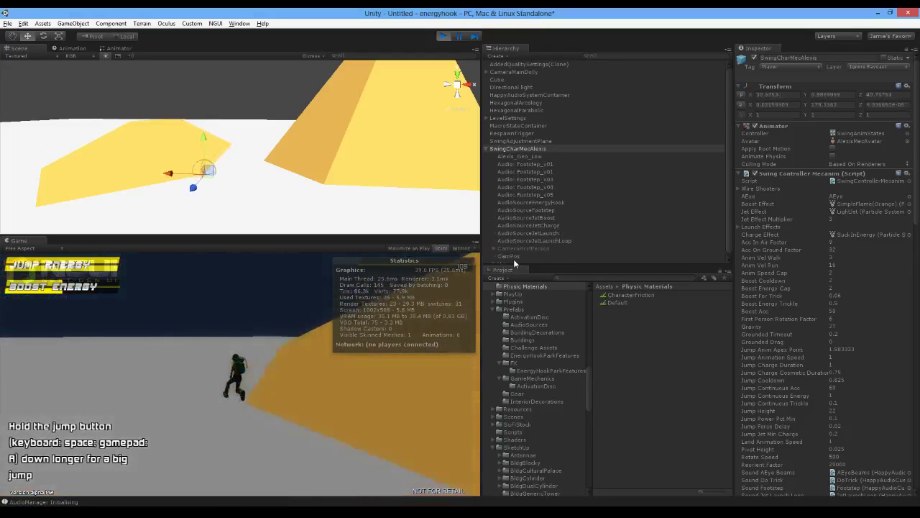
# Run the character up the low mound's side to its top and turn back down the slope.
pyautogui.press('w')
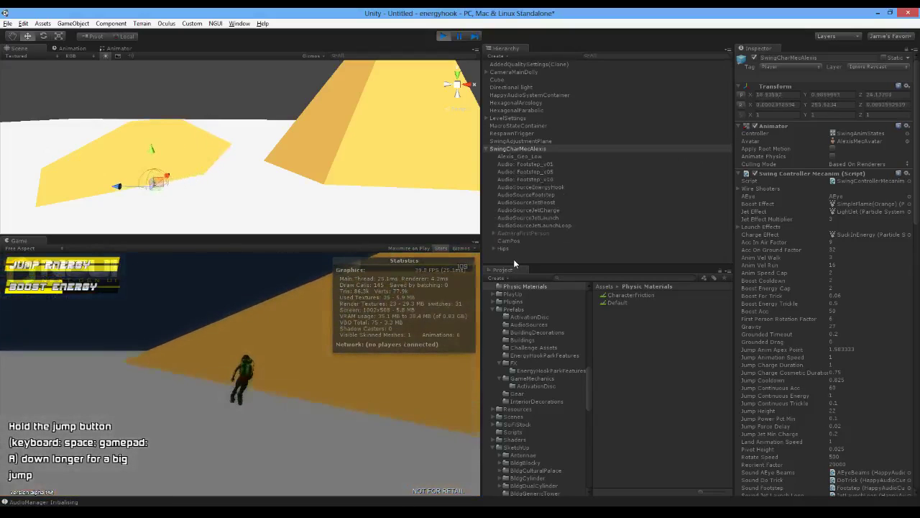
pyautogui.press('w')
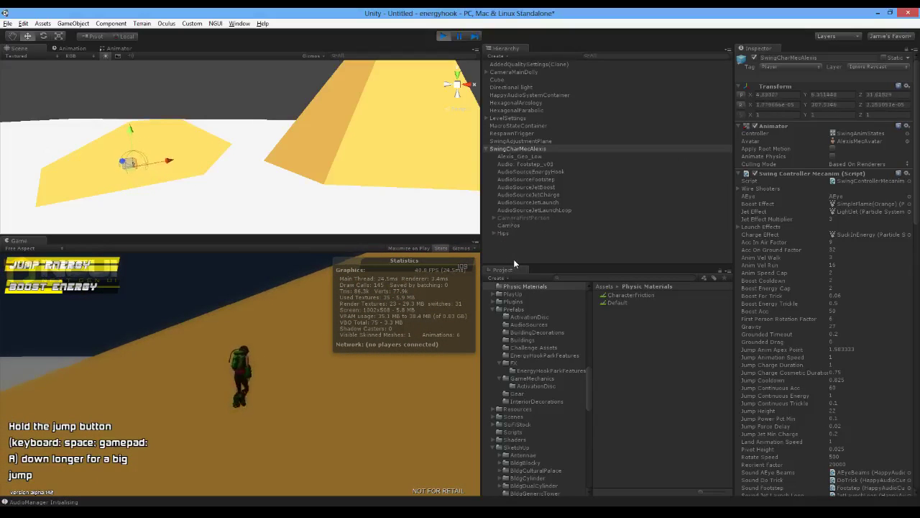
pyautogui.press('w')
pyautogui.press('w')
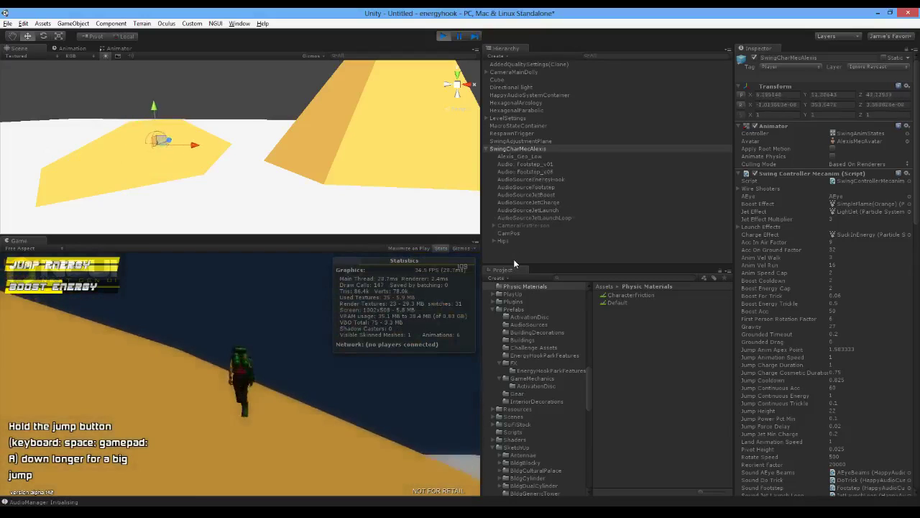
pyautogui.press('w')
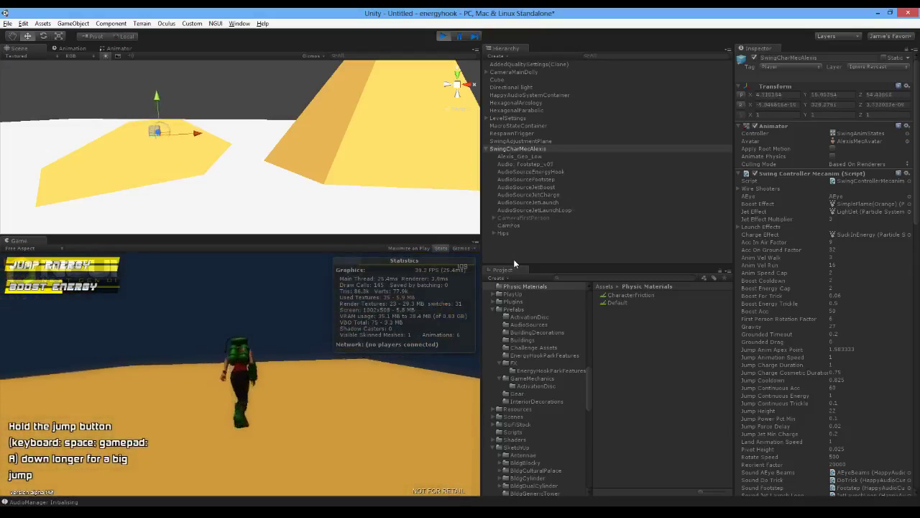
pyautogui.press('s')
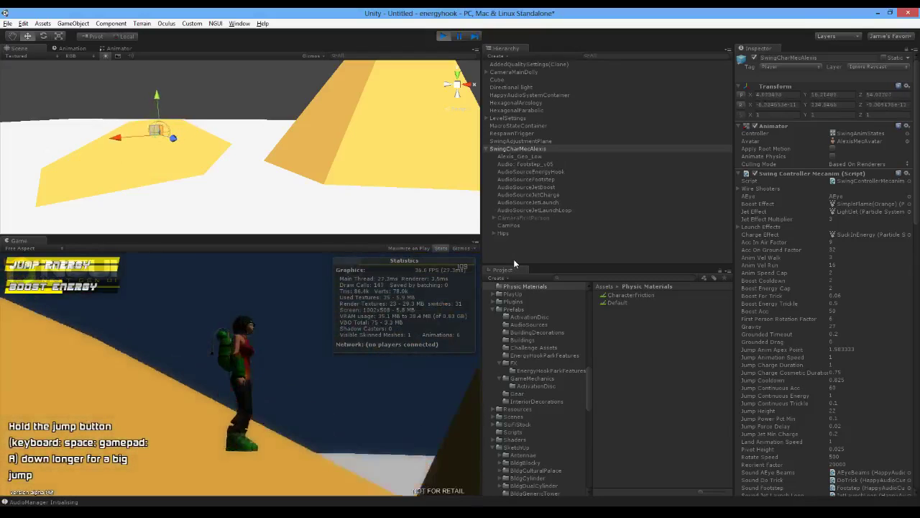
pyautogui.press('d')
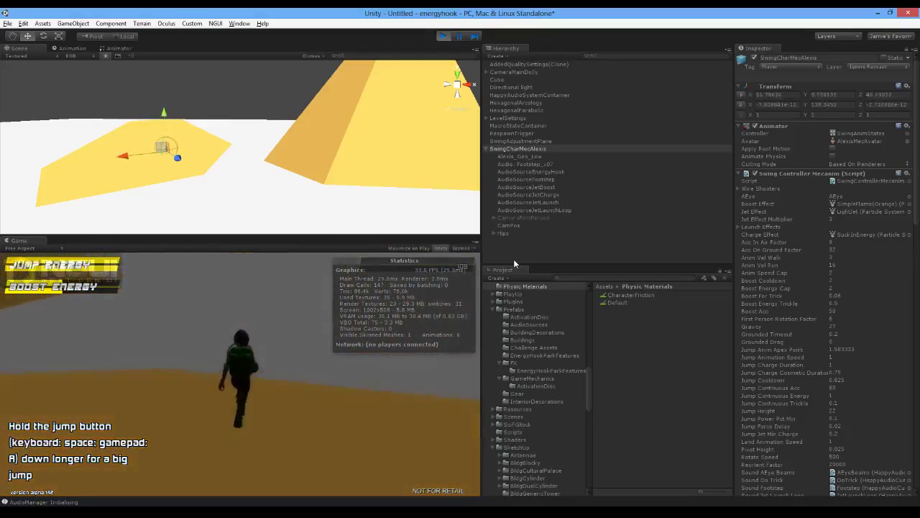
# Set SwingCharMecAlexis's Acc On Ground Factor to 38 during the play test and resume the game.
pyautogui.press('Escape')
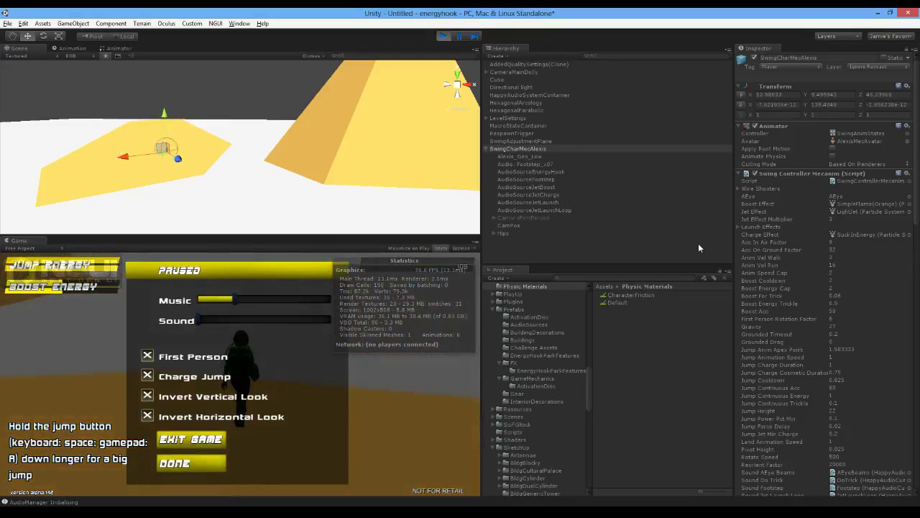
pyautogui.press('Escape')
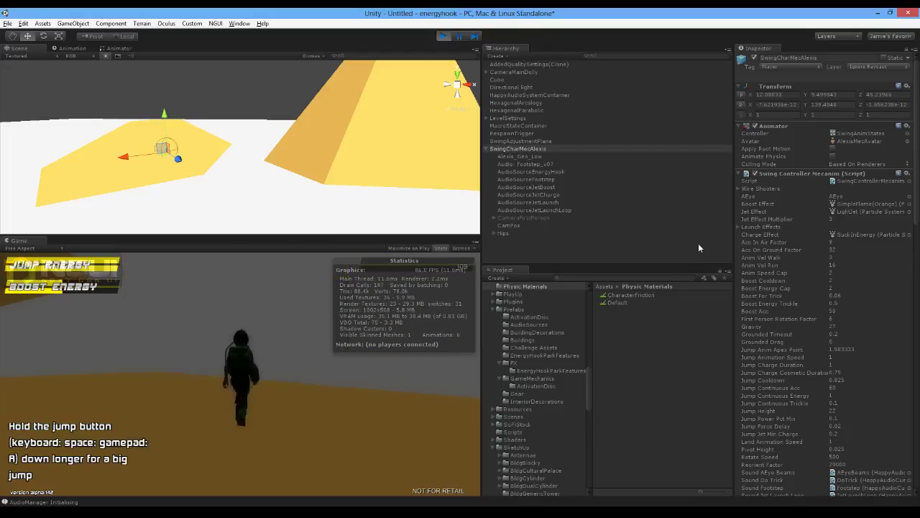
pyautogui.press('Escape')
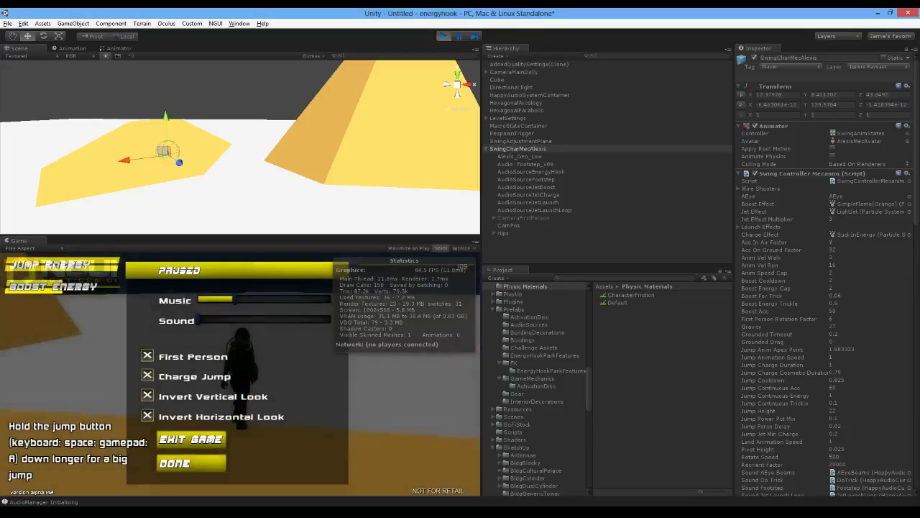
pyautogui.press('Escape')
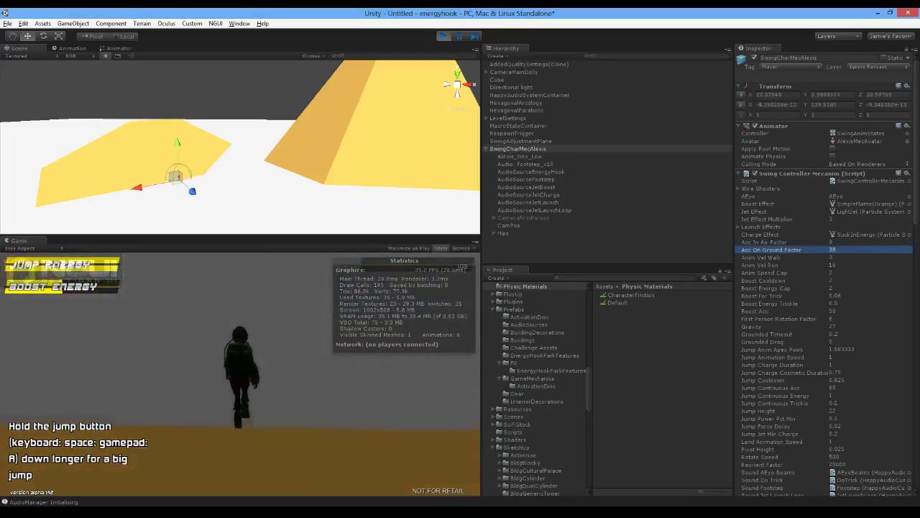
# Test jumping and running off the low mound with the ground acceleration of 38.
pyautogui.press('space')
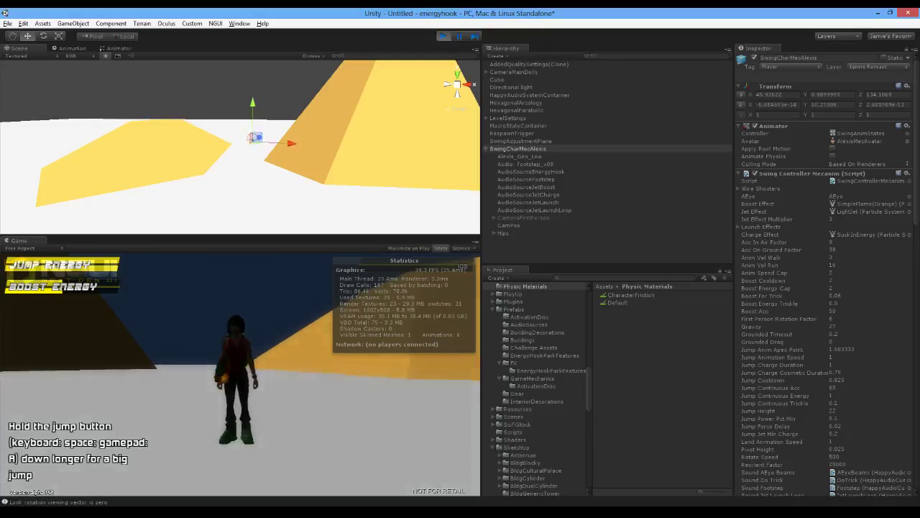
# Switch to the Twitch channel page, post "hey all" in the chat and return to Unity.
pyautogui.hotkey('alt', 'Tab')
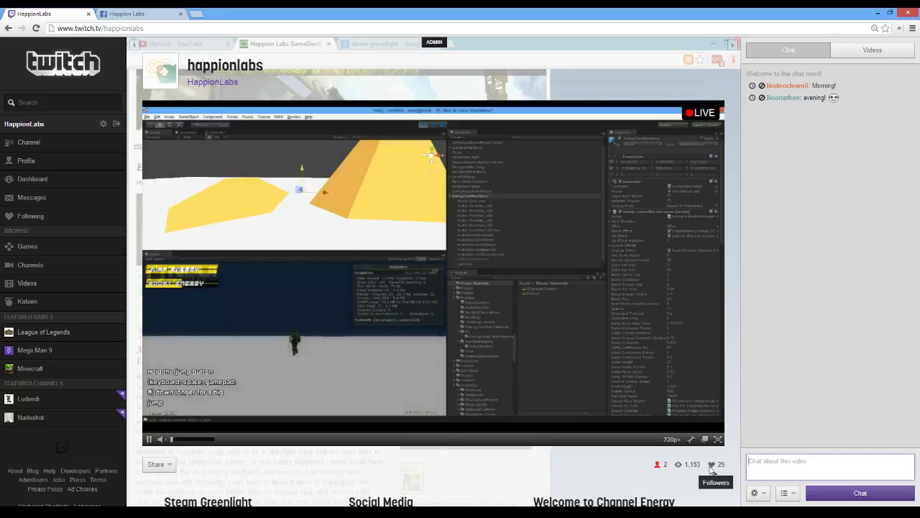
pyautogui.click(777, 468)
pyautogui.write('hey all')
pyautogui.press('Return')
pyautogui.hotkey('alt', 'Tab')
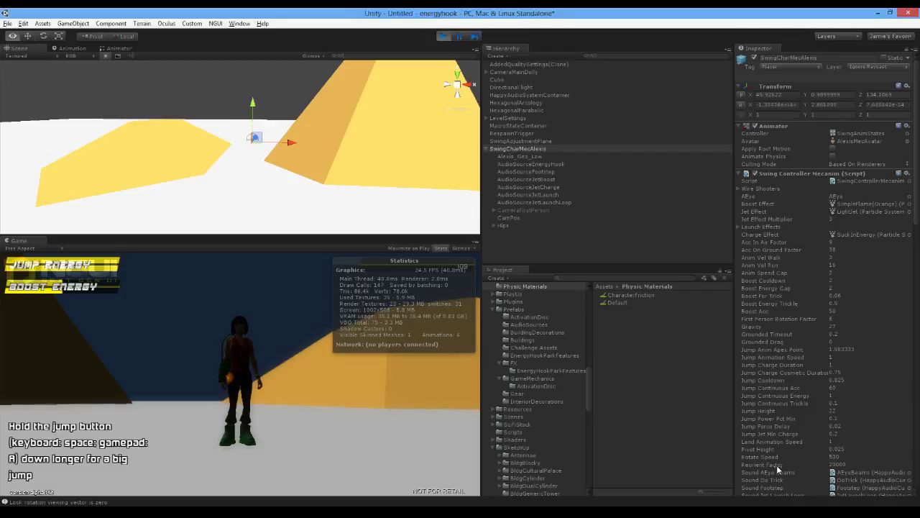
pyautogui.hotkey('alt', 'Tab')
pyautogui.hotkey('alt', 'Tab')
pyautogui.hotkey('alt', 'Tab')
pyautogui.hotkey('alt', 'Tab')
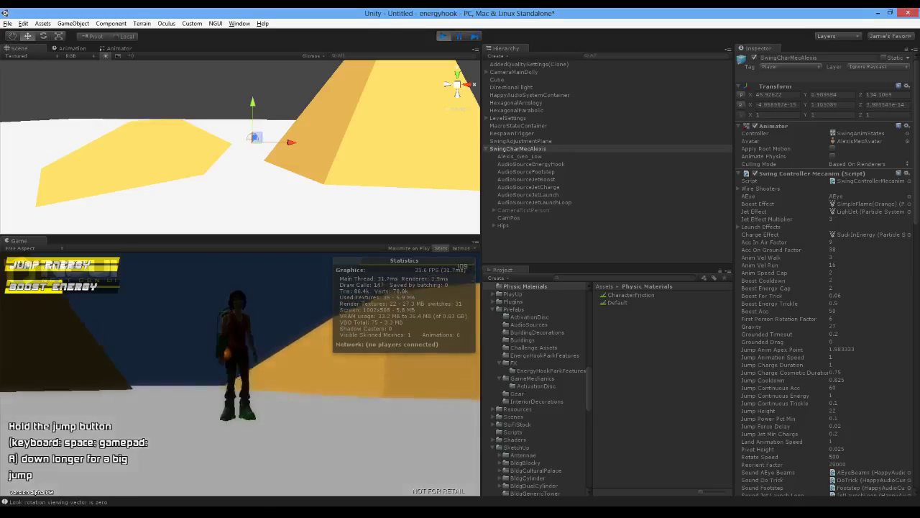
# Jump and run the character past the base of the large pyramid and over to the low mound.
pyautogui.press('space')
pyautogui.press('w')
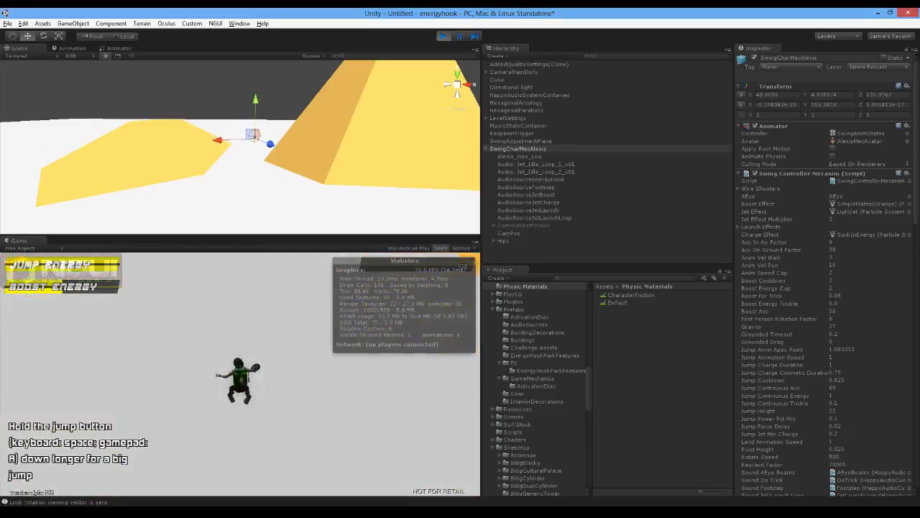
pyautogui.press('w')
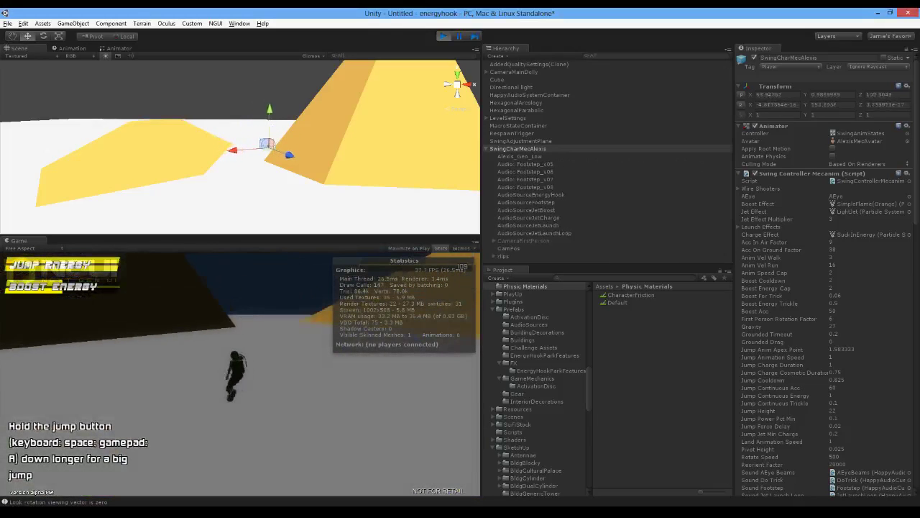
pyautogui.press('w')
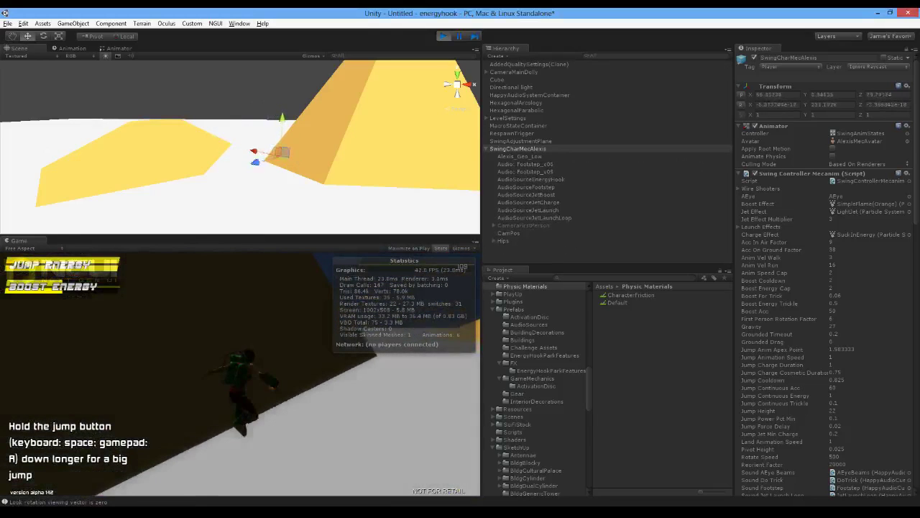
pyautogui.press('w')
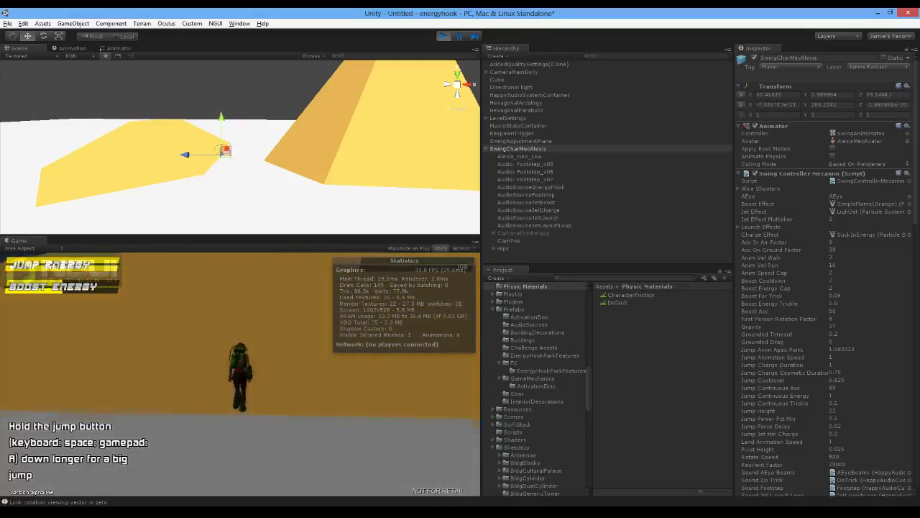
# Pause the game and switch to the HexagonalParabolic.skp model in SketchUp.
pyautogui.press('Escape')
pyautogui.press('Escape')
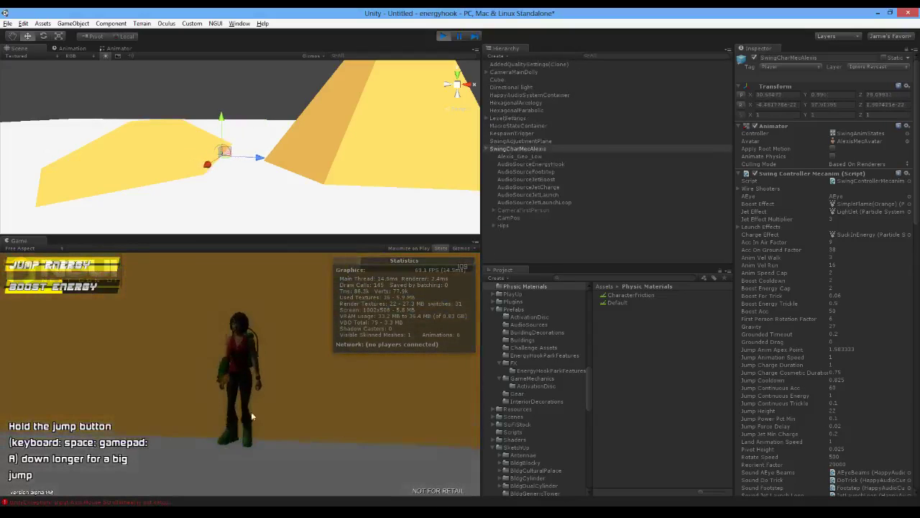
pyautogui.press('Escape')
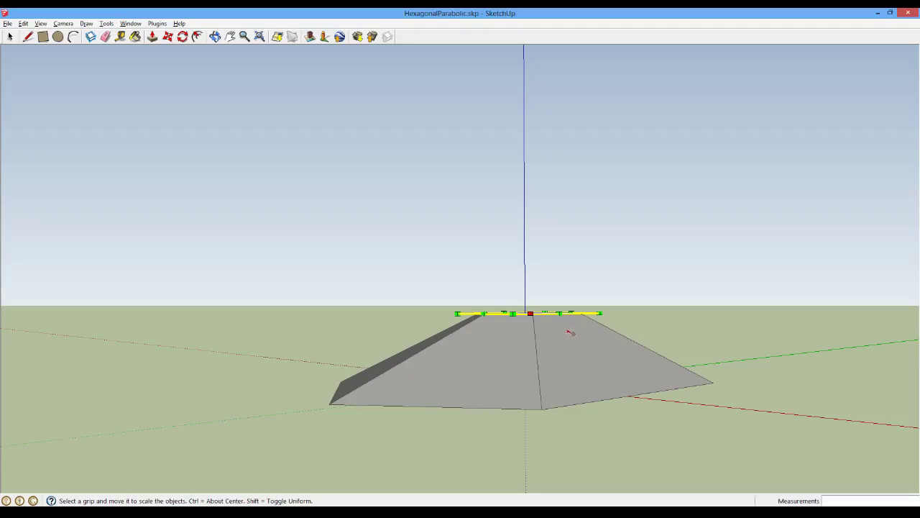
# Pull the mound's flat hexagonal top up about 61 m and push it back down about 47 m, leaving a low block.
pyautogui.scroll(3, 722, 343)
pyautogui.scroll(-3, 672, 349)
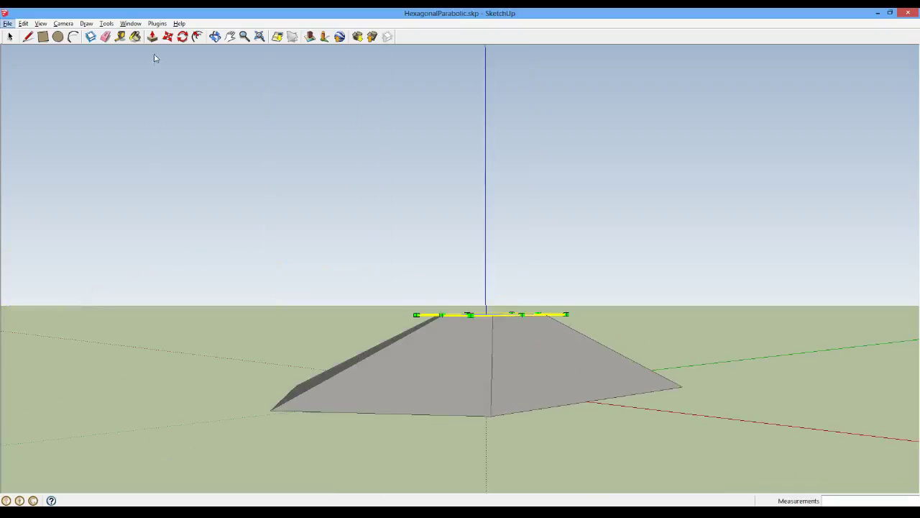
pyautogui.moveTo(554, 297); pyautogui.dragTo(499, 397)
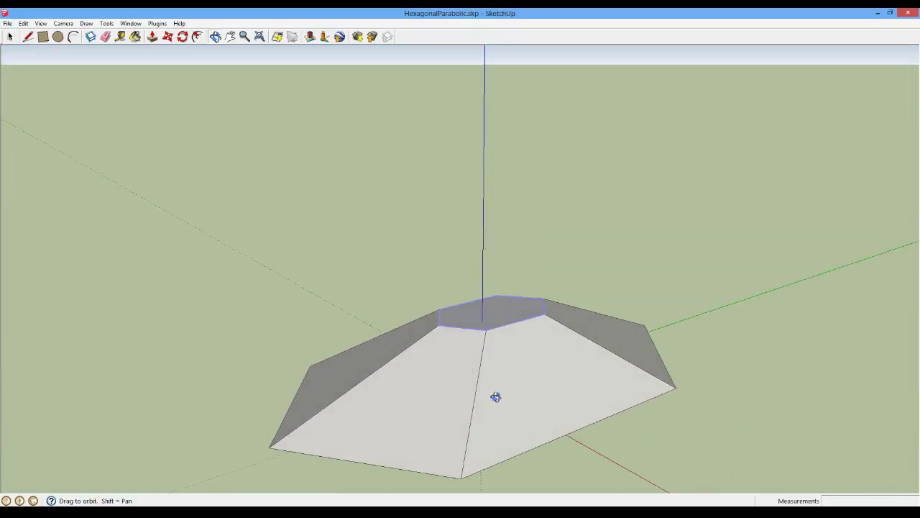
pyautogui.moveTo(492, 314); pyautogui.dragTo(499, 152)
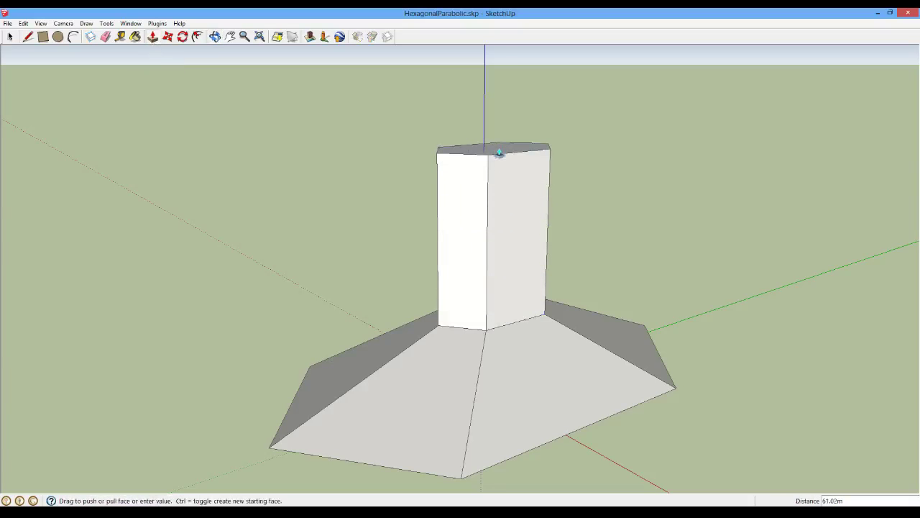
pyautogui.scroll(-2, 352, 143)
pyautogui.scroll(4, 359, 141)
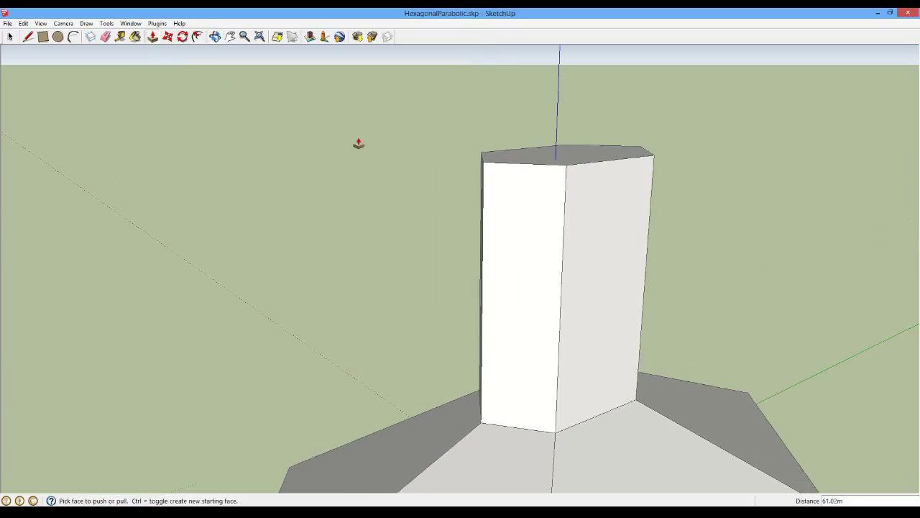
pyautogui.scroll(-2, 391, 184)
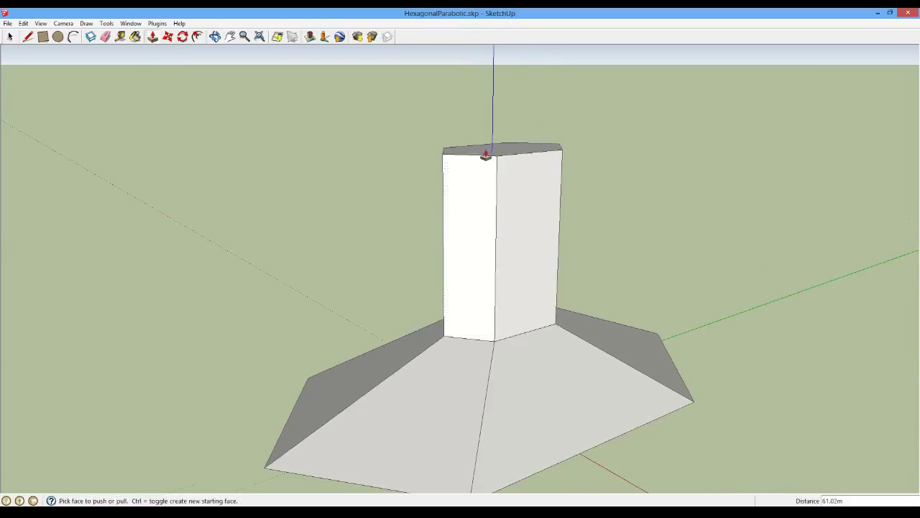
pyautogui.moveTo(488, 151); pyautogui.dragTo(479, 289)
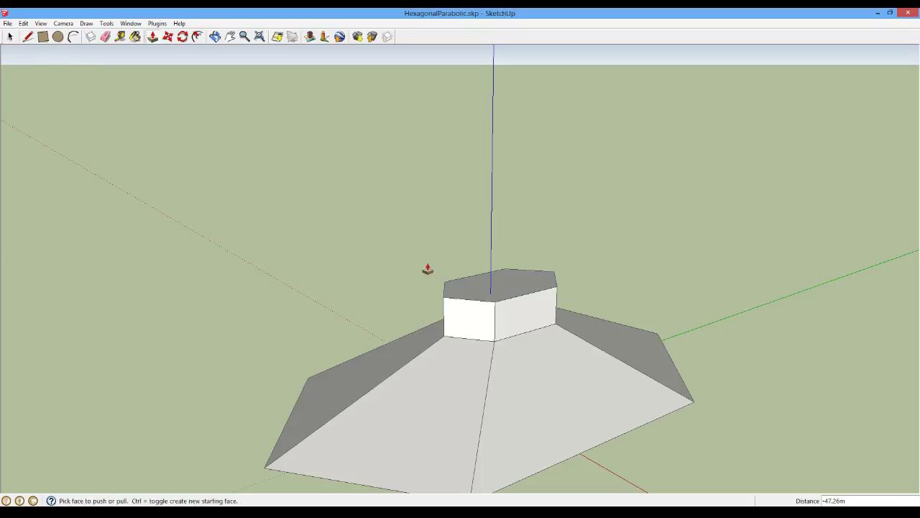
# View the raised block from a lower angle and select its top face for scaling.
pyautogui.click(215, 36)
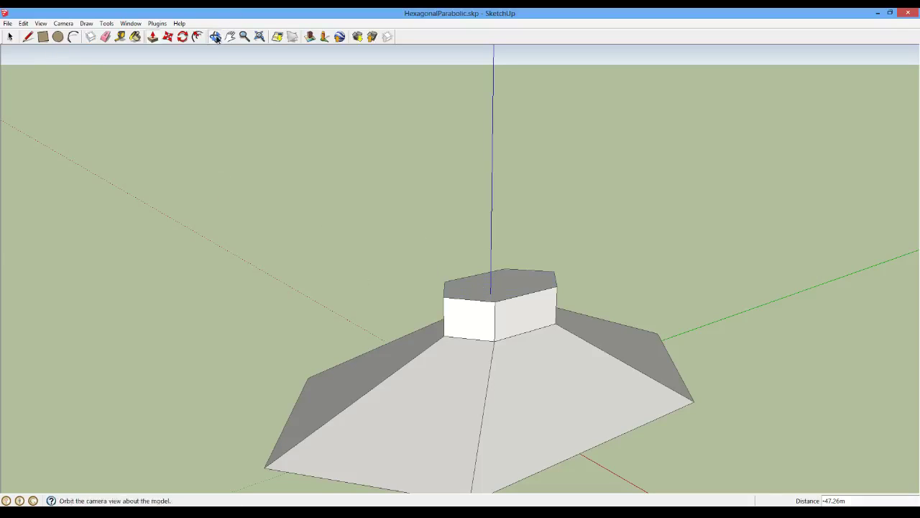
pyautogui.moveTo(411, 267); pyautogui.dragTo(408, 232)
pyautogui.click(11, 37)
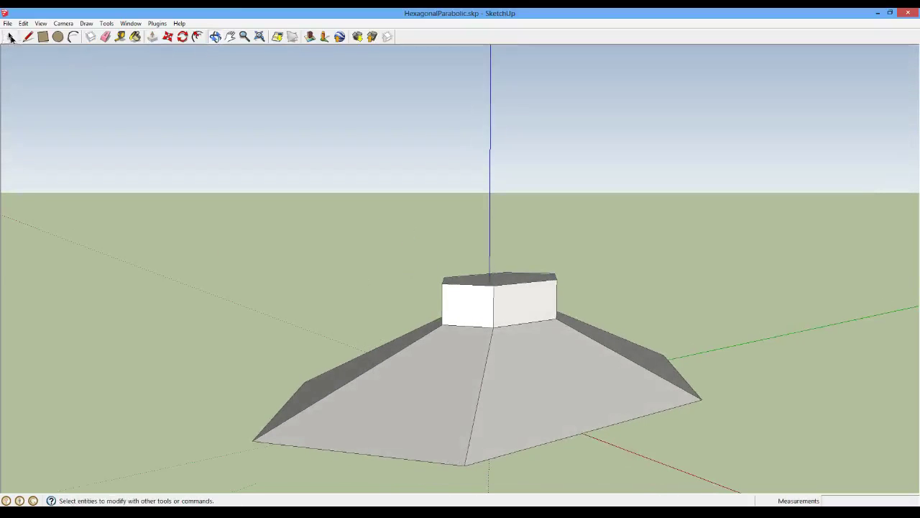
pyautogui.moveTo(516, 285); pyautogui.dragTo(575, 289)
pyautogui.press('s')
# Try to scale the block's top face from one corner toward the opposite one, and undo it.
pyautogui.moveTo(420, 279); pyautogui.dragTo(431, 283)
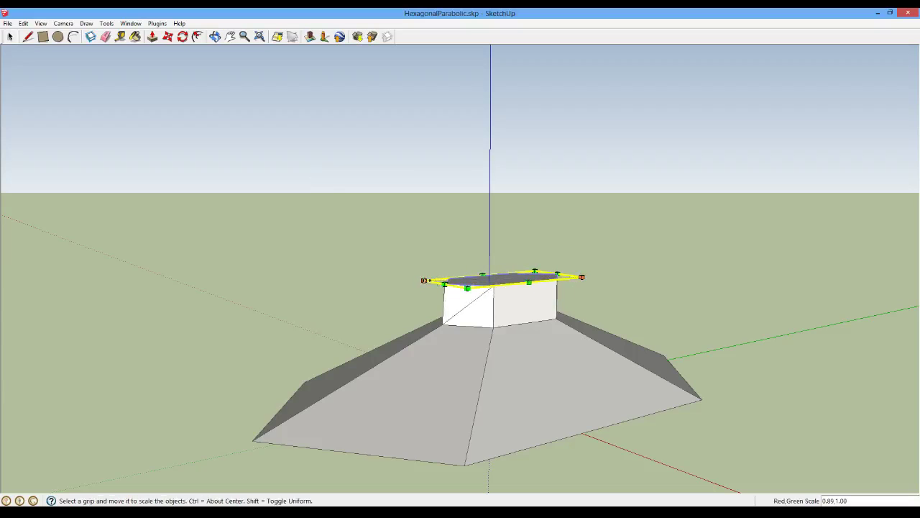
pyautogui.click(425, 279)
pyautogui.hotkey('ctrl', 'z')
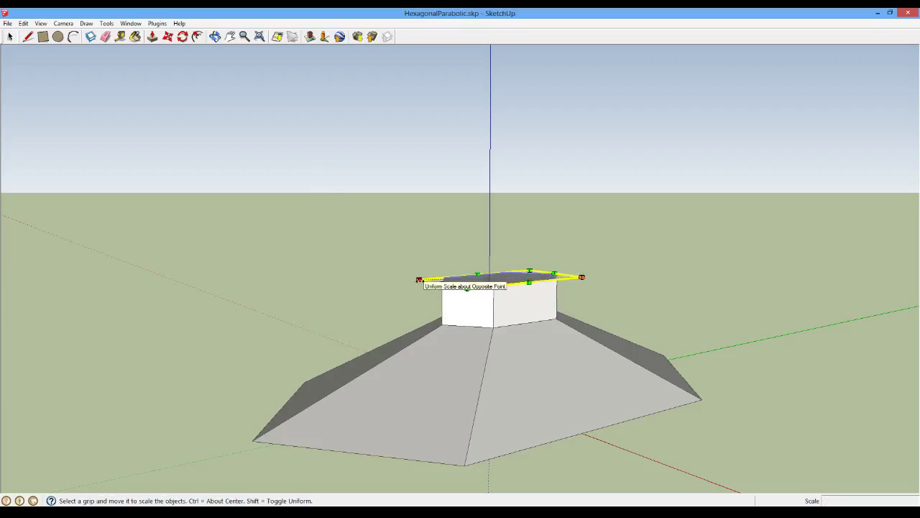
# Scale the block's top face uniformly about its center to 0.66 so its sides taper inward.
pyautogui.press('super')
pyautogui.press('super')
pyautogui.keyDown('ctrl'); pyautogui.moveTo(420, 280); pyautogui.dragTo(447, 279); pyautogui.keyUp('ctrl')
pyautogui.press('alt')
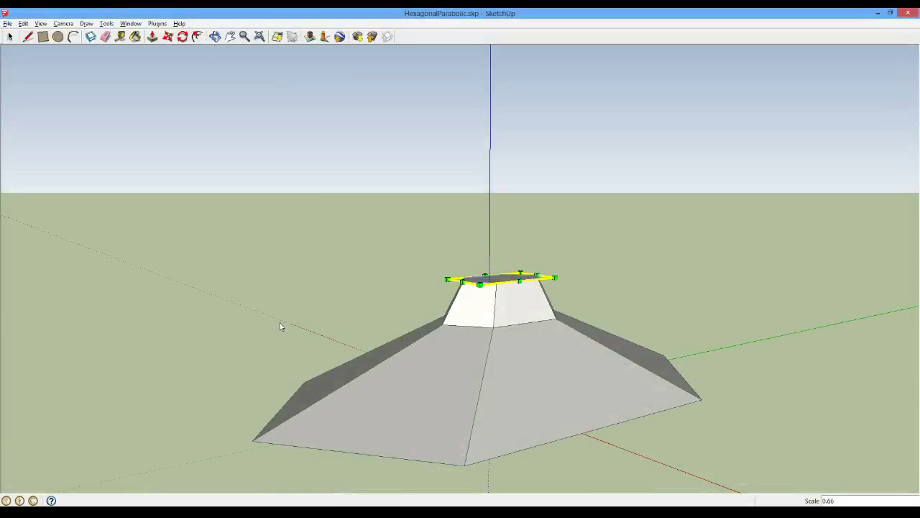
# Scale the tapered block's top face down further so its sides lean in more.
pyautogui.click(215, 36)
pyautogui.moveTo(677, 368); pyautogui.dragTo(385, 368)
pyautogui.press('s')
pyautogui.click(419, 283)
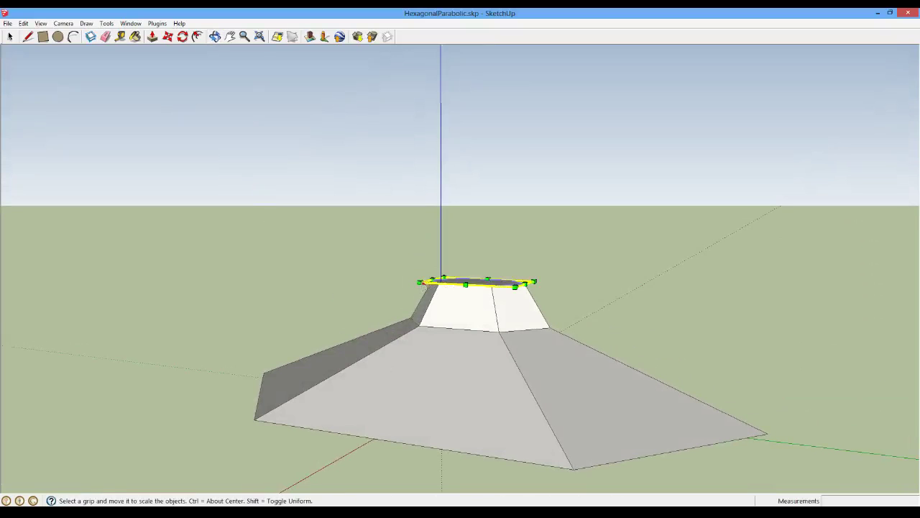
pyautogui.moveTo(419, 281); pyautogui.dragTo(432, 278)
pyautogui.scroll(4, 503, 243)
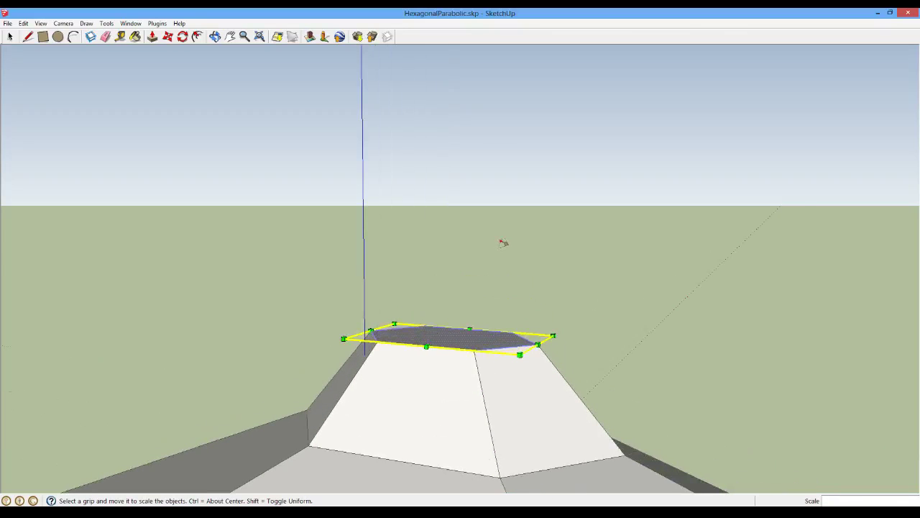
# Pull the top face up about 12.7 m as another section and scale its new top to 0.66.
pyautogui.click(153, 40)
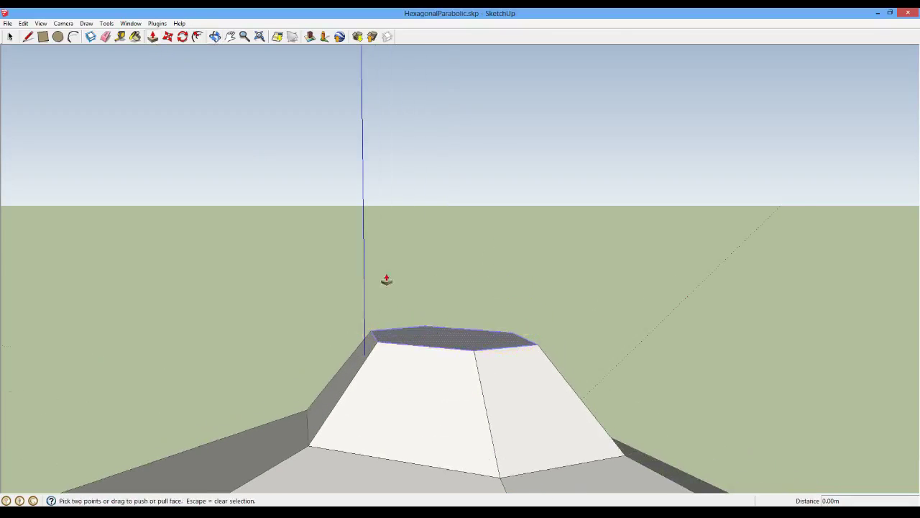
pyautogui.moveTo(451, 341); pyautogui.dragTo(455, 255)
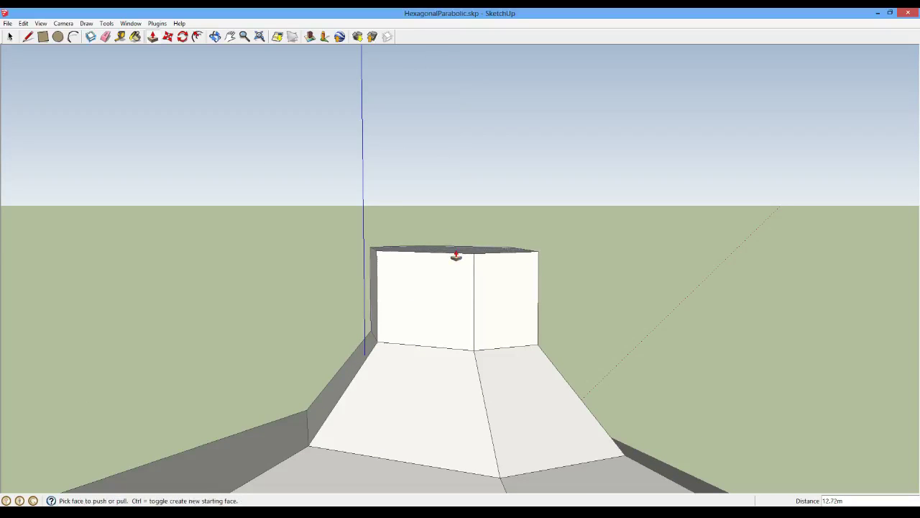
pyautogui.press('space')
pyautogui.moveTo(381, 240); pyautogui.dragTo(560, 275)
pyautogui.press('s')
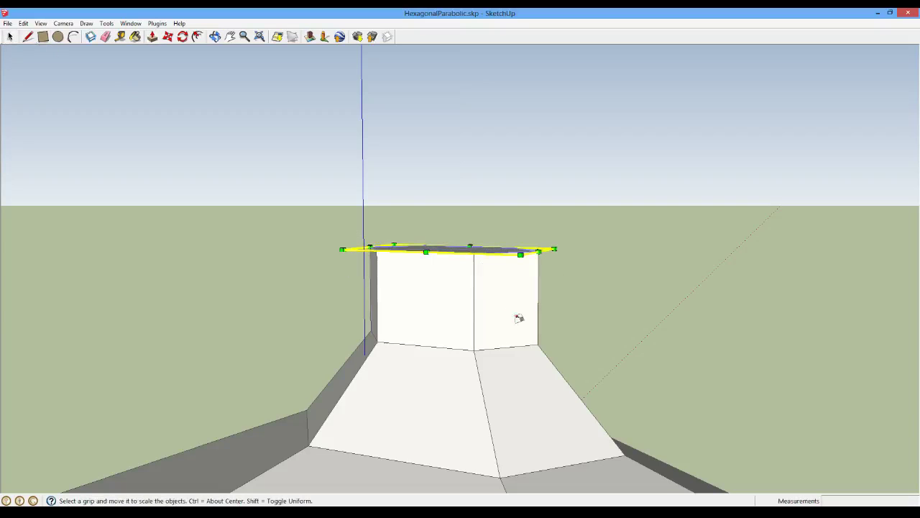
pyautogui.moveTo(343, 249); pyautogui.dragTo(380, 242)
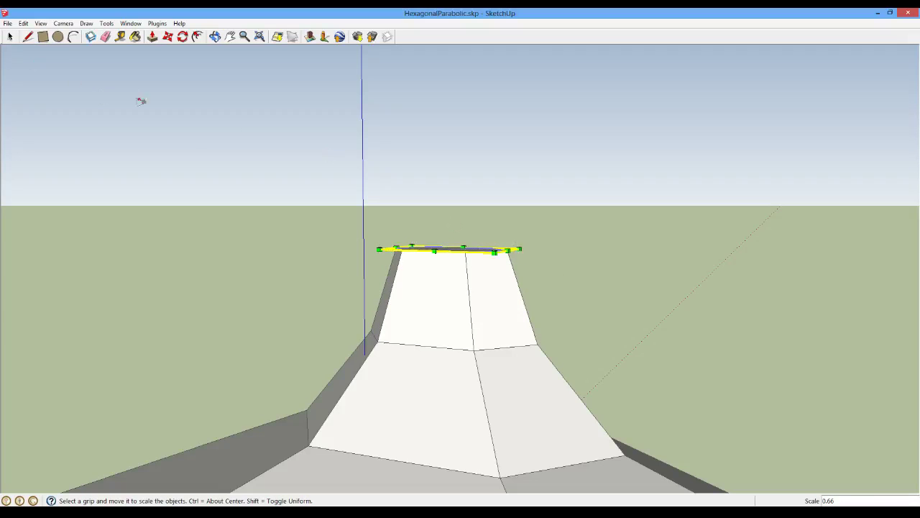
# Pull the narrowed top face up about 18.5 m to add a straight column above the tapered sections.
pyautogui.moveTo(471, 236); pyautogui.dragTo(444, 321, button='middle')
pyautogui.click(10, 36)
pyautogui.click(151, 37)
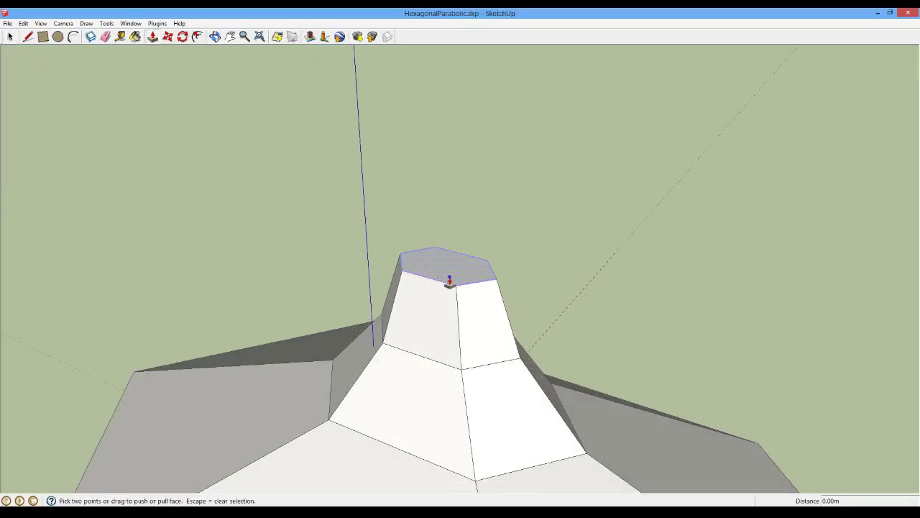
pyautogui.click(448, 275)
pyautogui.click(452, 158)
pyautogui.scroll(-4, 499, 253)
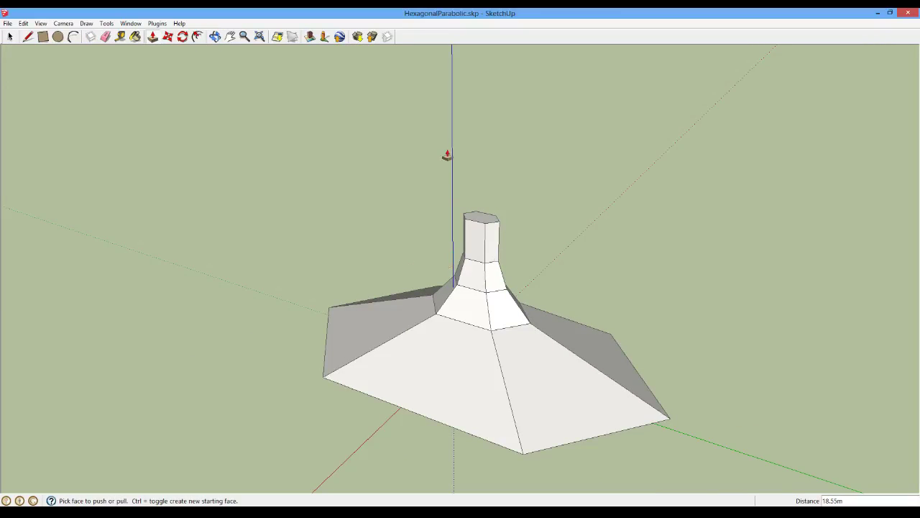
# Save the model and export it as a COLLADA file, overwriting HexagonalParabolic.dae.
pyautogui.click(7, 23)
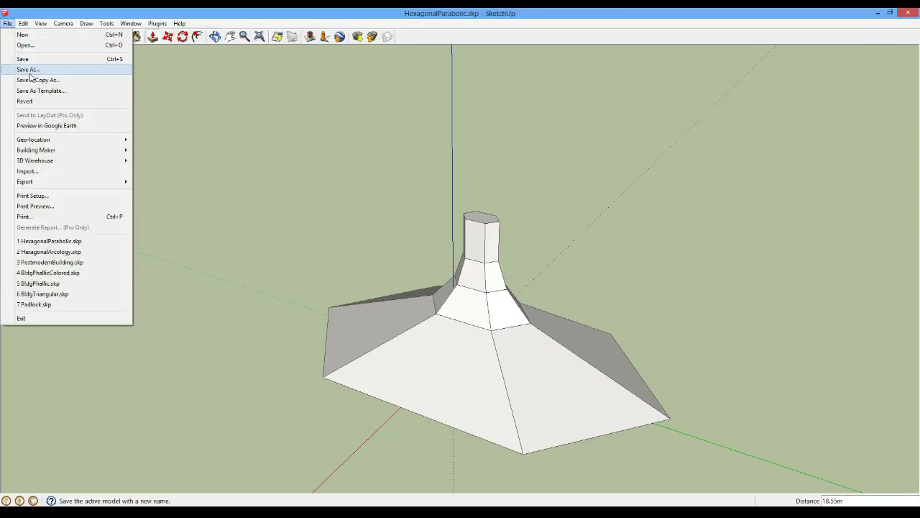
pyautogui.click(22, 57)
pyautogui.click(7, 23)
pyautogui.moveTo(115, 181)
pyautogui.click(180, 182)
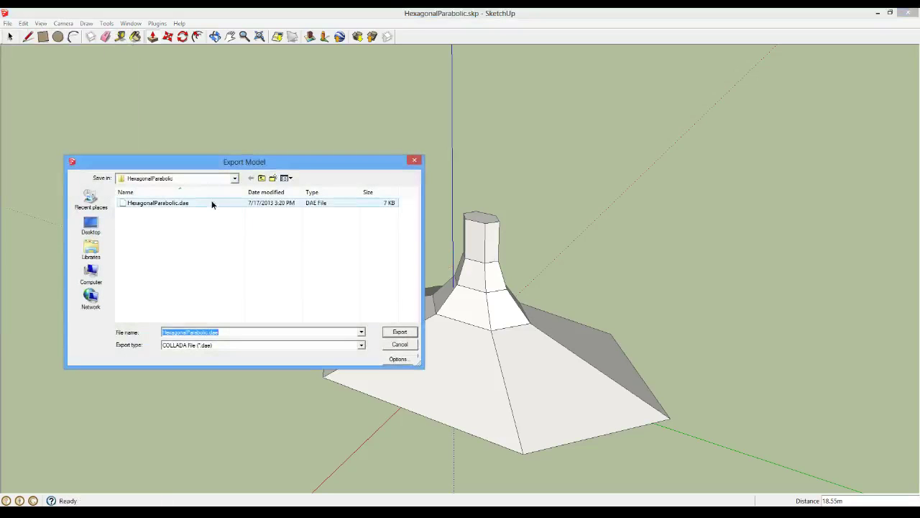
pyautogui.doubleClick(211, 202)
pyautogui.click(488, 265)
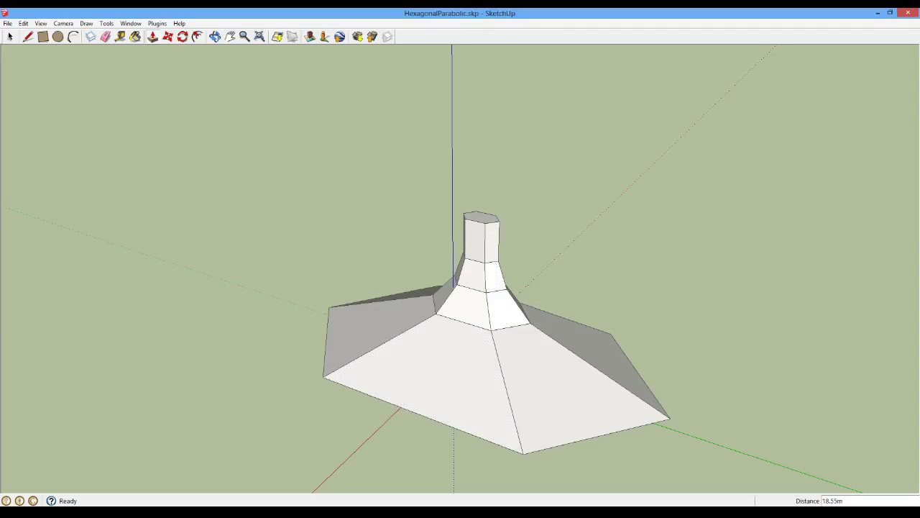
# Switch back to Unity and resume the paused game with the updated mound.
pyautogui.moveTo(170, 512)
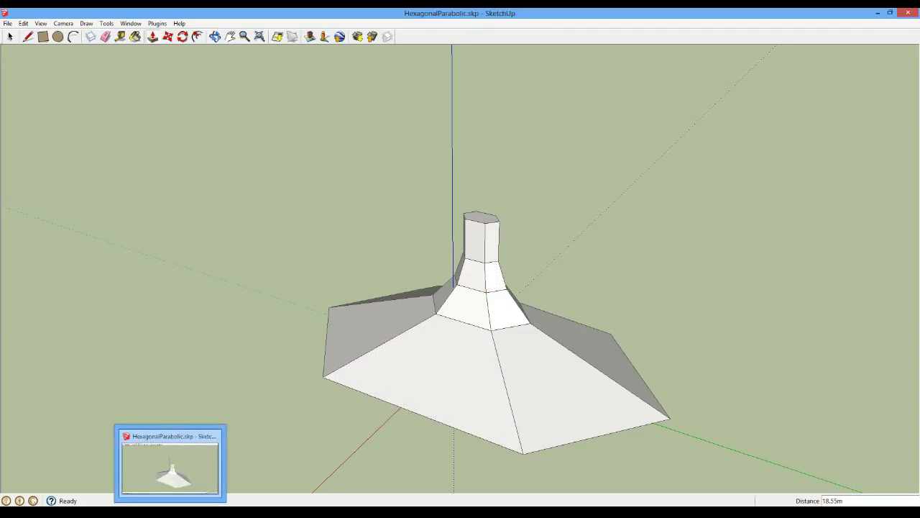
pyautogui.click(170, 512)
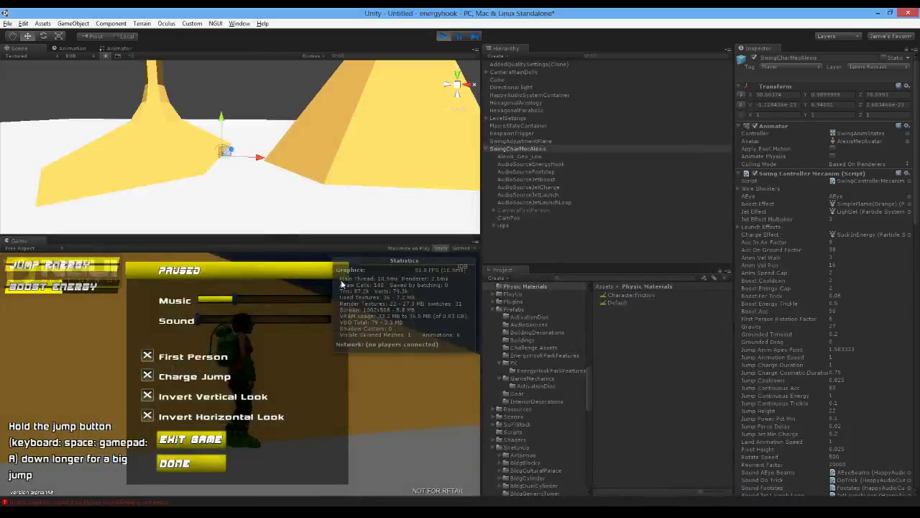
pyautogui.click(191, 463)
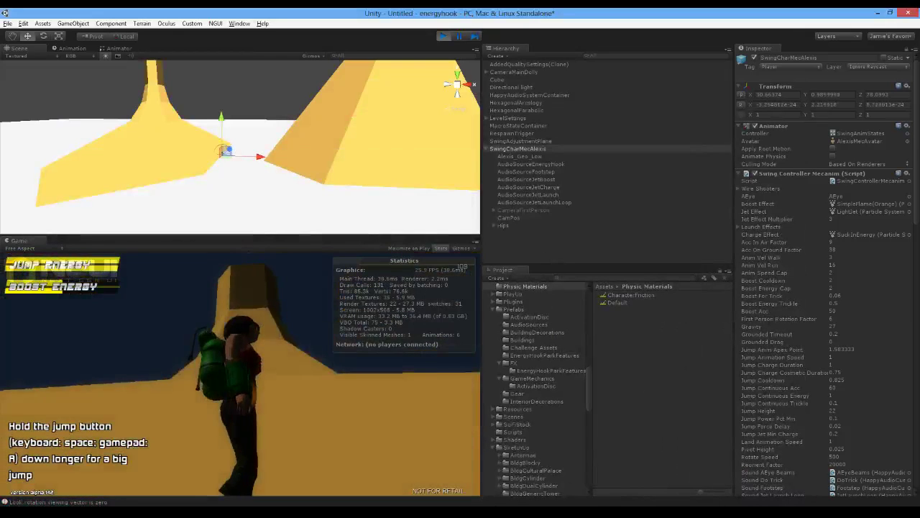
# Play-test running and jumping around the base of the reshaped mound and exit play mode.
pyautogui.press('a')
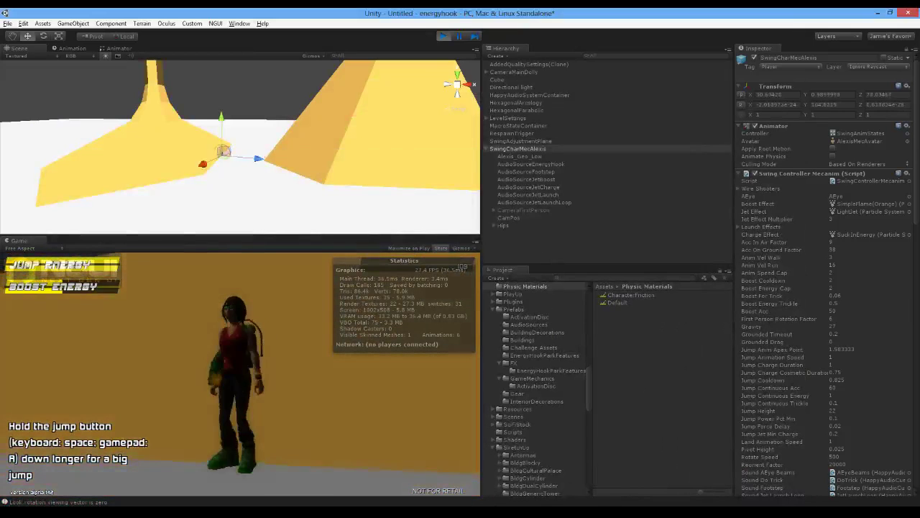
pyautogui.press('space')
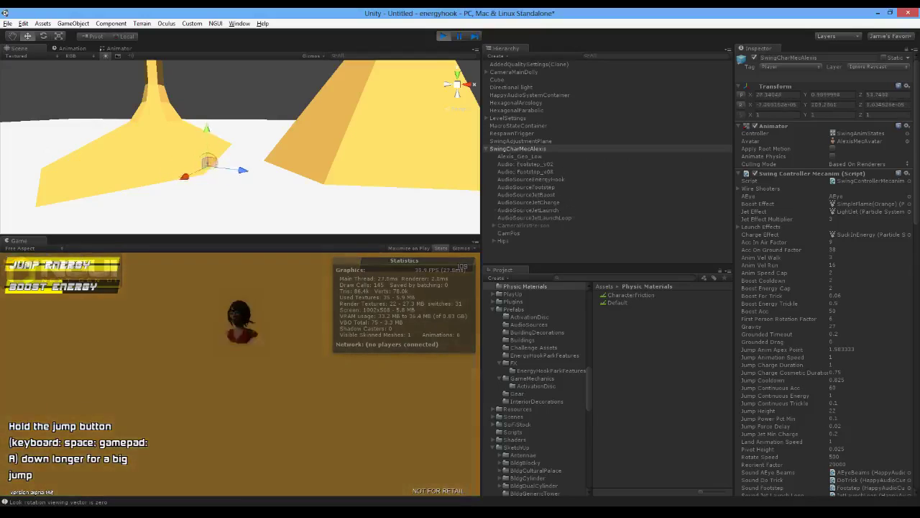
pyautogui.press('a')
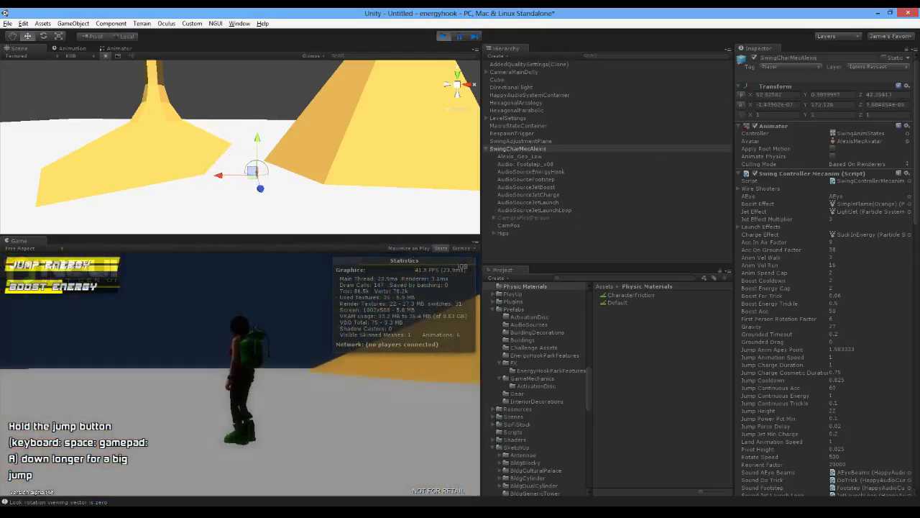
pyautogui.press('s')
pyautogui.press('Escape')
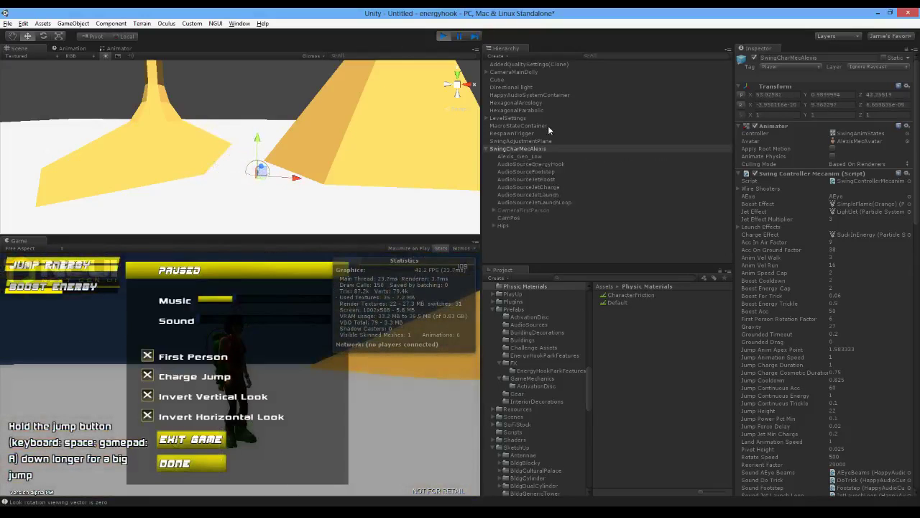
pyautogui.press('Escape')
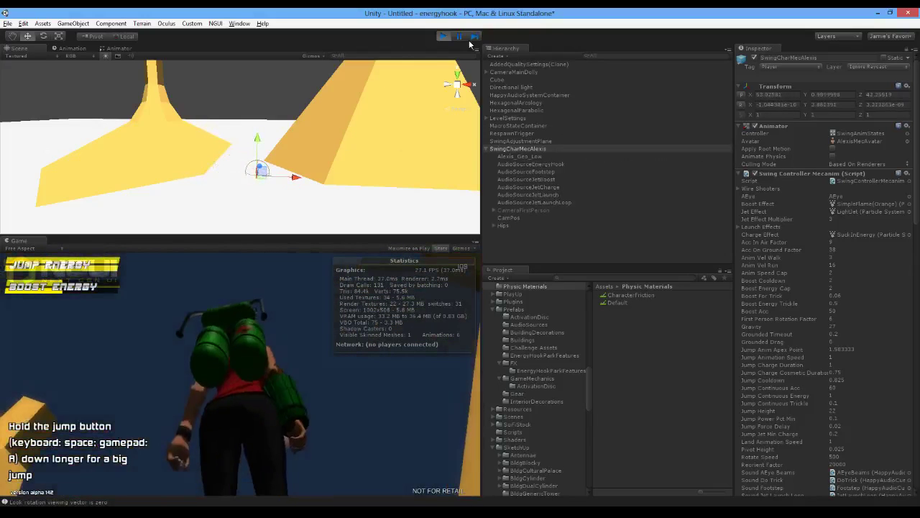
pyautogui.press('Escape')
pyautogui.click(444, 37)
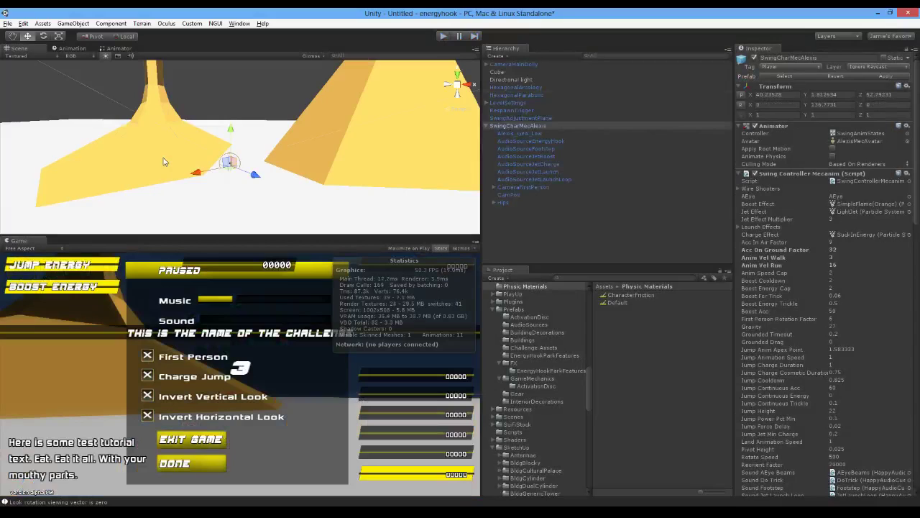
# Select the HexagonalParabolic object and inspect its mesh components and the imported SketchUp mesh asset.
pyautogui.click(163, 161)
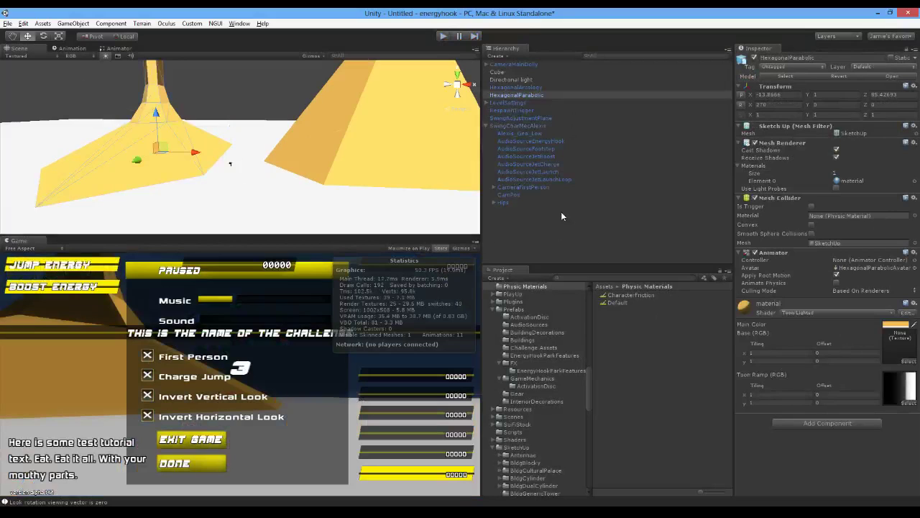
pyautogui.scroll(-3, 263, 128)
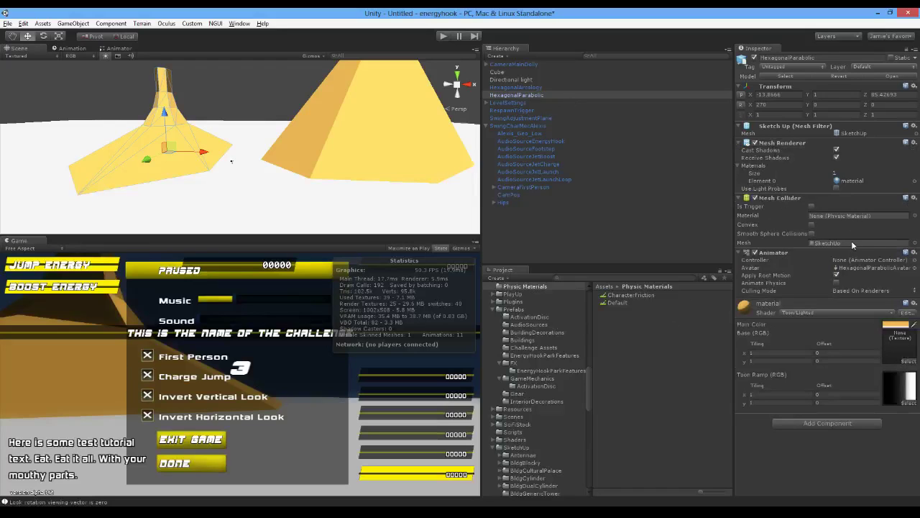
pyautogui.click(854, 133)
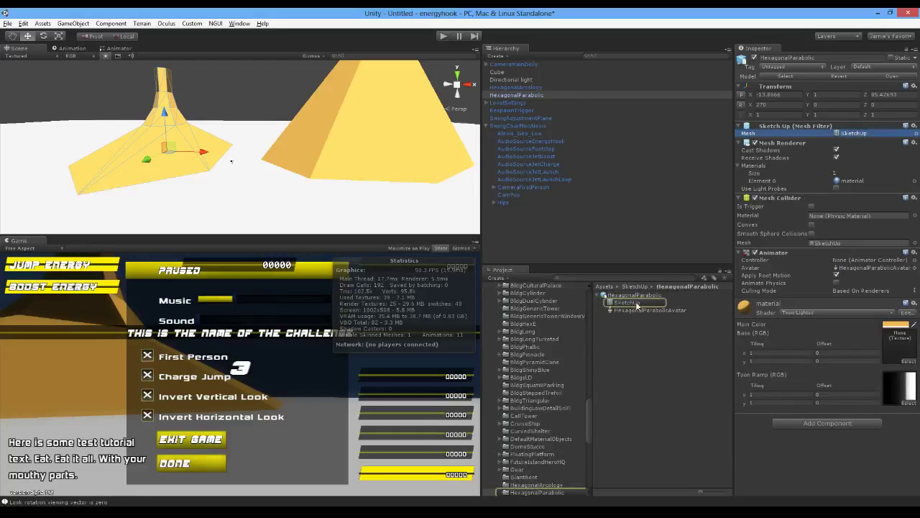
pyautogui.click(627, 302)
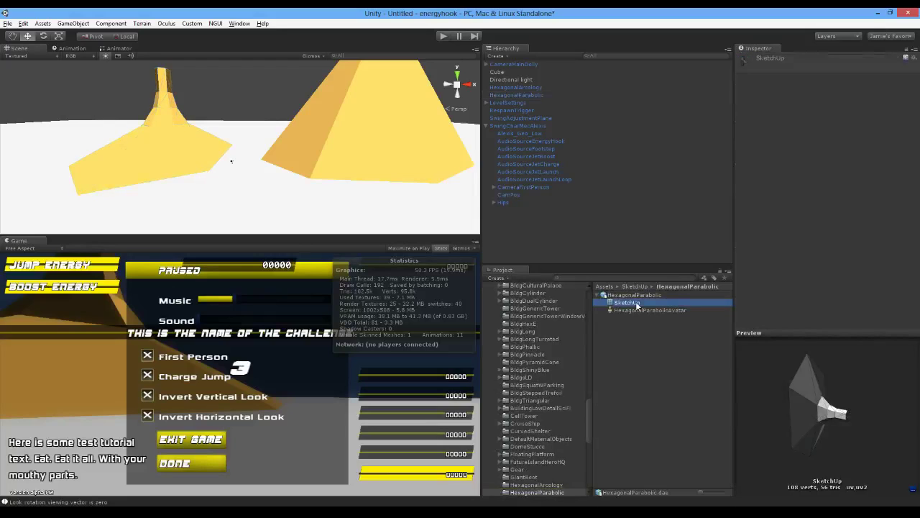
# Run the game again, test running, jumping and wall-running on the tapered tower, and stop play mode.
pyautogui.click(442, 36)
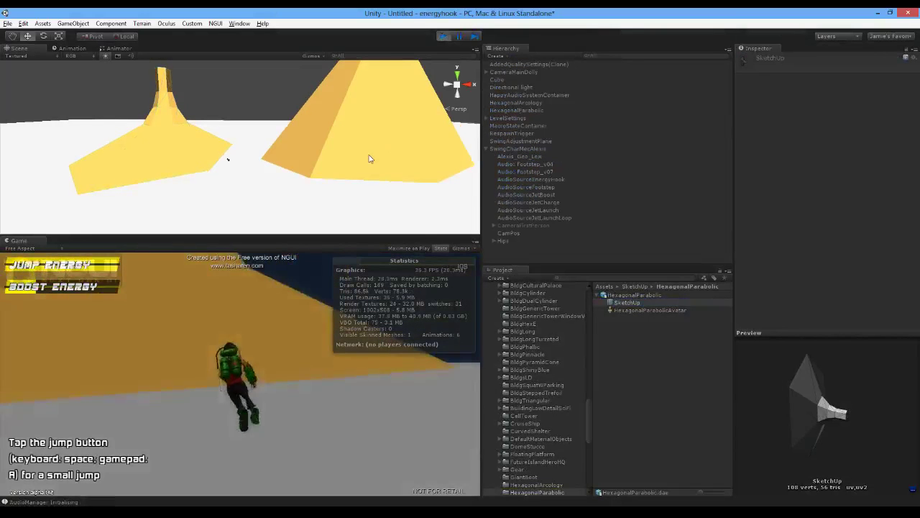
pyautogui.press('w')
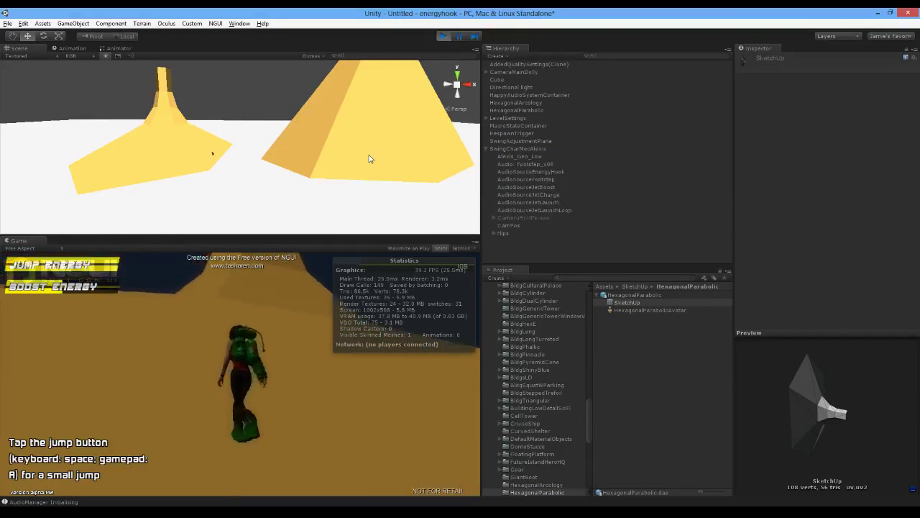
pyautogui.press('space')
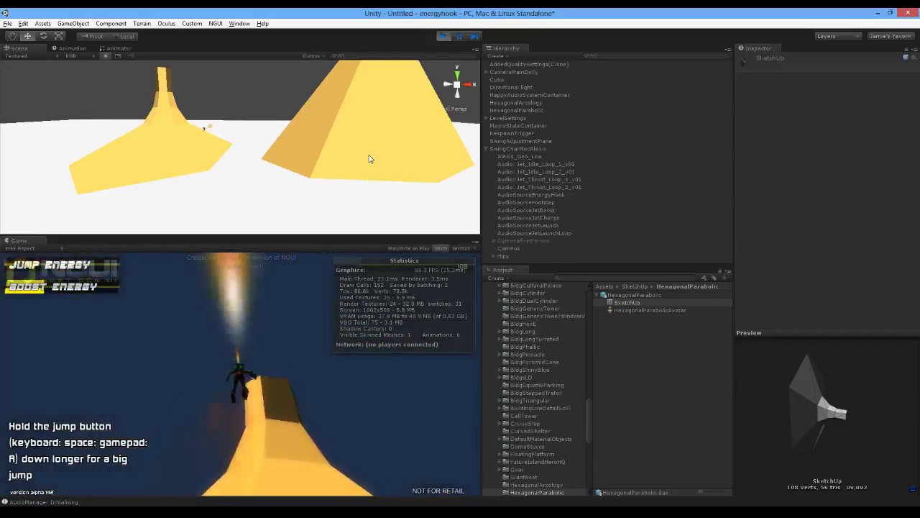
pyautogui.press('s')
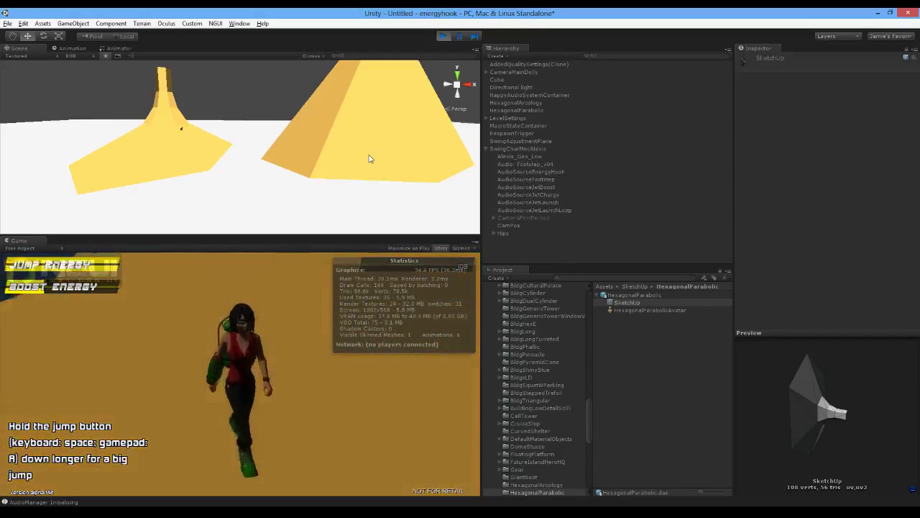
pyautogui.press('w')
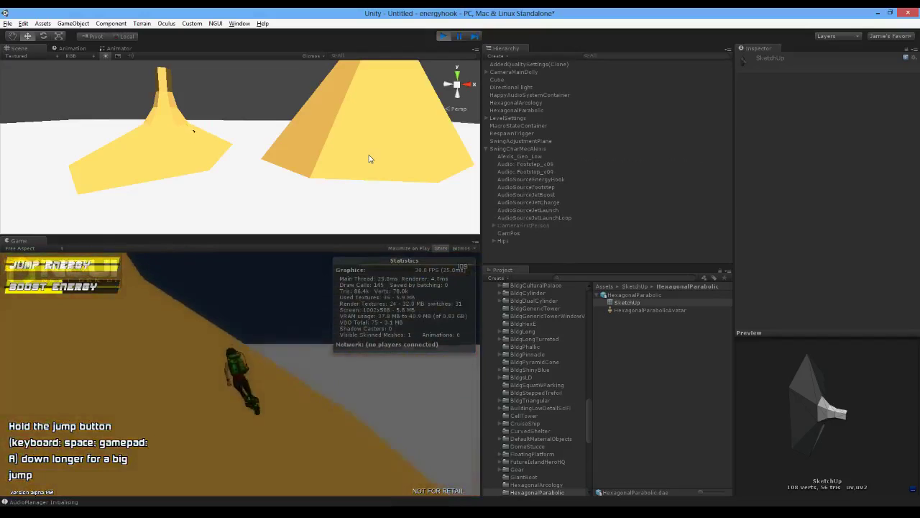
pyautogui.press('space')
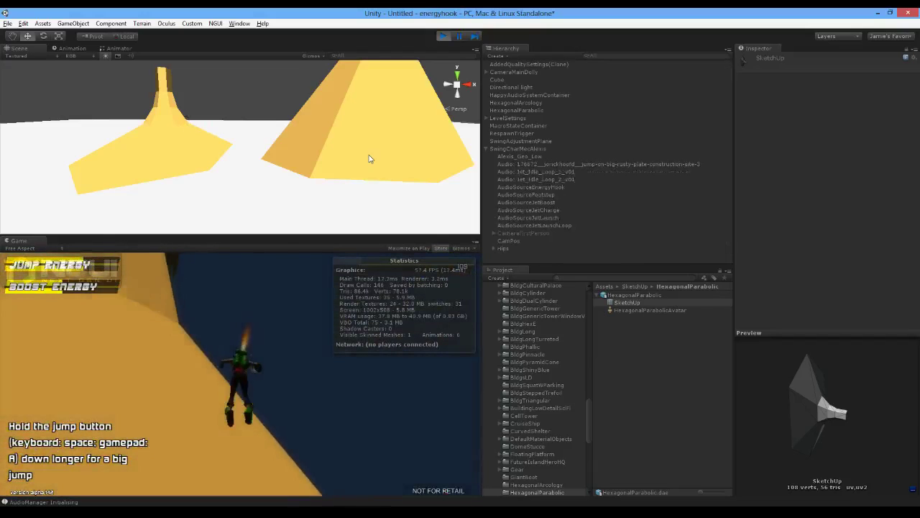
pyautogui.press('d')
pyautogui.press('space')
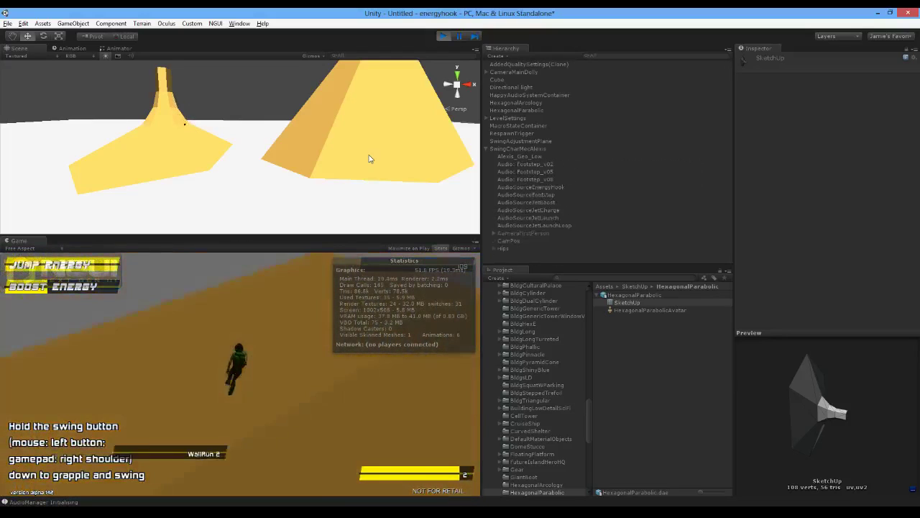
pyautogui.press('space')
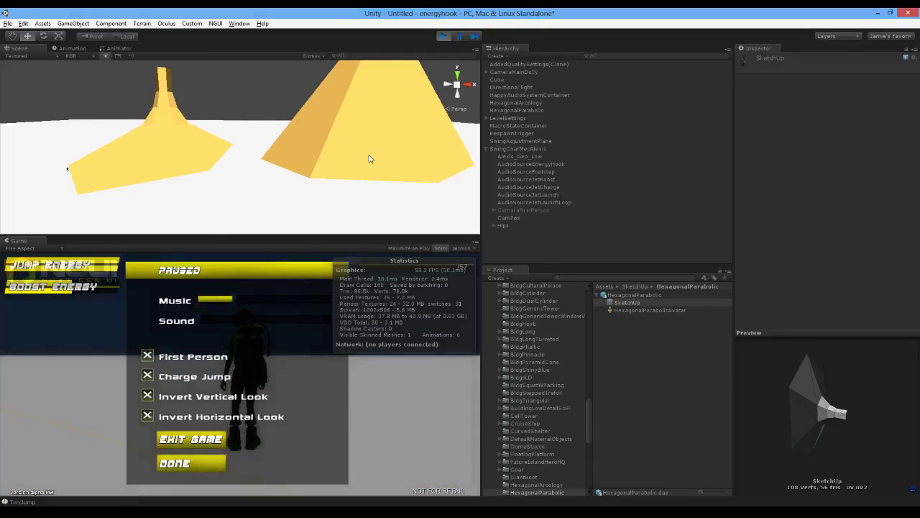
pyautogui.press('Escape')
pyautogui.hotkey('ctrl', 'p')
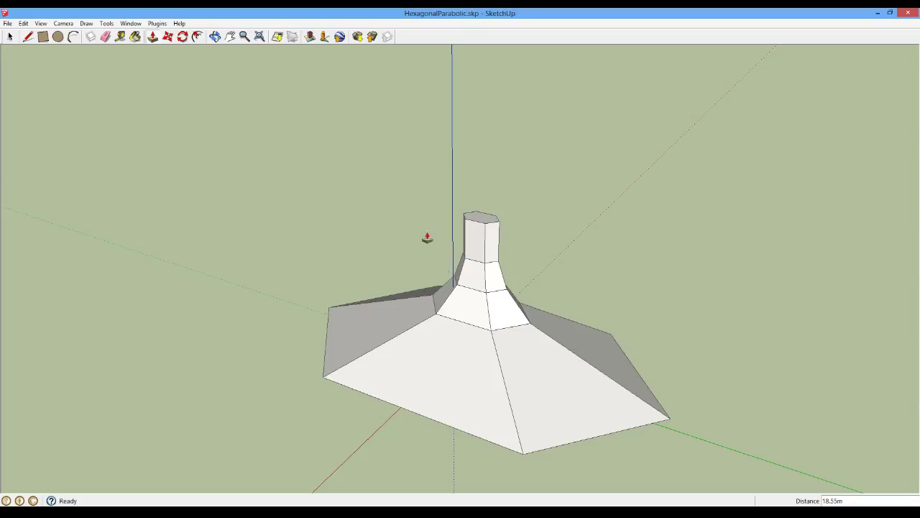
# In SketchUp, select the entire tower model and scale it uniformly by a factor of 2.
pyautogui.scroll(-3, 428, 237)
pyautogui.click(10, 36)
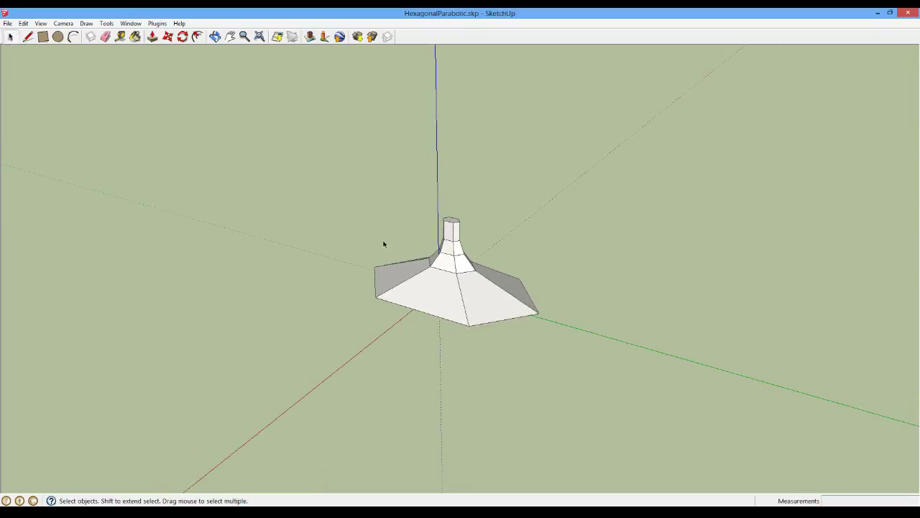
pyautogui.scroll(-2, 503, 287)
pyautogui.scroll(5, 428, 259)
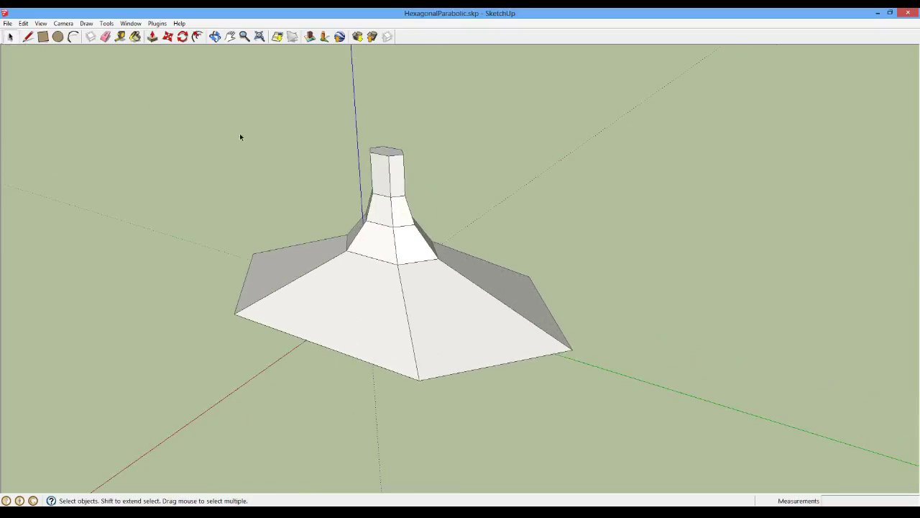
pyautogui.press('alt')
pyautogui.moveTo(206, 113); pyautogui.dragTo(624, 410)
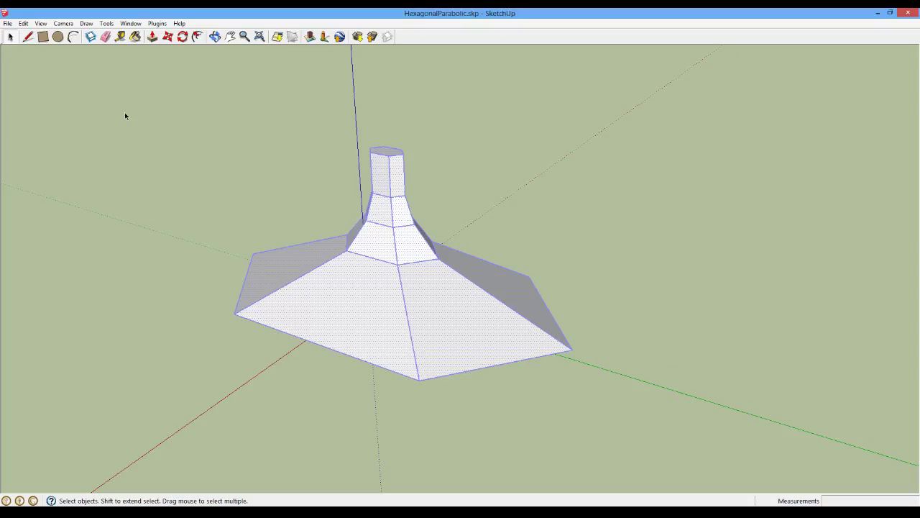
pyautogui.press('s')
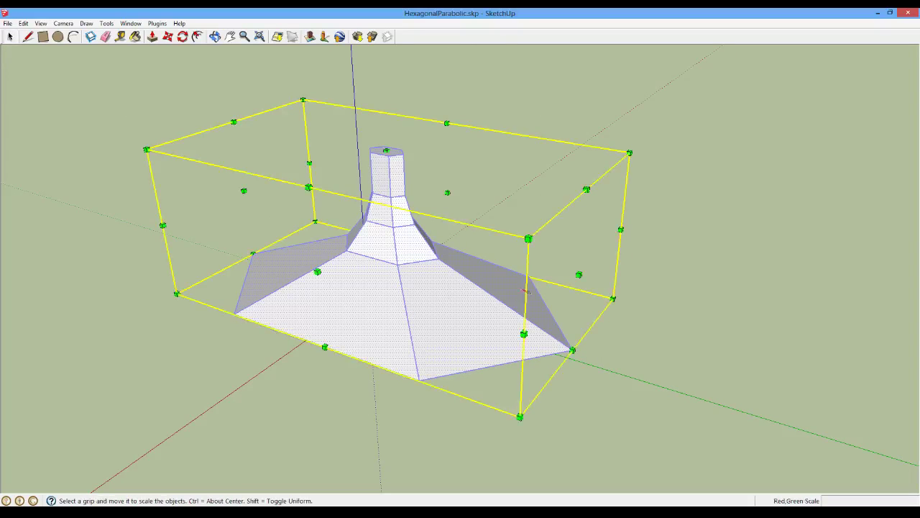
pyautogui.moveTo(629, 153); pyautogui.dragTo(655, 145)
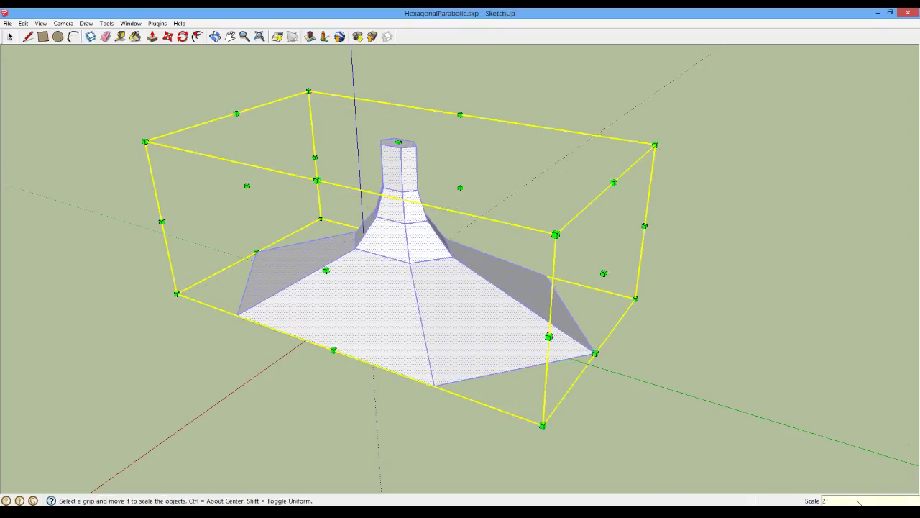
pyautogui.press('Return')
# Move the enlarged tower about 111.4 m back towards the model origin.
pyautogui.scroll(-5, 766, 328)
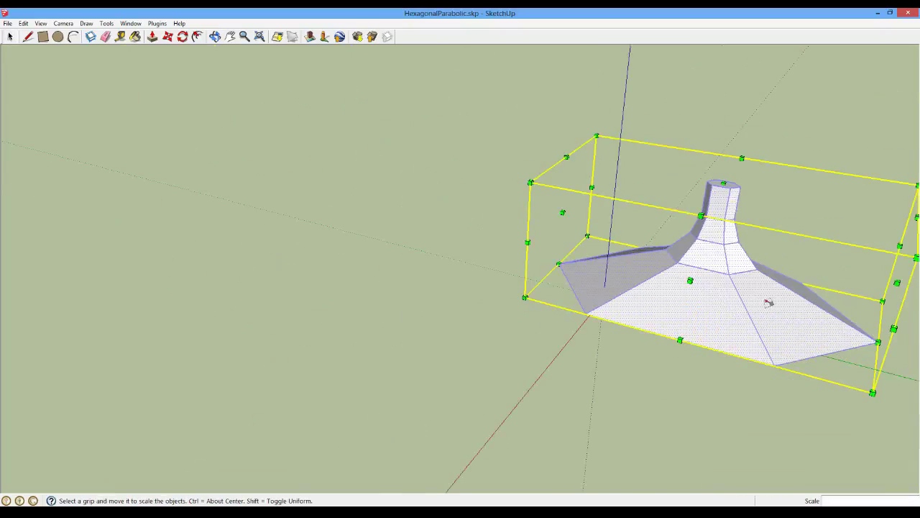
pyautogui.click(167, 36)
pyautogui.click(719, 329)
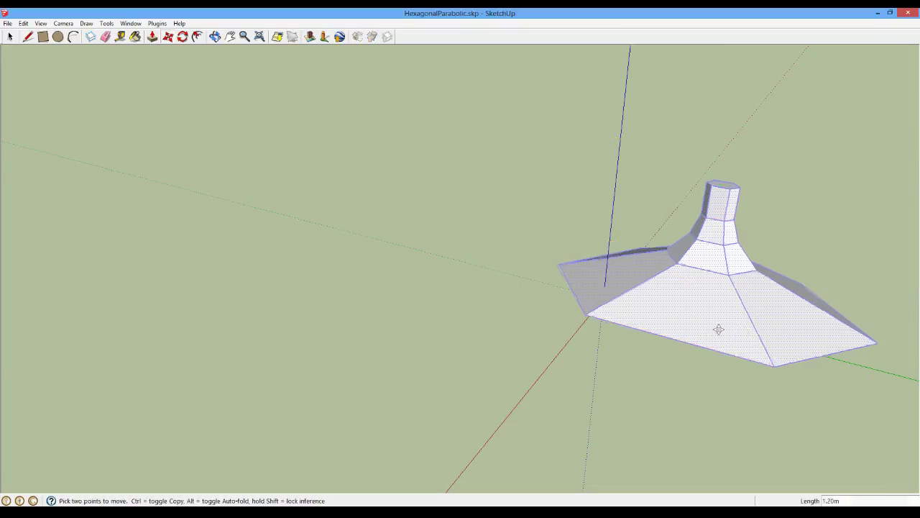
pyautogui.click(612, 316)
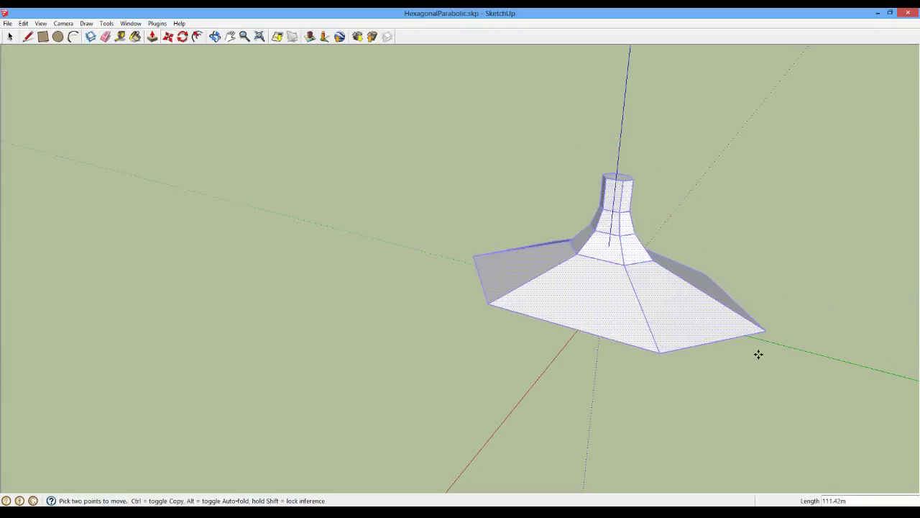
# Move the tower again to centre it on the blue axis and check its alignment from several angles.
pyautogui.press('o')
pyautogui.moveTo(762, 355); pyautogui.dragTo(479, 299)
pyautogui.press('m')
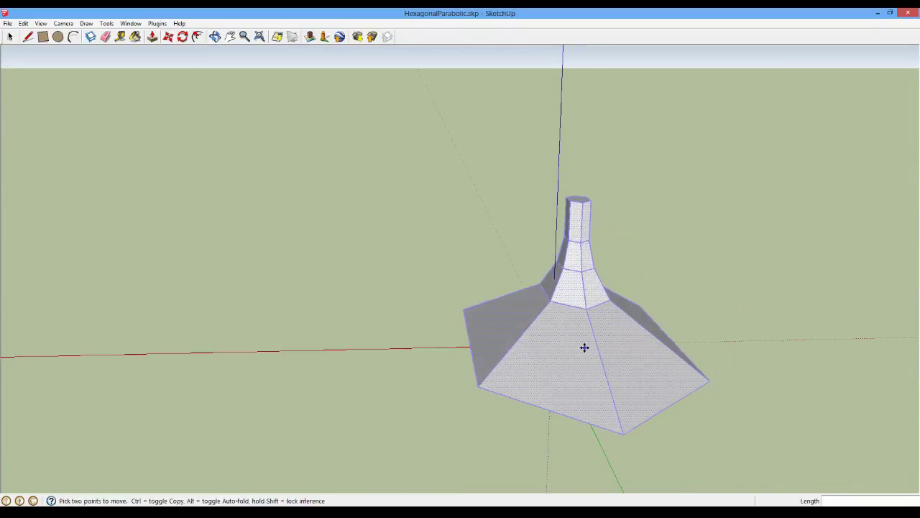
pyautogui.click(583, 345)
pyautogui.moveTo(607, 361); pyautogui.dragTo(620, 406, button='middle')
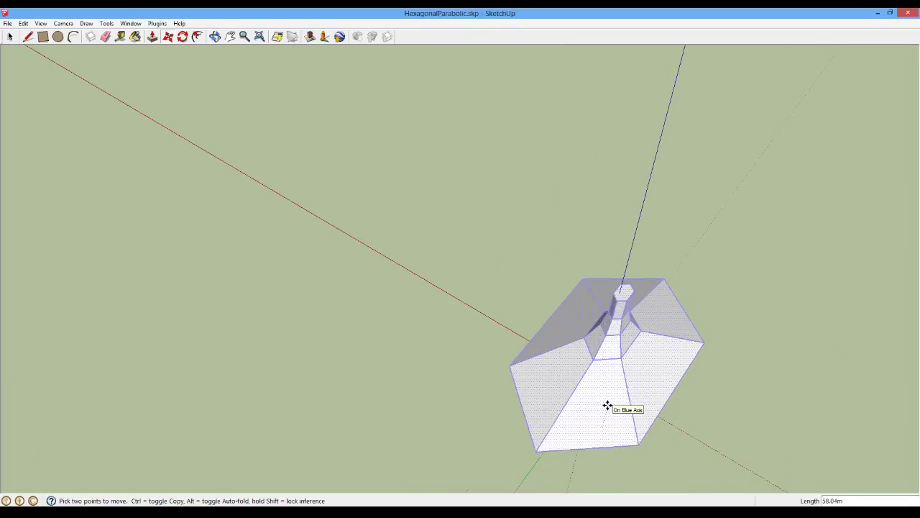
pyautogui.moveTo(678, 415); pyautogui.dragTo(680, 136, button='middle')
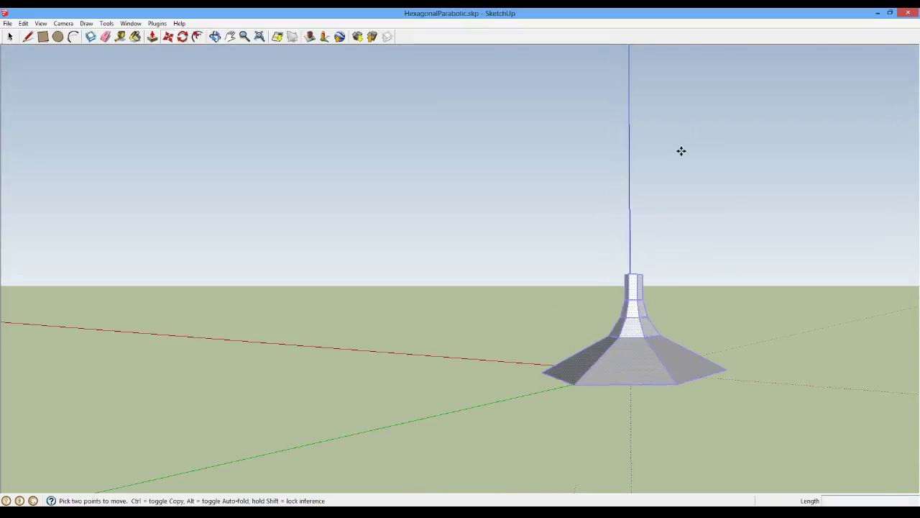
pyautogui.moveTo(716, 297); pyautogui.dragTo(503, 345, button='middle')
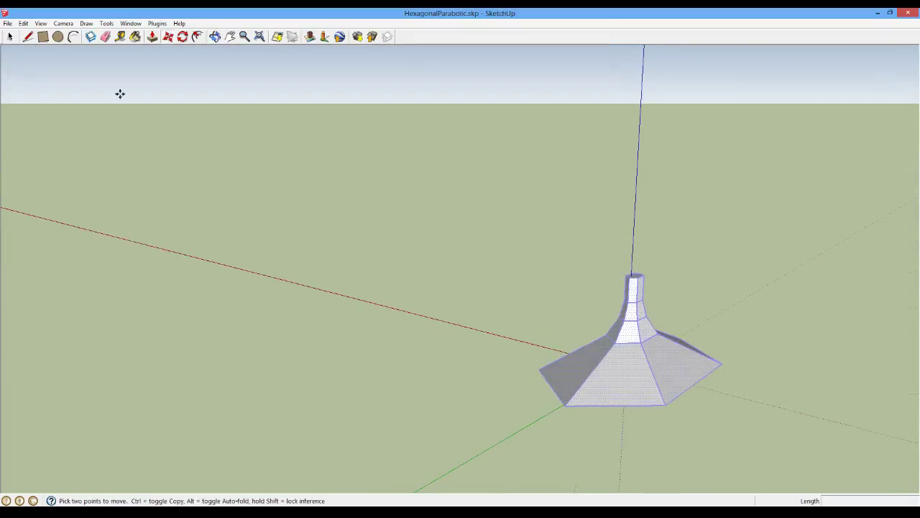
# Save the enlarged model, export it as COLLADA over HexagonalParabolic.dae, and switch back to Unity.
pyautogui.click(7, 23)
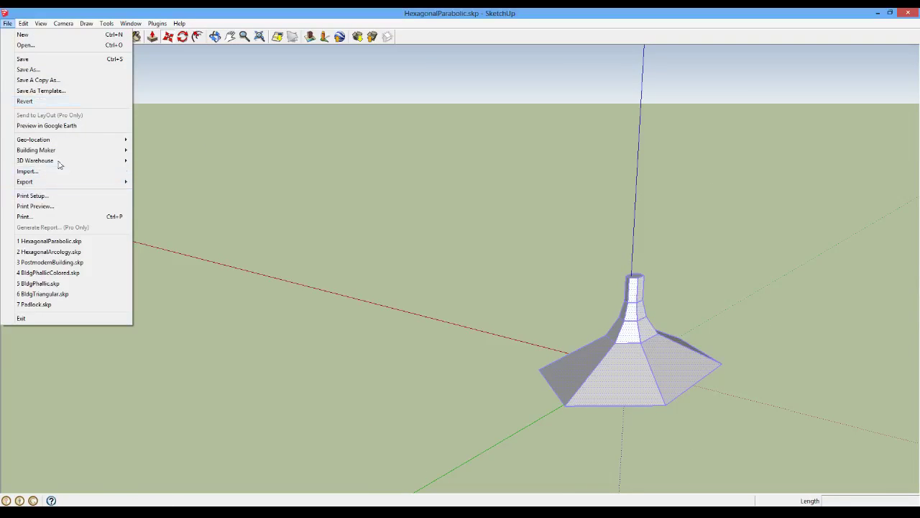
pyautogui.click(22, 59)
pyautogui.click(7, 23)
pyautogui.moveTo(62, 181)
pyautogui.click(172, 184)
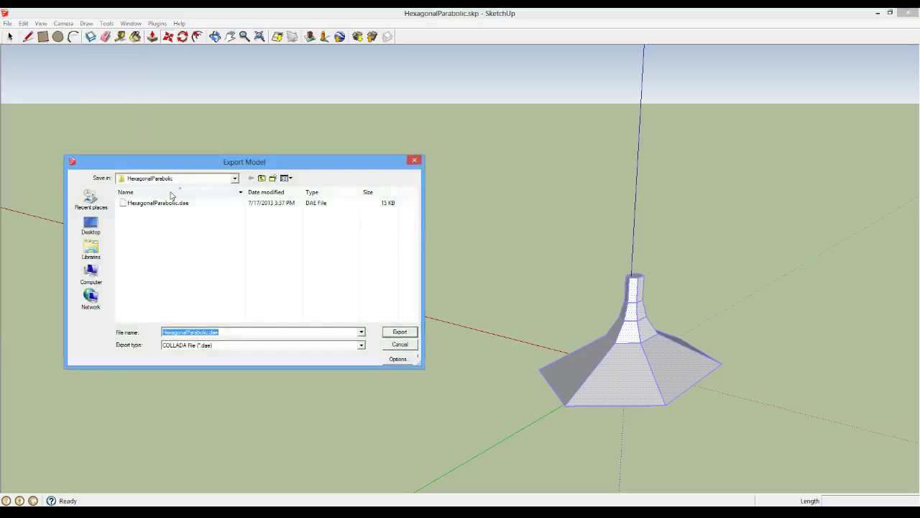
pyautogui.doubleClick(202, 203)
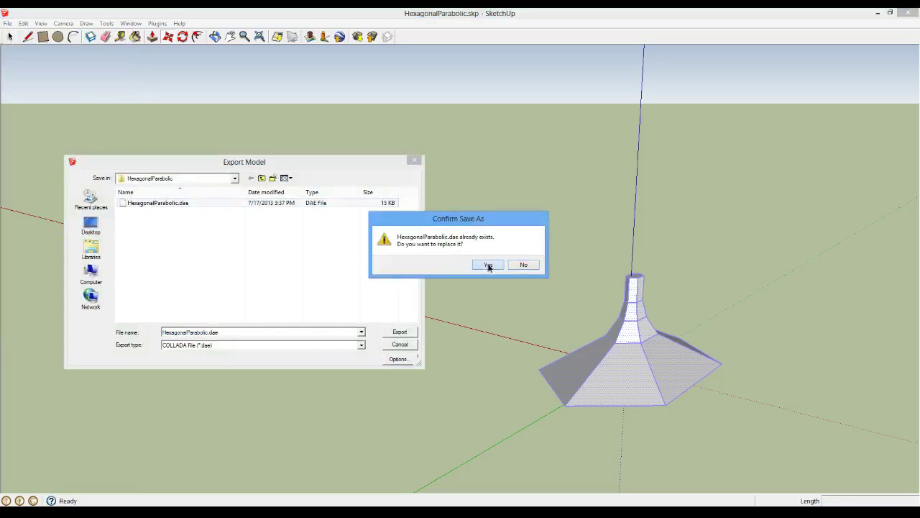
pyautogui.click(488, 266)
pyautogui.hotkey('alt', 'Tab')
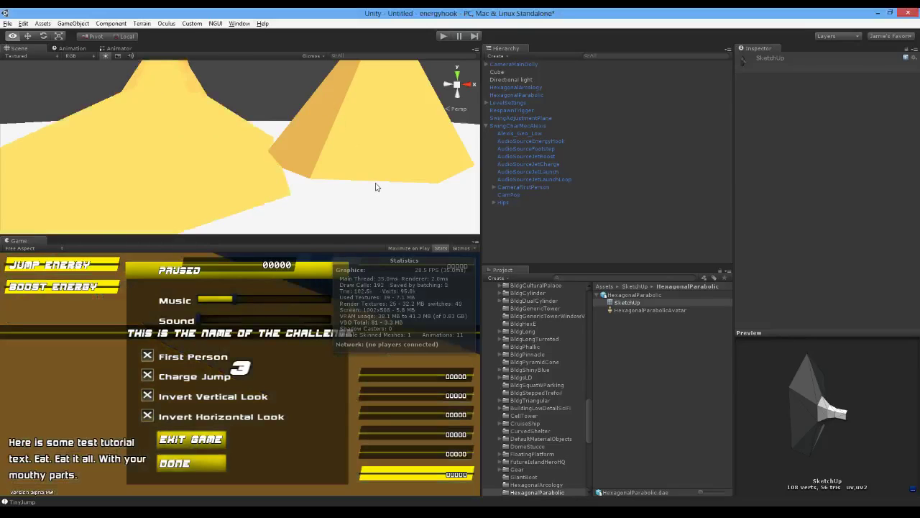
# Inspect the two towers in the scene, briefly run the level and stop the test.
pyautogui.click(376, 187)
pyautogui.scroll(-10, 376, 187)
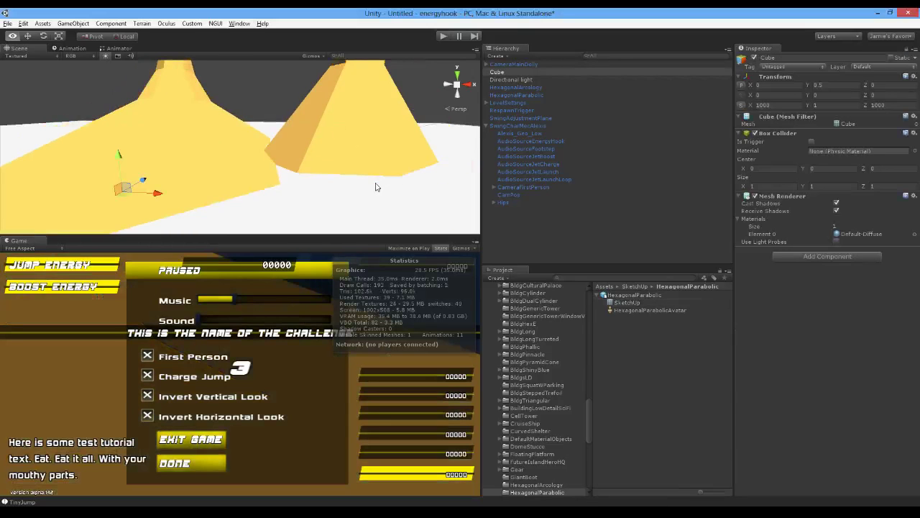
pyautogui.keyDown('alt'); pyautogui.moveTo(314, 142); pyautogui.dragTo(418, 64); pyautogui.keyUp('alt')
pyautogui.click(313, 149)
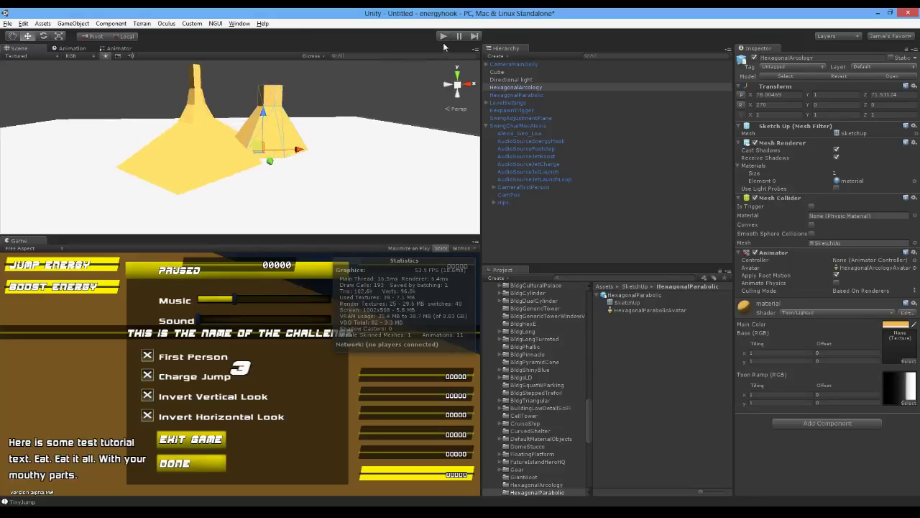
pyautogui.click(441, 36)
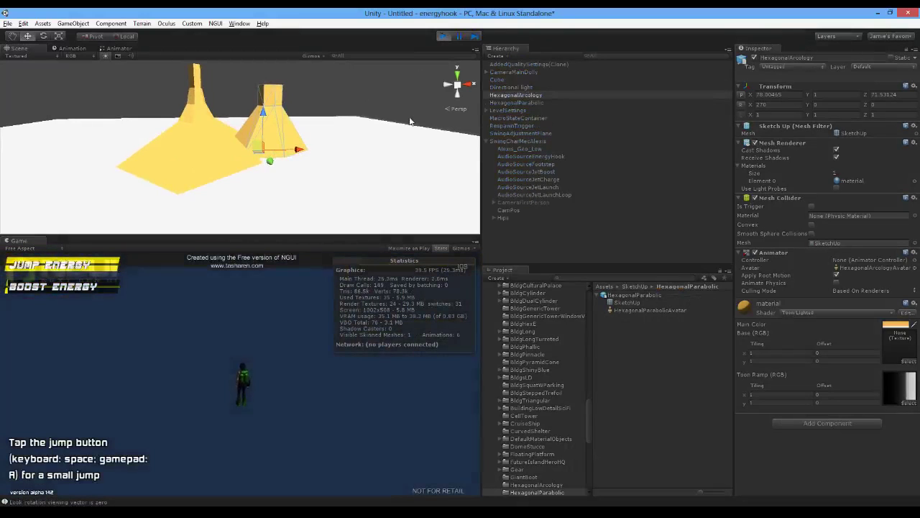
pyautogui.press('Escape')
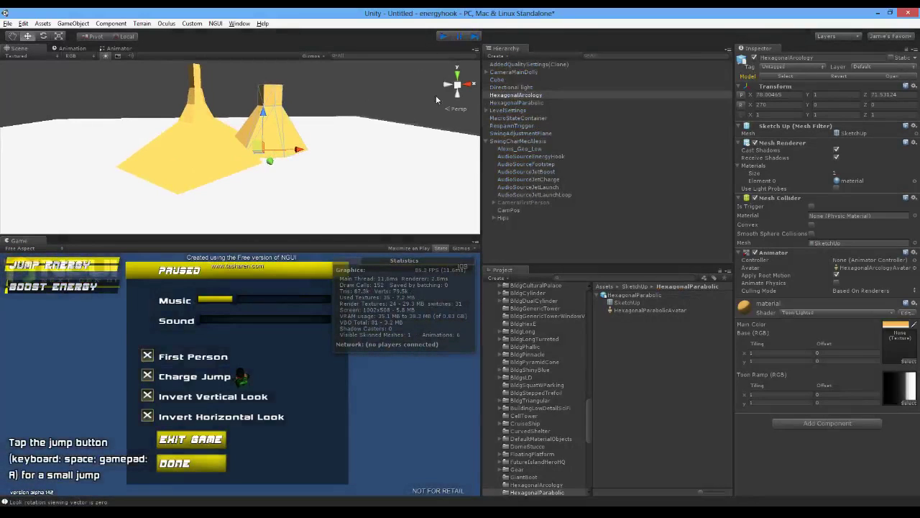
pyautogui.hotkey('ctrl', 'p')
# Move the SwingCharMecAlexis character onto the open ground beside the towers, to about X 82.8 and Z 7.5.
pyautogui.doubleClick(522, 125)
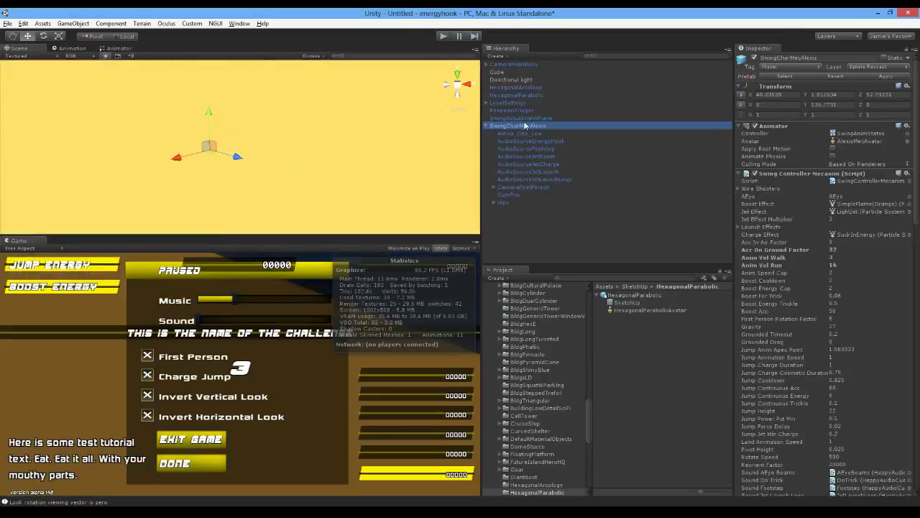
pyautogui.moveTo(308, 152); pyautogui.dragTo(453, 181, button='right')
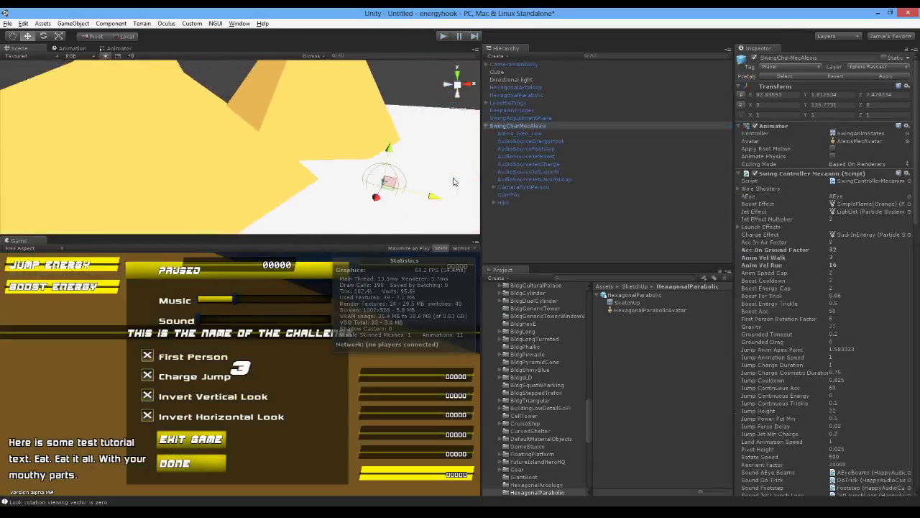
# Play-test jumping and climbing on the tower slopes in a widened Game view, and end the test.
pyautogui.click(443, 36)
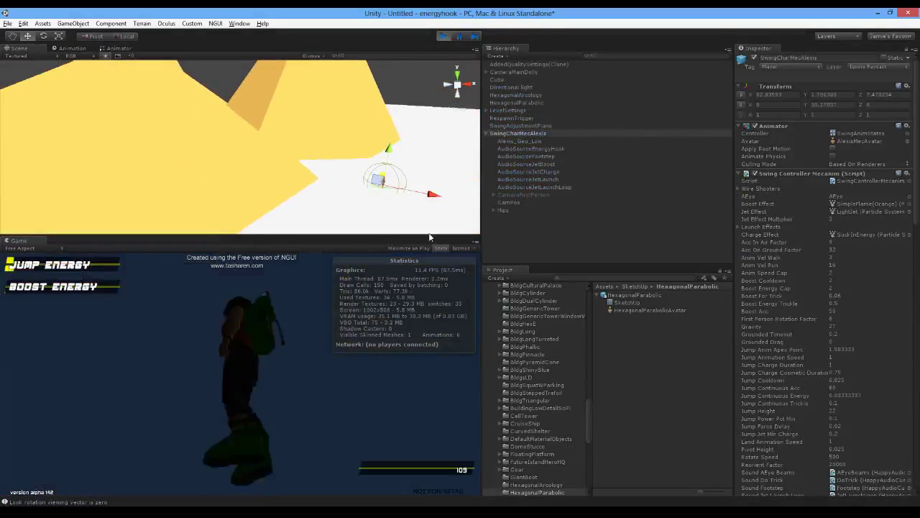
pyautogui.moveTo(481, 304); pyautogui.dragTo(510, 304)
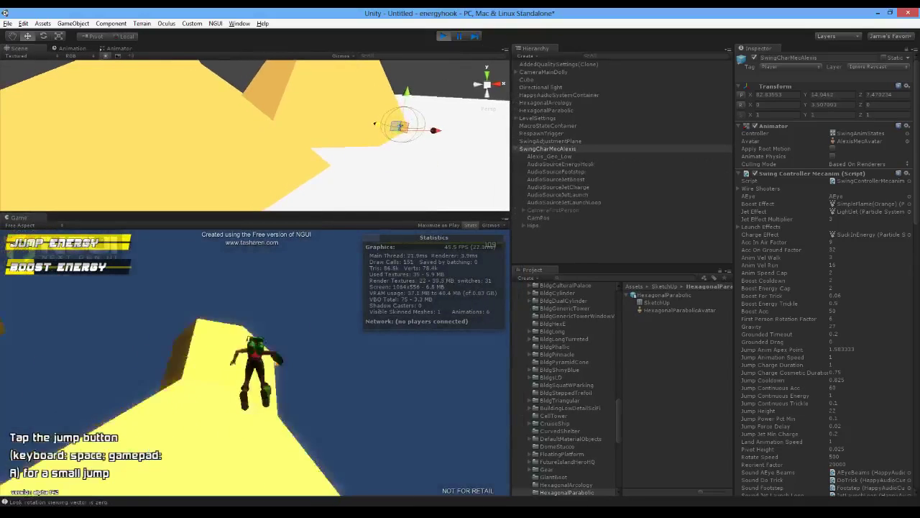
pyautogui.press('space')
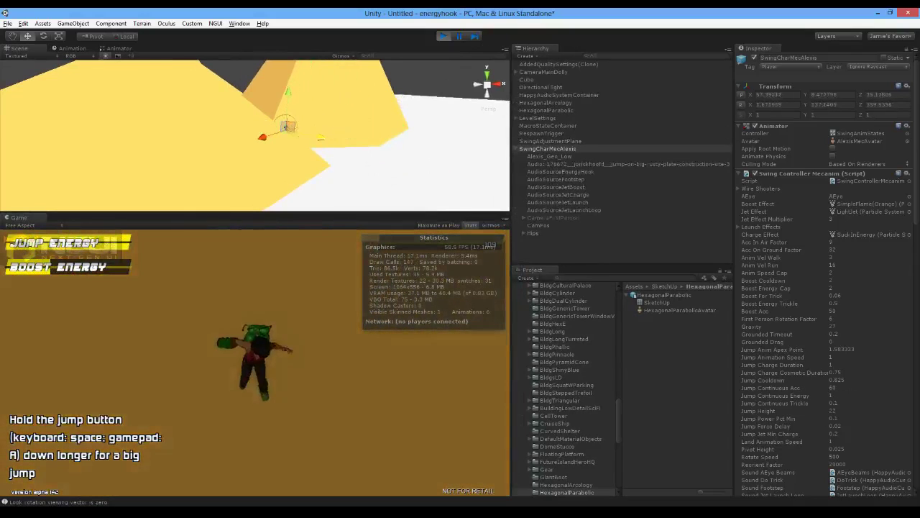
pyautogui.press('space')
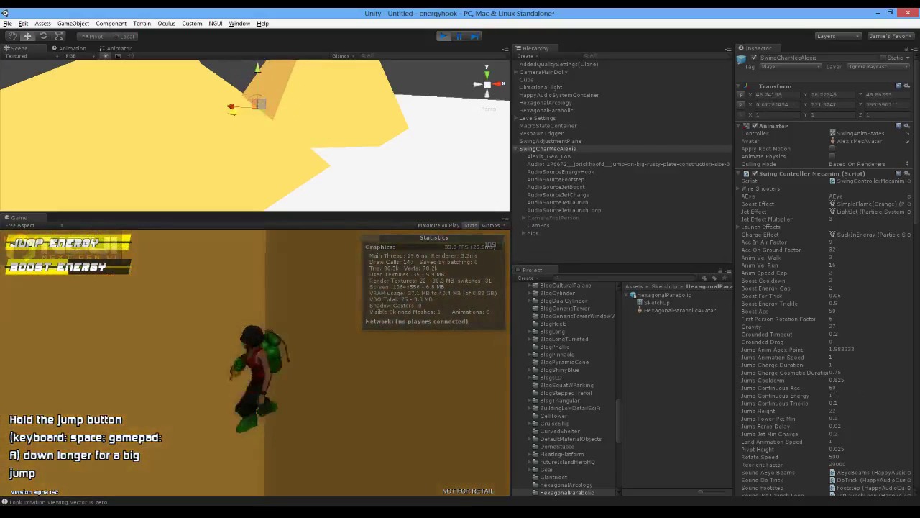
pyautogui.press('Escape')
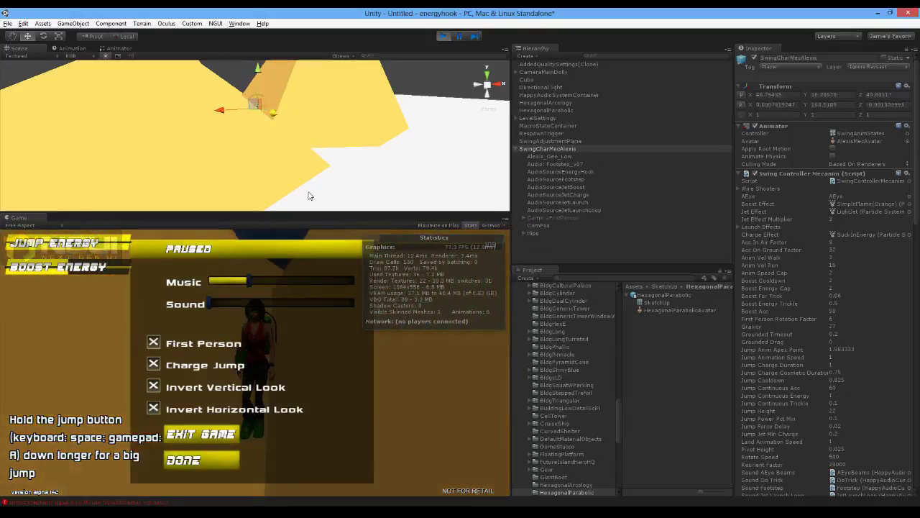
pyautogui.press('Escape')
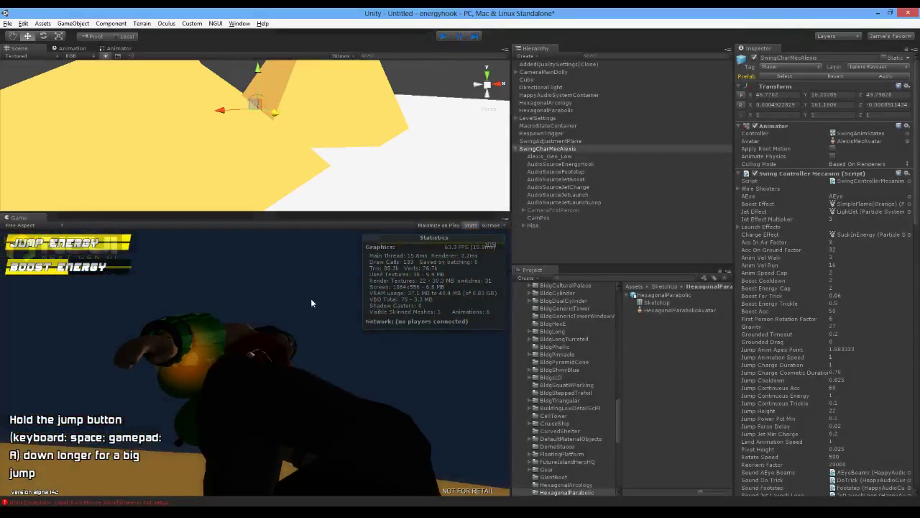
pyautogui.press('Escape')
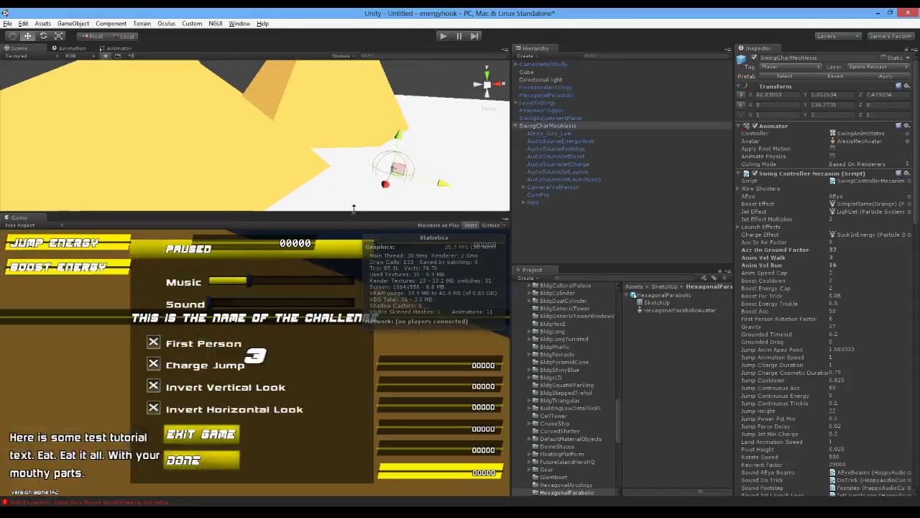
# Apply the modified settings of SwingCharMecAlexis to its prefab.
pyautogui.moveTo(350, 215); pyautogui.dragTo(359, 201)
pyautogui.click(369, 142)
pyautogui.scroll(-8, 369, 144)
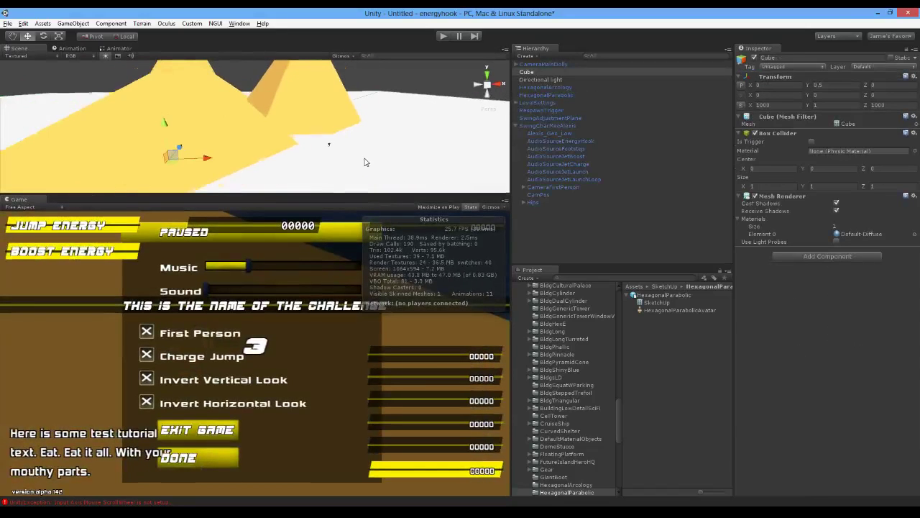
pyautogui.keyDown('alt'); pyautogui.moveTo(344, 135); pyautogui.dragTo(425, 181); pyautogui.keyUp('alt')
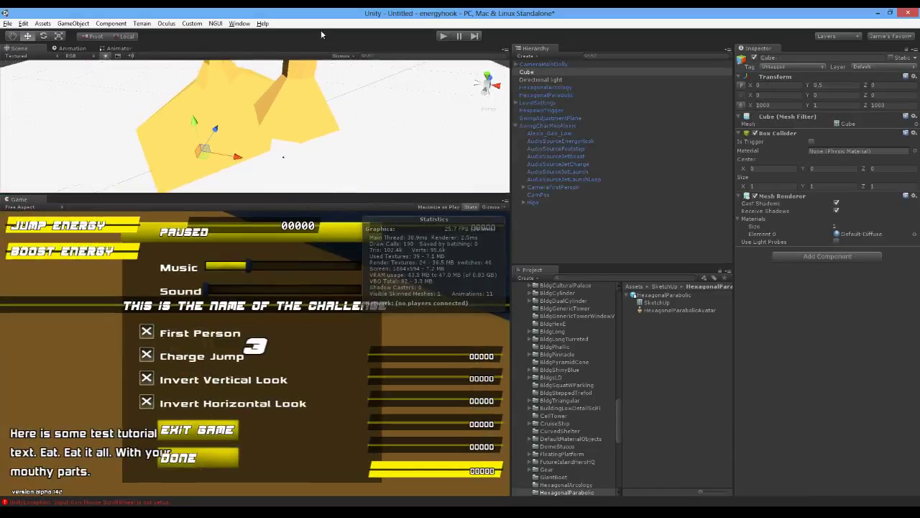
pyautogui.click(556, 125)
pyautogui.scroll(-2, 825, 307)
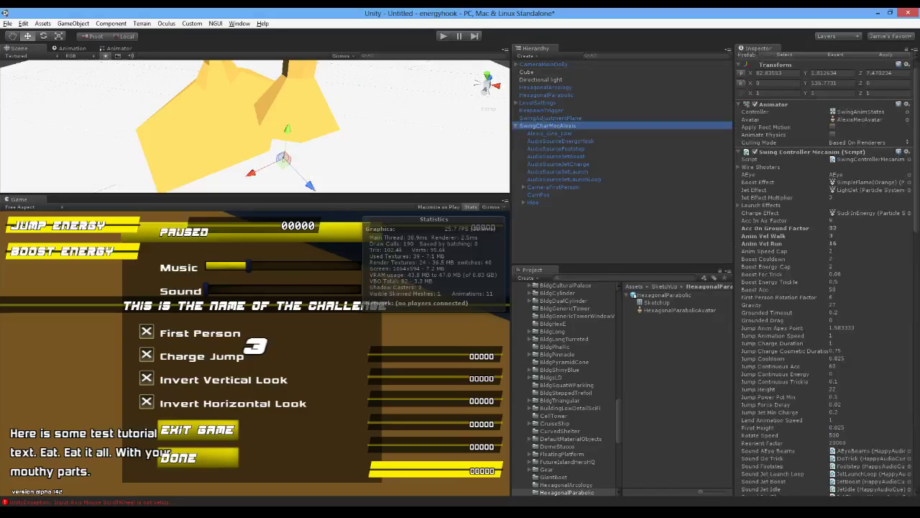
pyautogui.scroll(2, 791, 243)
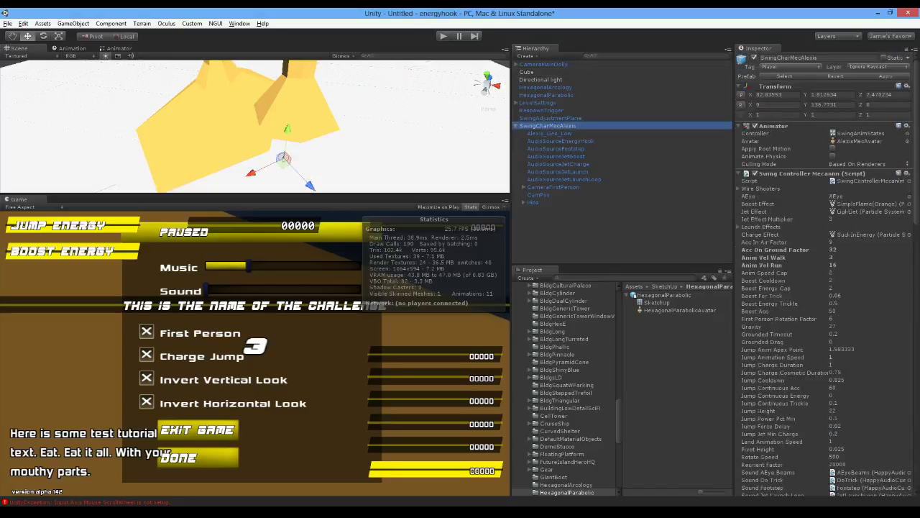
pyautogui.click(885, 77)
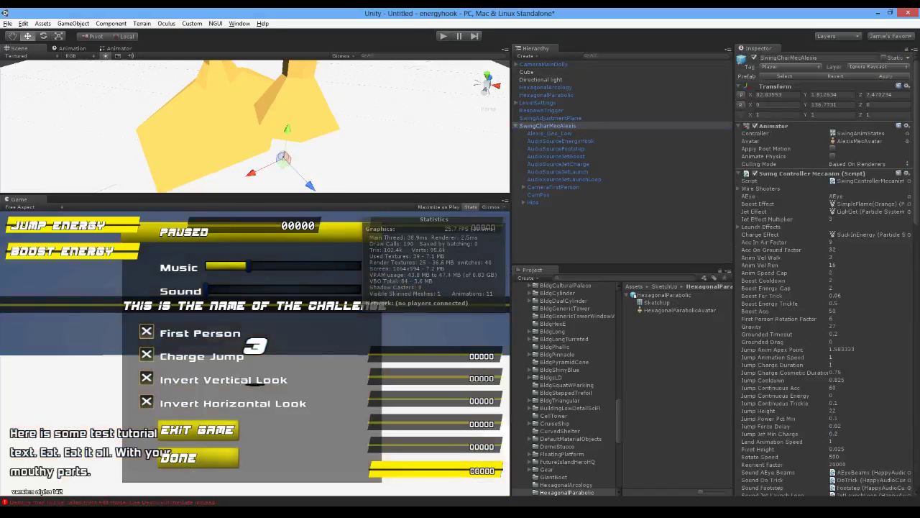
# Set the directional light's shadow type to Soft Shadows and enlarge the Scene view.
pyautogui.scroll(-5, 402, 166)
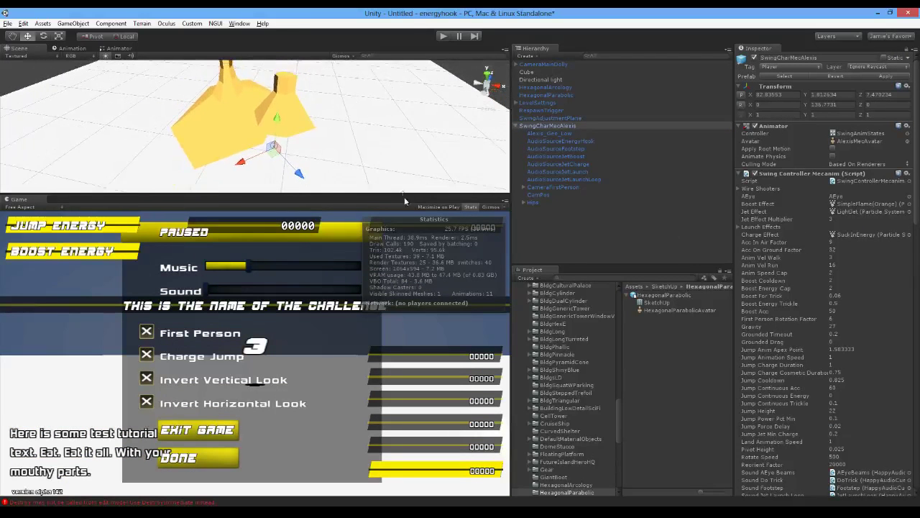
pyautogui.click(302, 129)
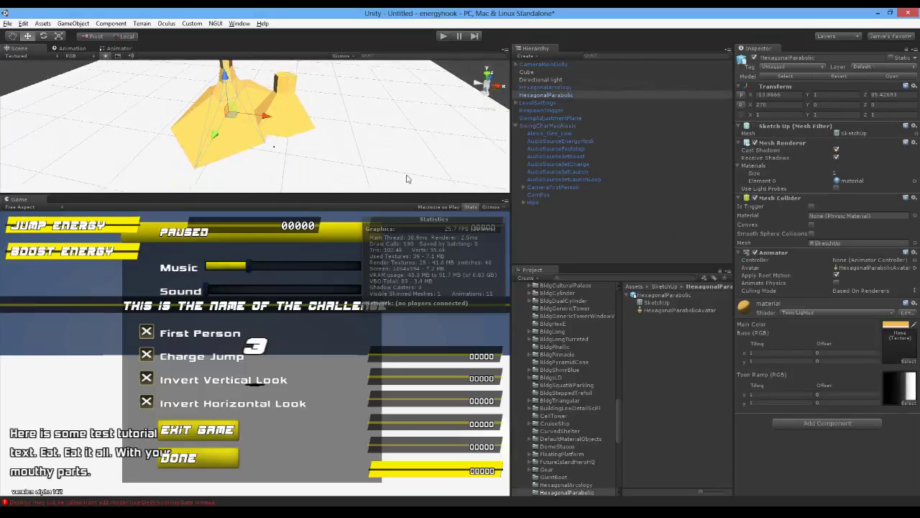
pyautogui.click(307, 139)
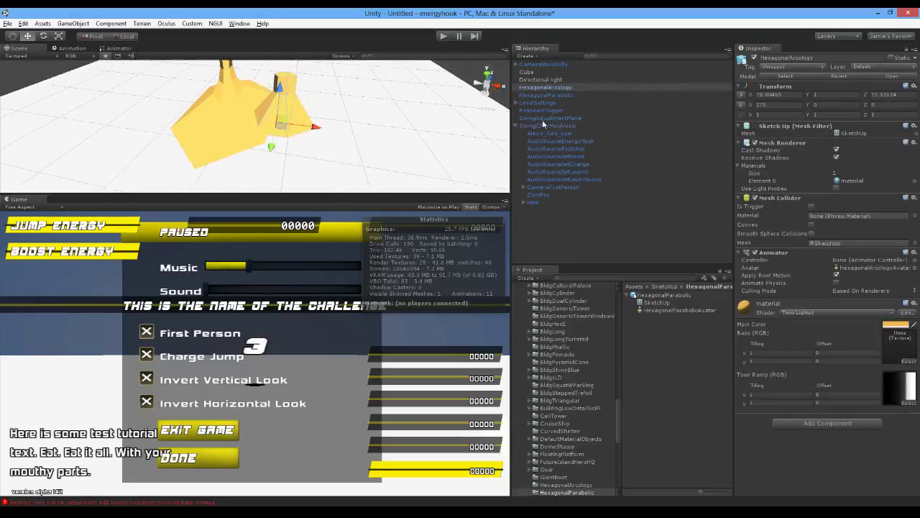
pyautogui.click(560, 79)
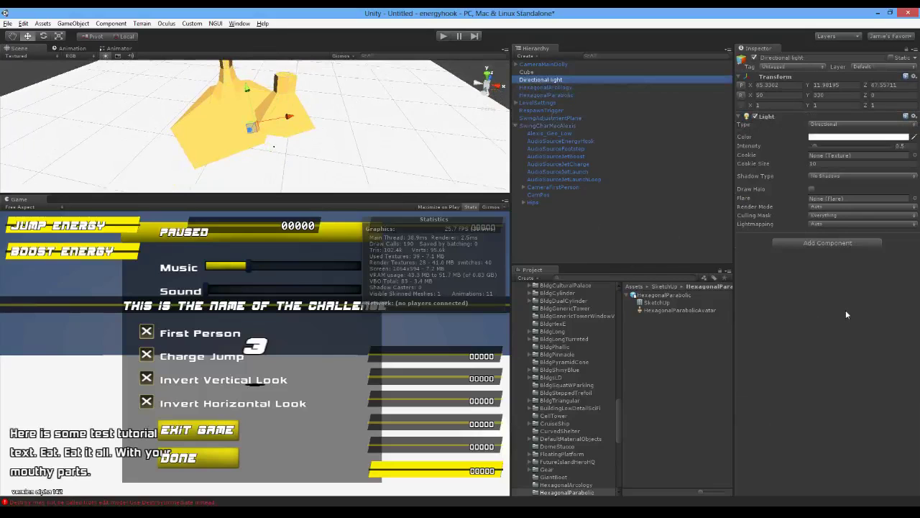
pyautogui.click(888, 175)
pyautogui.click(856, 209)
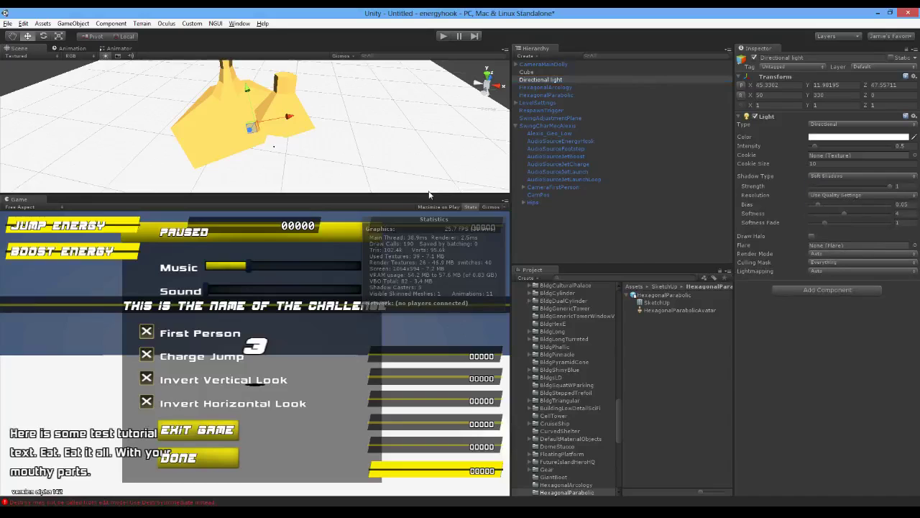
pyautogui.moveTo(429, 194); pyautogui.dragTo(427, 271)
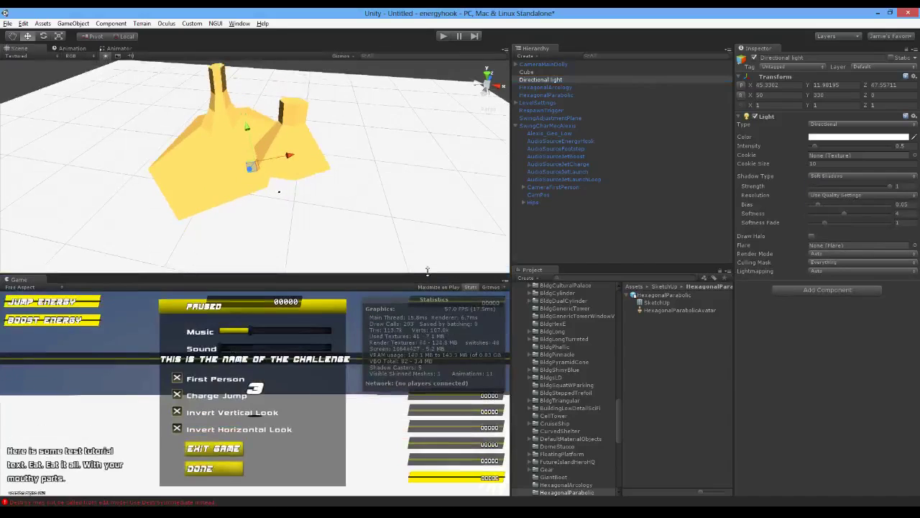
# Select the ground Cube and look over the available project settings categories.
pyautogui.click(421, 180)
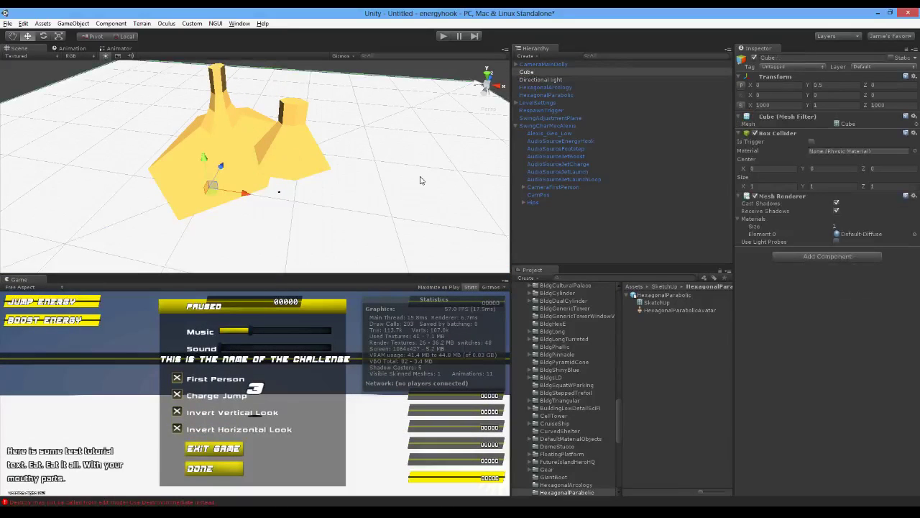
pyautogui.click(74, 24)
pyautogui.moveTo(24, 23)
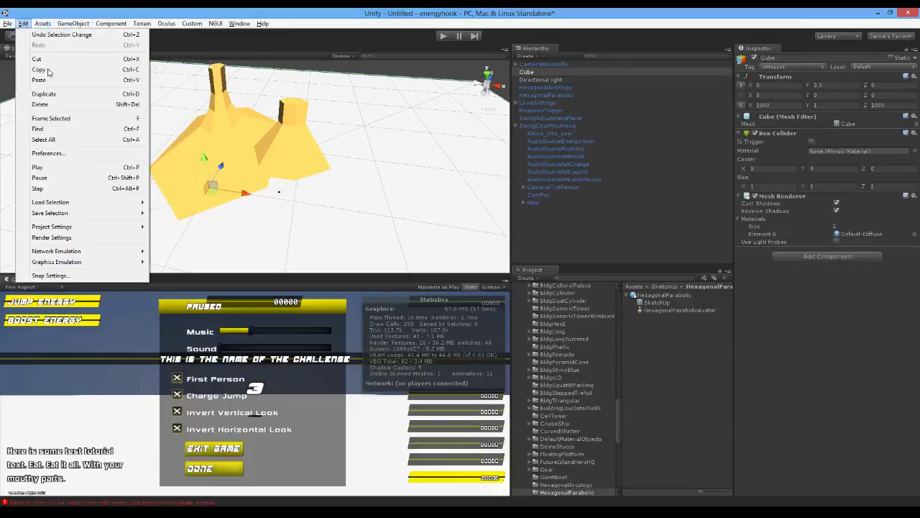
pyautogui.moveTo(108, 234)
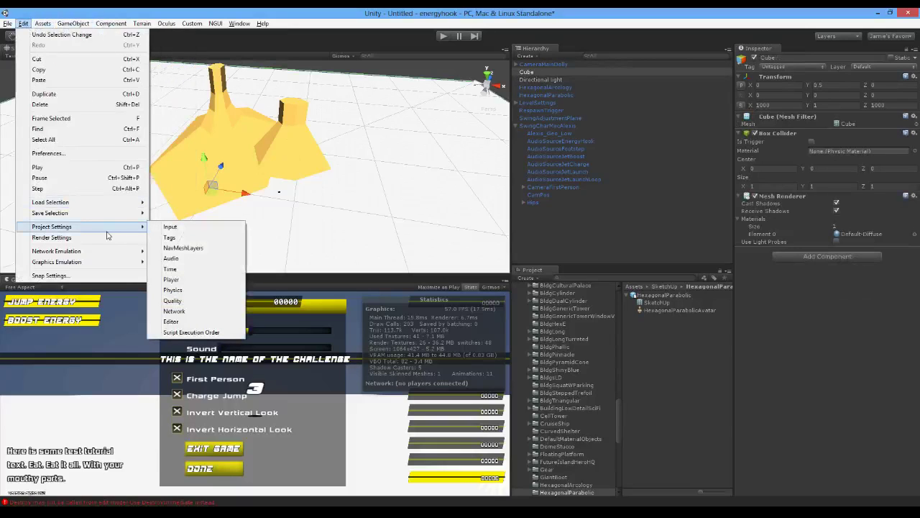
pyautogui.click(467, 216)
# Look through the SwingController Sources folder in the project assets and collapse the SwingController folder.
pyautogui.click(582, 431)
pyautogui.scroll(-10, 581, 435)
pyautogui.scroll(-4, 571, 423)
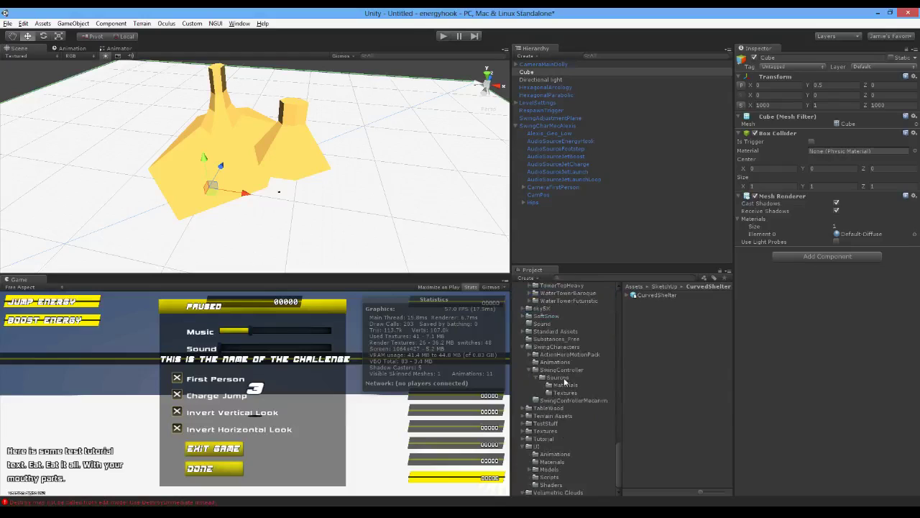
pyautogui.click(558, 378)
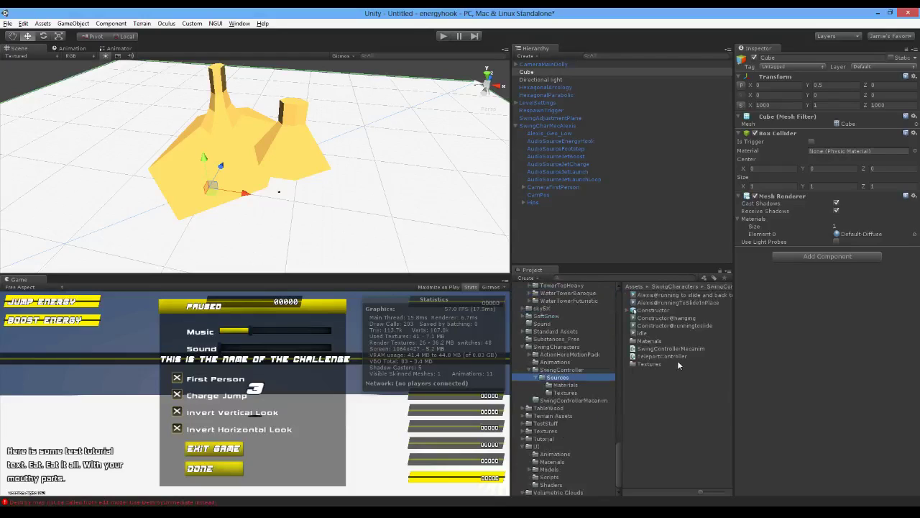
pyautogui.click(539, 377)
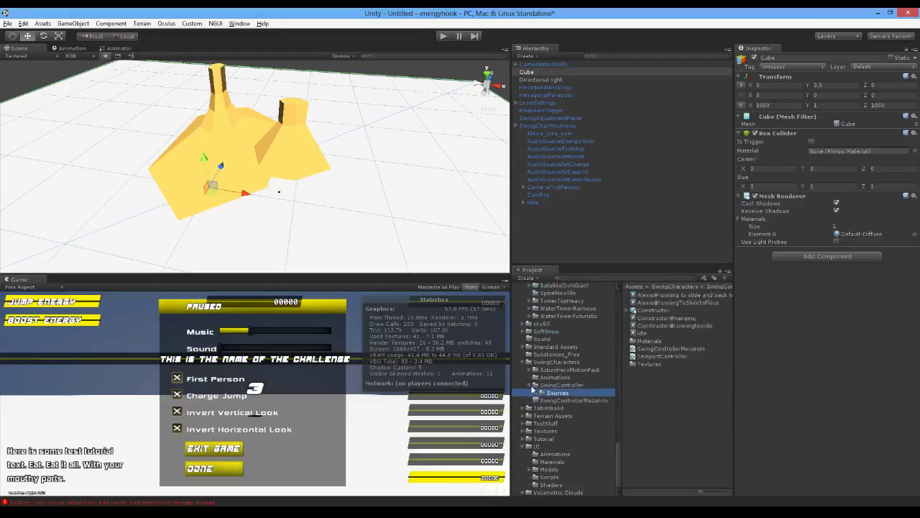
pyautogui.click(531, 385)
# Switch to the browser to check the Twitch channel's chat, and return to Unity.
pyautogui.hotkey('alt', 'Tab')
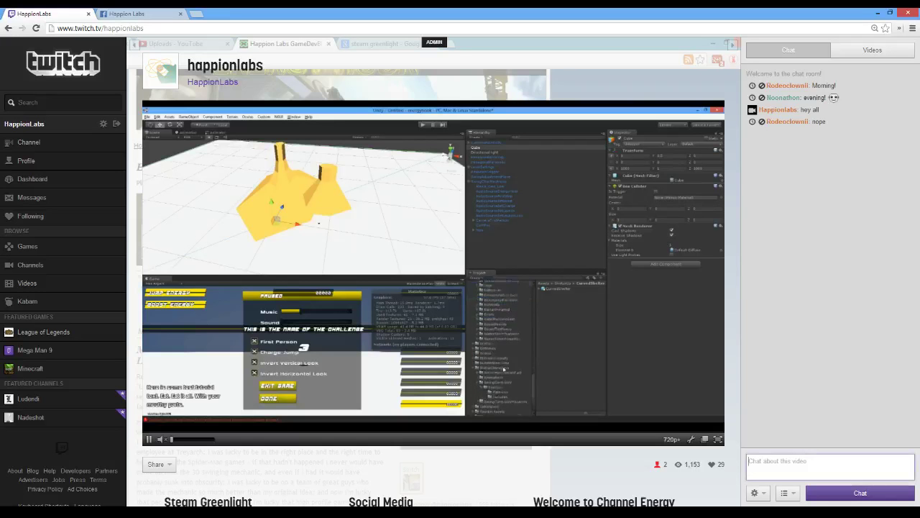
pyautogui.hotkey('alt', 'Tab')
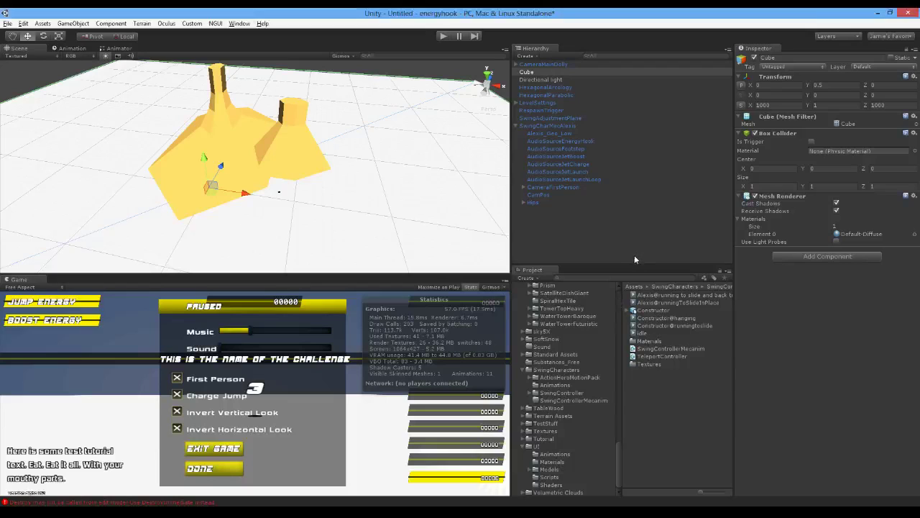
# Enlarge the Project area upwards and widen the Inspector slightly in the editor layout.
pyautogui.moveTo(632, 265)
pyautogui.mouseDown()
pyautogui.moveTo(634, 279)
pyautogui.moveTo(641, 248)
pyautogui.mouseUp()
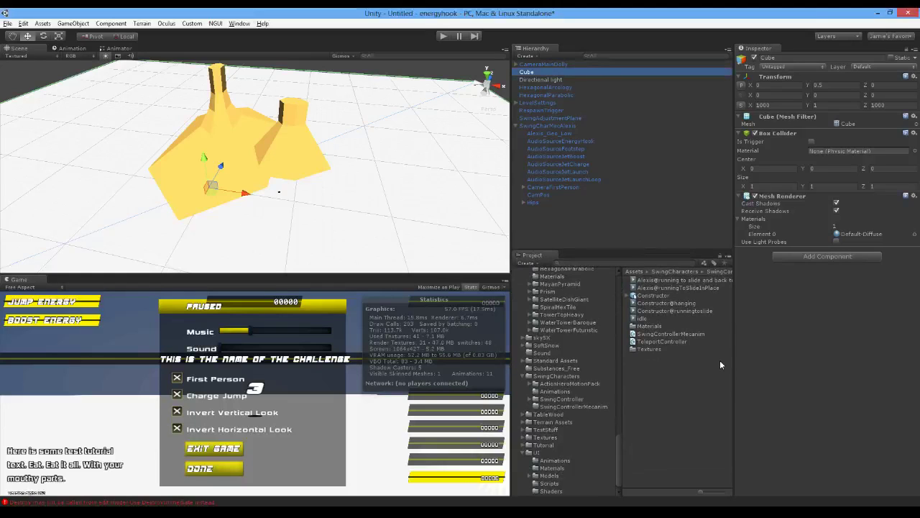
pyautogui.moveTo(733, 363); pyautogui.dragTo(728, 366)
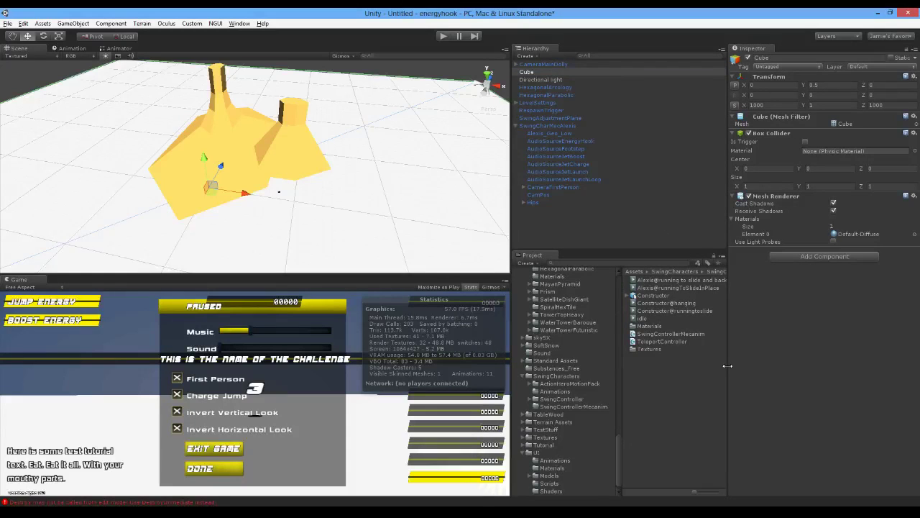
pyautogui.scroll(-1, 552, 433)
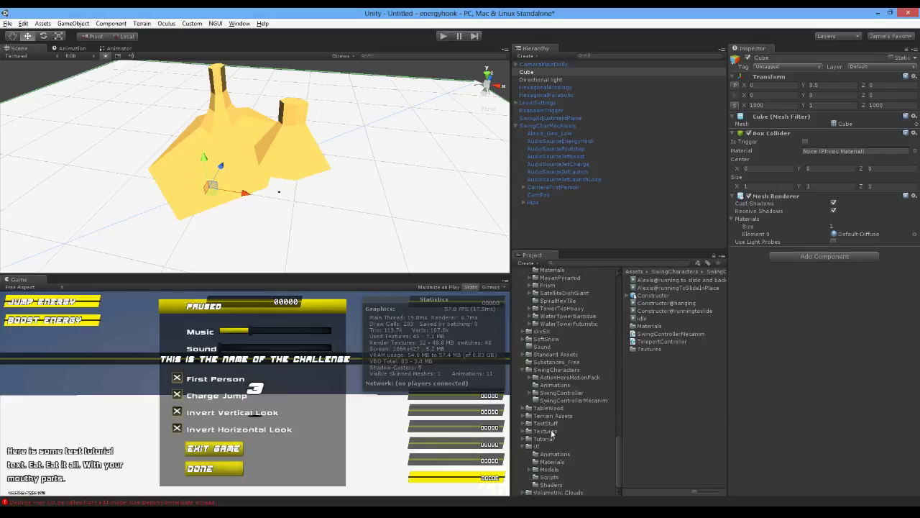
pyautogui.moveTo(620, 465)
pyautogui.mouseDown()
pyautogui.moveTo(637, 419)
pyautogui.moveTo(621, 466)
pyautogui.mouseUp()
# Select the Directional light, play-test running and jumping on the shadowed tower slopes, and pause the game.
pyautogui.click(540, 79)
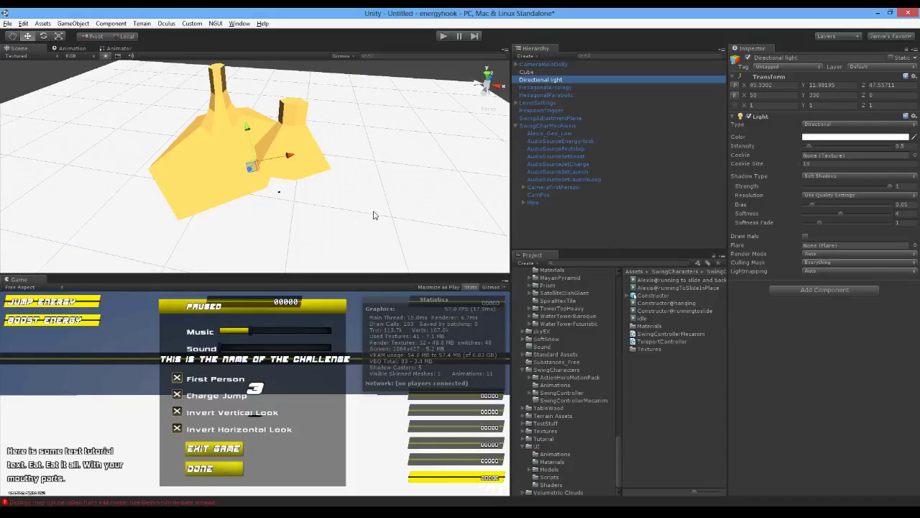
pyautogui.keyDown('alt'); pyautogui.moveTo(413, 210); pyautogui.dragTo(401, 135); pyautogui.keyUp('alt')
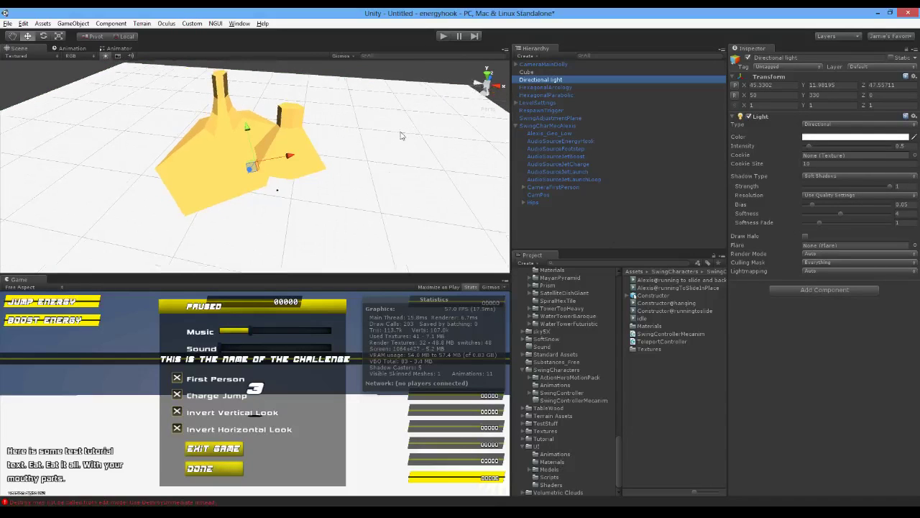
pyautogui.click(444, 36)
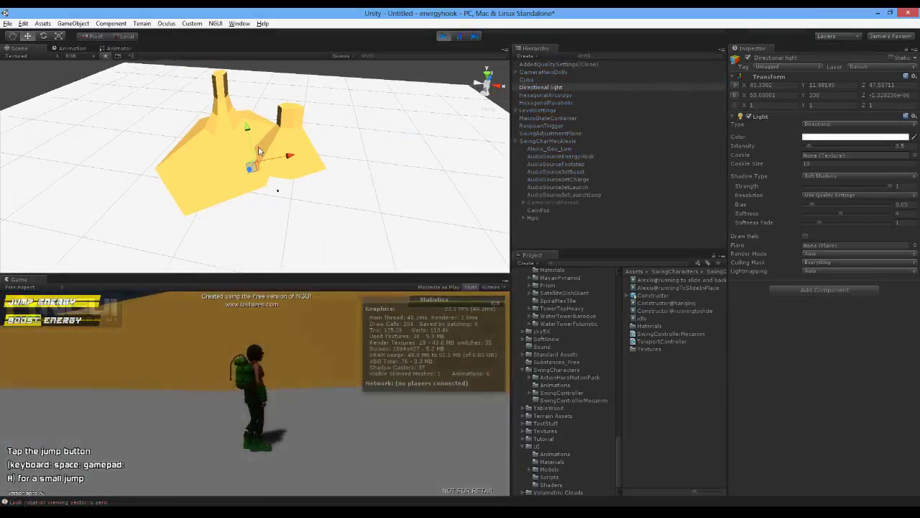
pyautogui.press('w')
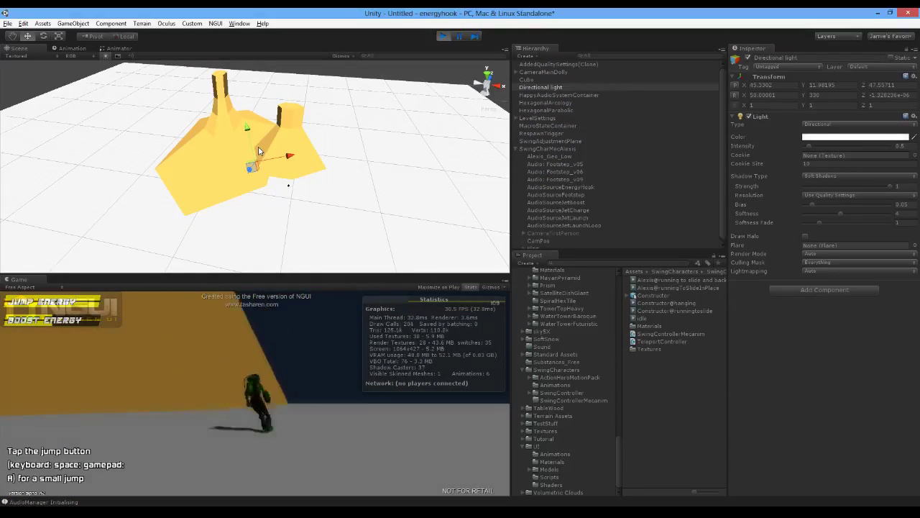
pyautogui.press('space')
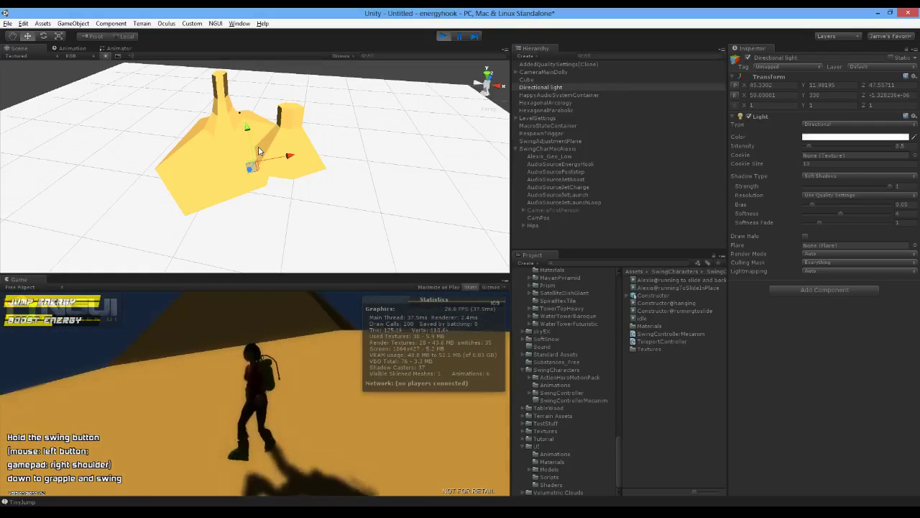
pyautogui.press('Escape')
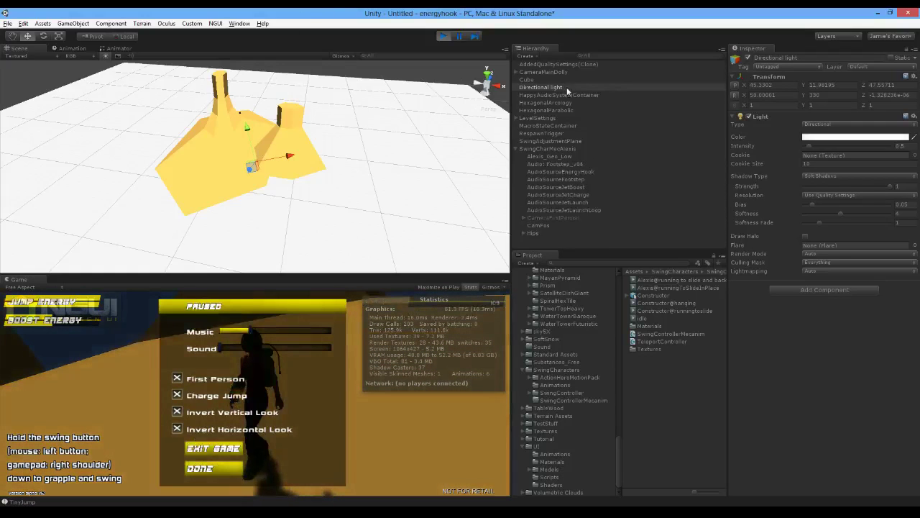
pyautogui.click(467, 190)
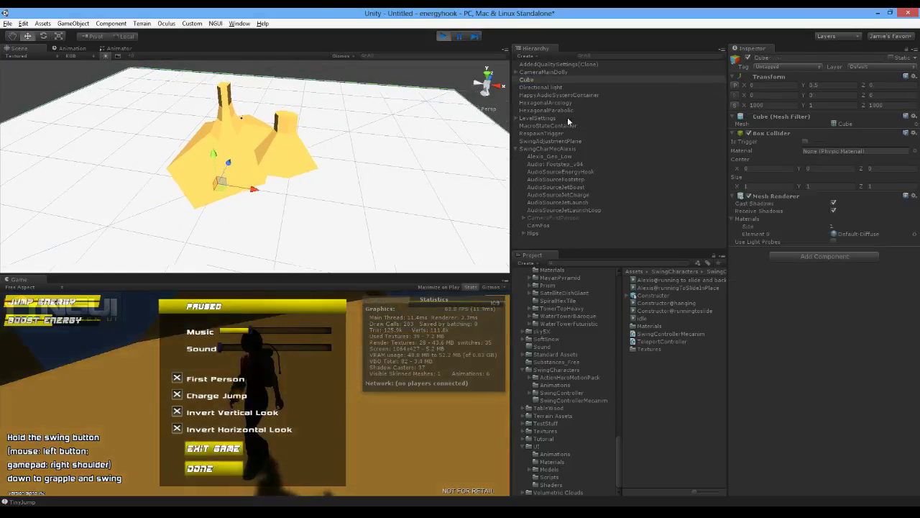
pyautogui.click(566, 87)
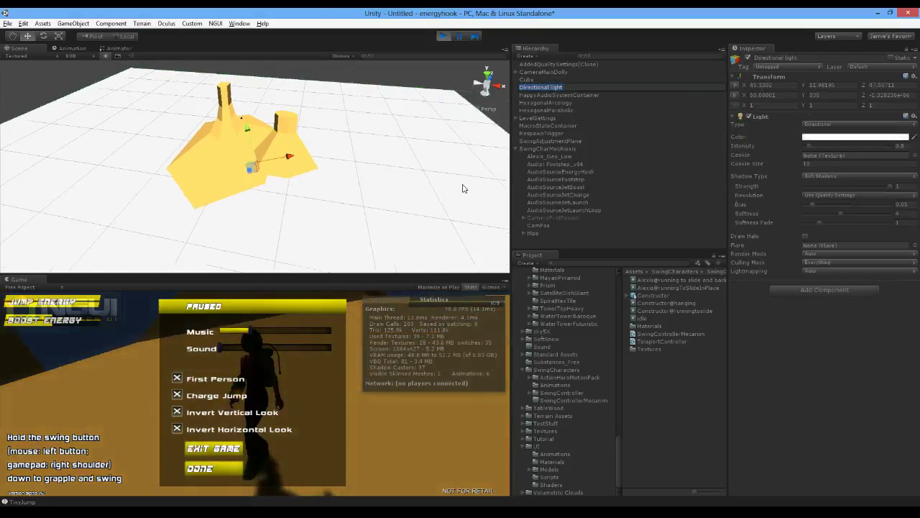
pyautogui.scroll(-6, 463, 185)
pyautogui.scroll(3, 463, 185)
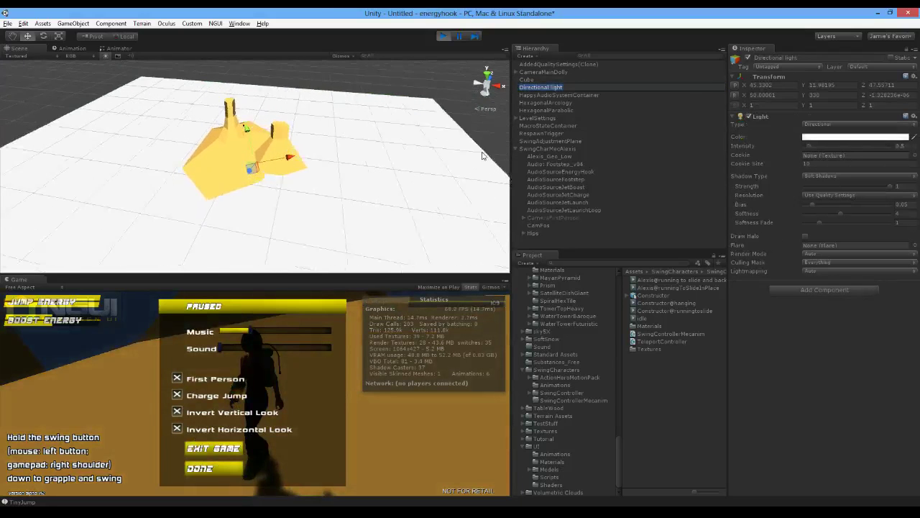
pyautogui.scroll(1, 478, 160)
# Try placing two copies of HexagonalParabolic in front of the original and shifting HexagonalArcology while the game runs, and exit play mode.
pyautogui.click(230, 181)
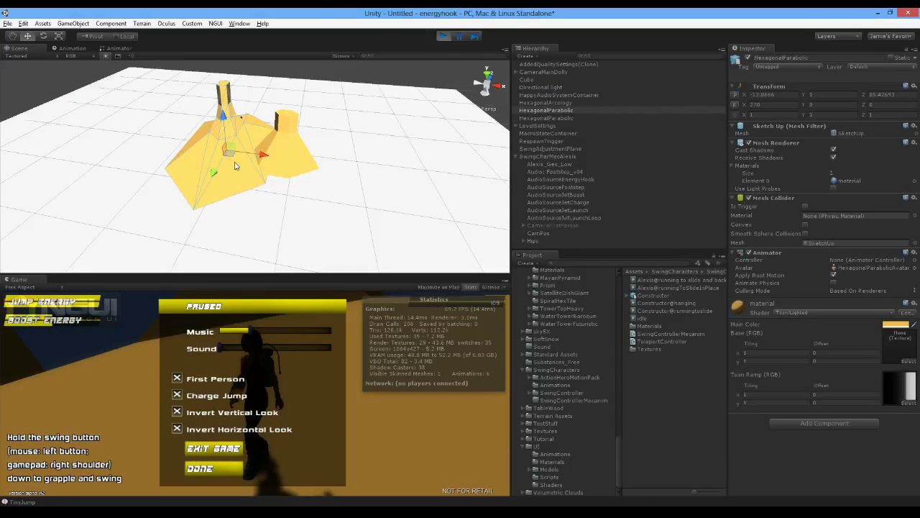
pyautogui.moveTo(239, 188); pyautogui.dragTo(258, 251)
pyautogui.scroll(-2, 348, 206)
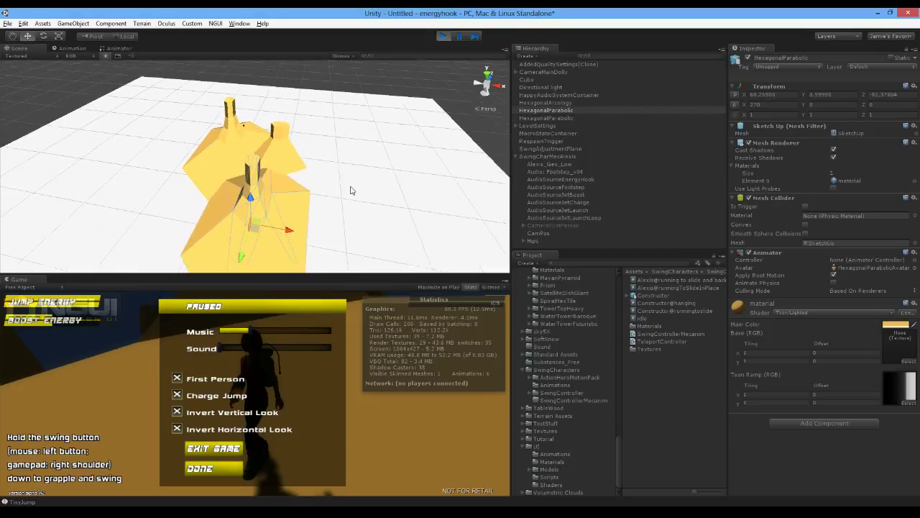
pyautogui.keyDown('alt'); pyautogui.moveTo(358, 184); pyautogui.dragTo(177, 228); pyautogui.keyUp('alt')
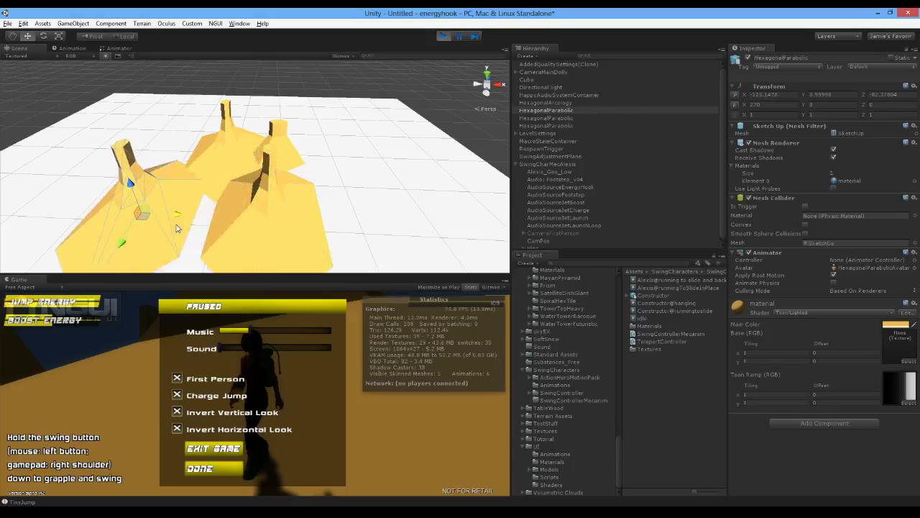
pyautogui.click(286, 149)
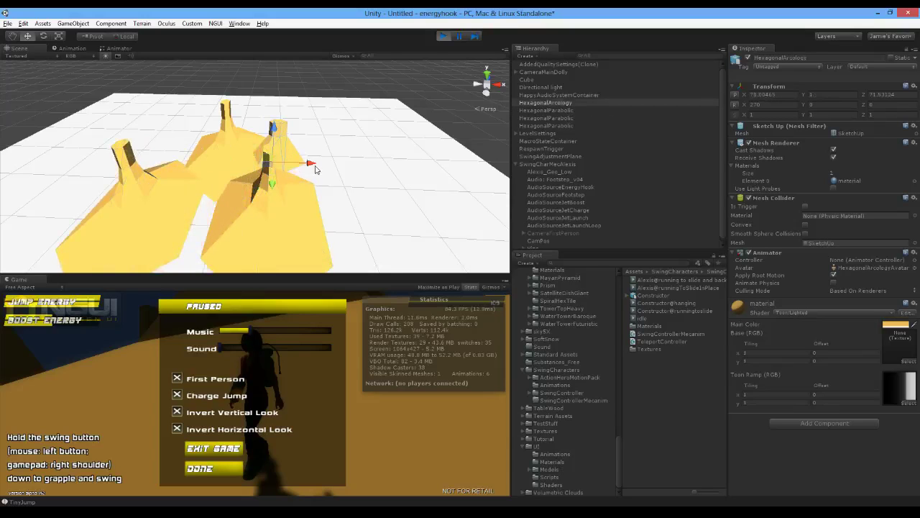
pyautogui.keyDown('alt'); pyautogui.moveTo(315, 164); pyautogui.dragTo(176, 206); pyautogui.keyUp('alt')
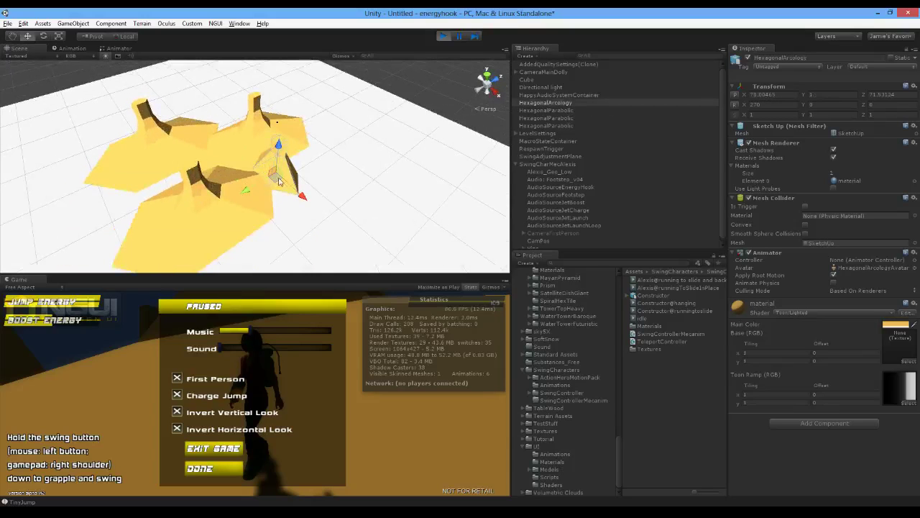
pyautogui.hotkey('ctrl', 's')
pyautogui.moveTo(280, 182); pyautogui.dragTo(274, 181)
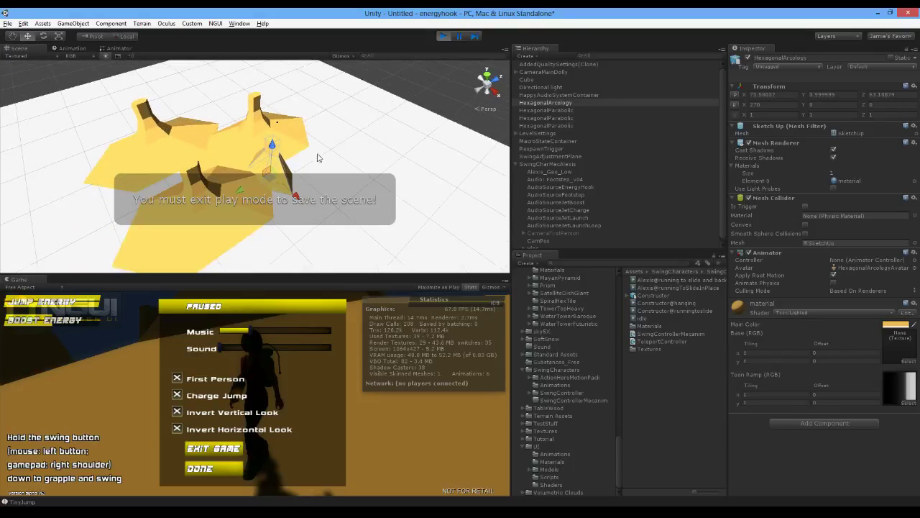
pyautogui.click(441, 36)
# Duplicate the HexagonalParabolic tower twice in edit mode and spread the copies across the ground away from the original.
pyautogui.click(245, 164)
pyautogui.moveTo(250, 153); pyautogui.dragTo(155, 141)
pyautogui.hotkey('ctrl', 'd')
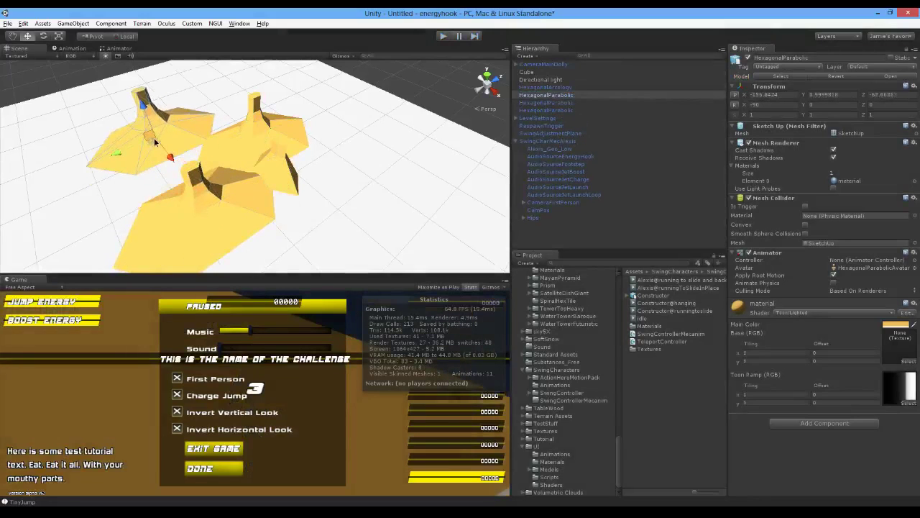
# Duplicate the HexagonalArcology tower twice and place the copies between the HexagonalParabolic towers, one at about X -47, Z -25.5.
pyautogui.click(291, 186)
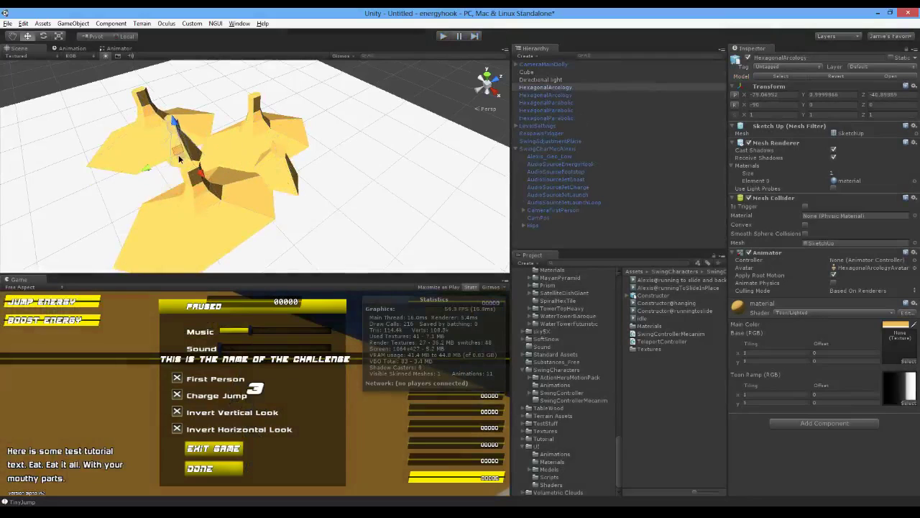
pyautogui.moveTo(190, 154)
pyautogui.mouseDown()
pyautogui.moveTo(210, 133)
pyautogui.moveTo(202, 157)
pyautogui.mouseUp()
pyautogui.hotkey('ctrl', 'd')
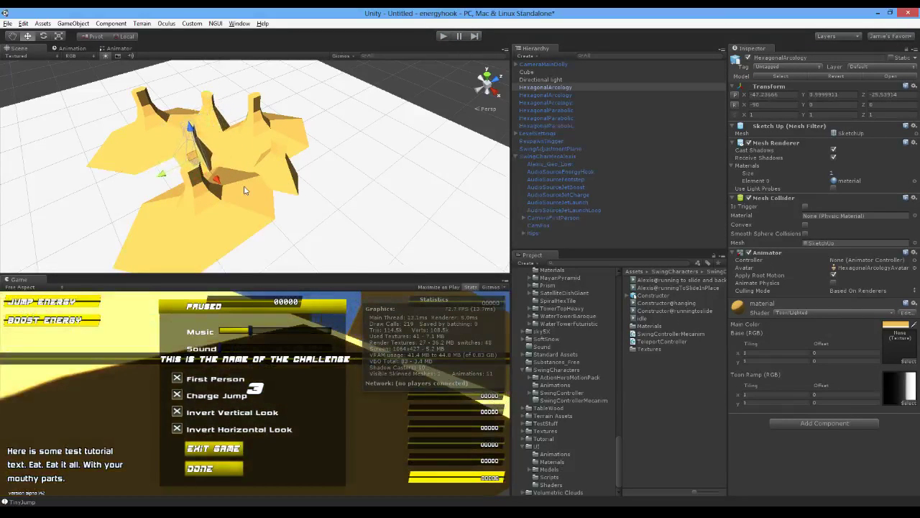
# Sink the copied towers into the ground at varying heights, lowering the HexagonalArcology copies to about Y -1 and -13.4.
pyautogui.keyDown('alt'); pyautogui.moveTo(282, 190); pyautogui.dragTo(445, 142); pyautogui.keyUp('alt')
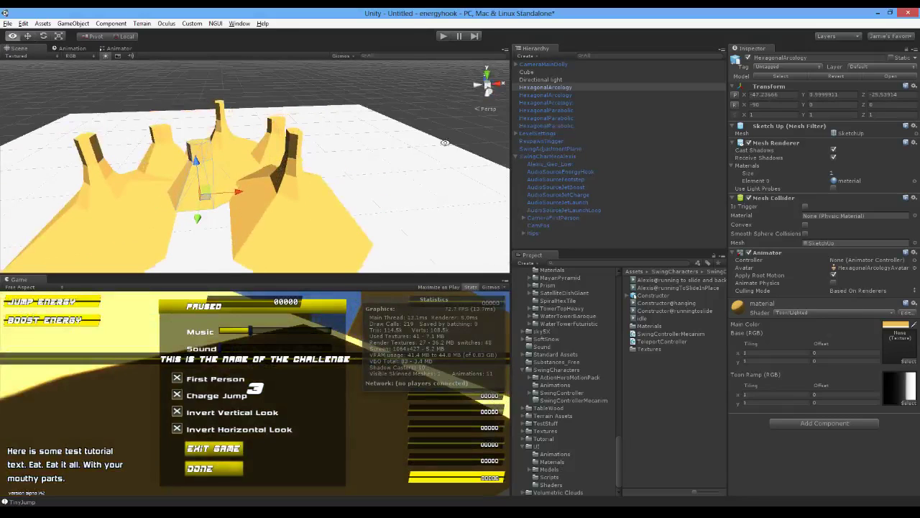
pyautogui.click(111, 192)
pyautogui.moveTo(98, 189)
pyautogui.mouseDown()
pyautogui.moveTo(100, 201)
pyautogui.moveTo(101, 192)
pyautogui.mouseUp()
pyautogui.click(232, 158)
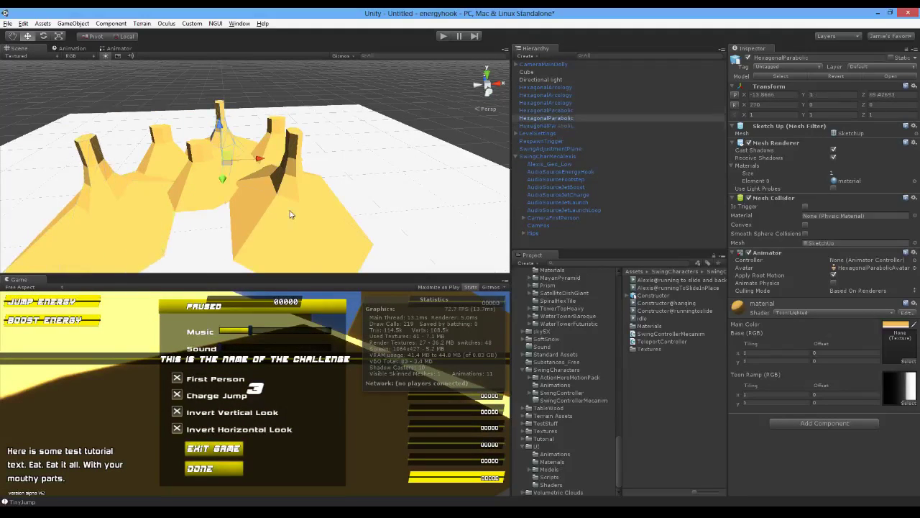
pyautogui.moveTo(289, 192); pyautogui.dragTo(194, 164)
pyautogui.click(213, 183)
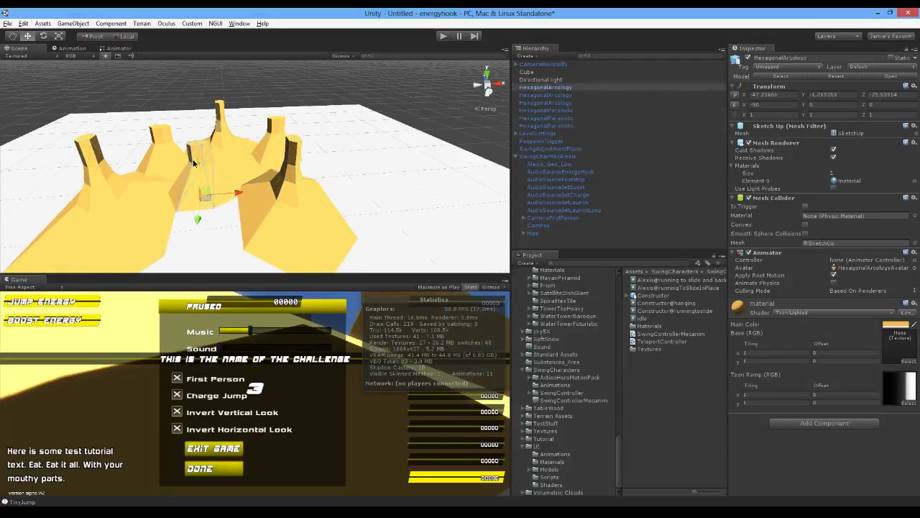
pyautogui.click(166, 157)
pyautogui.moveTo(160, 147); pyautogui.dragTo(162, 149)
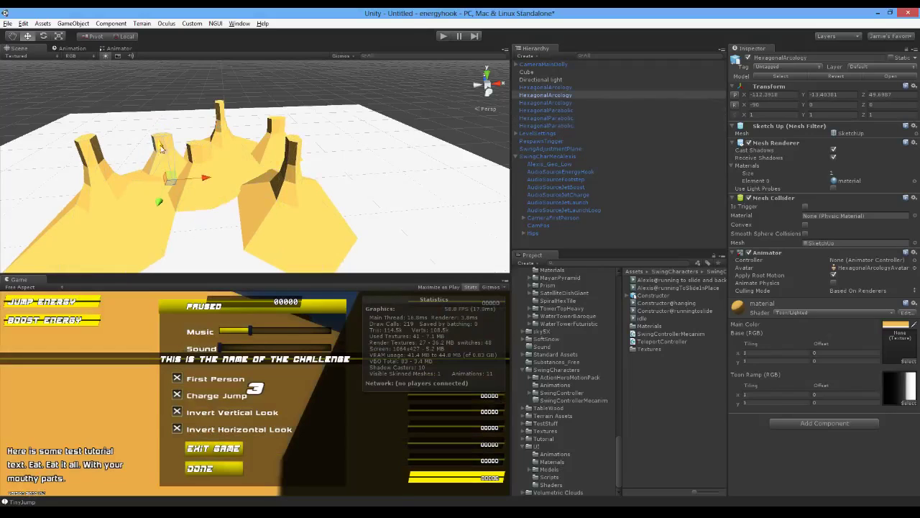
# Play-test running, jumping, boosting and grapple swinging among the duplicated towers, and exit play mode to review the tower layout.
pyautogui.click(280, 143)
pyautogui.click(442, 37)
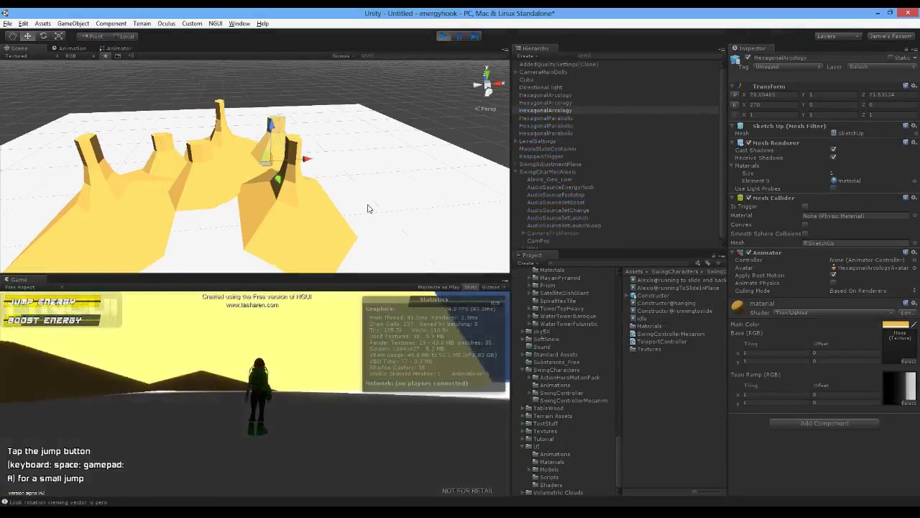
pyautogui.press('space')
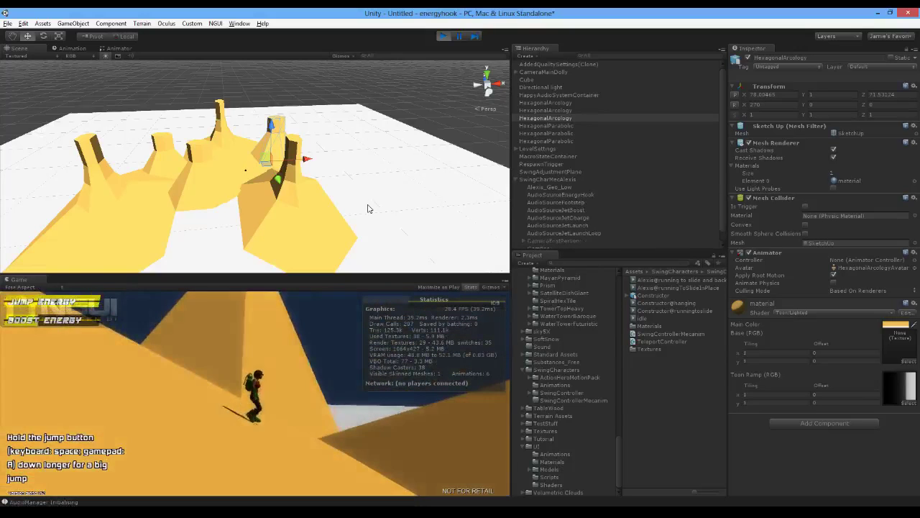
pyautogui.press('space')
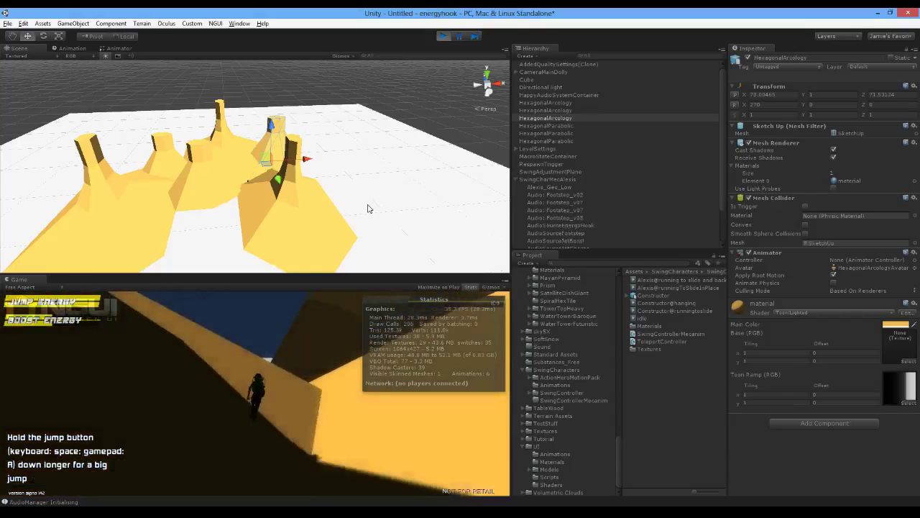
pyautogui.press('space')
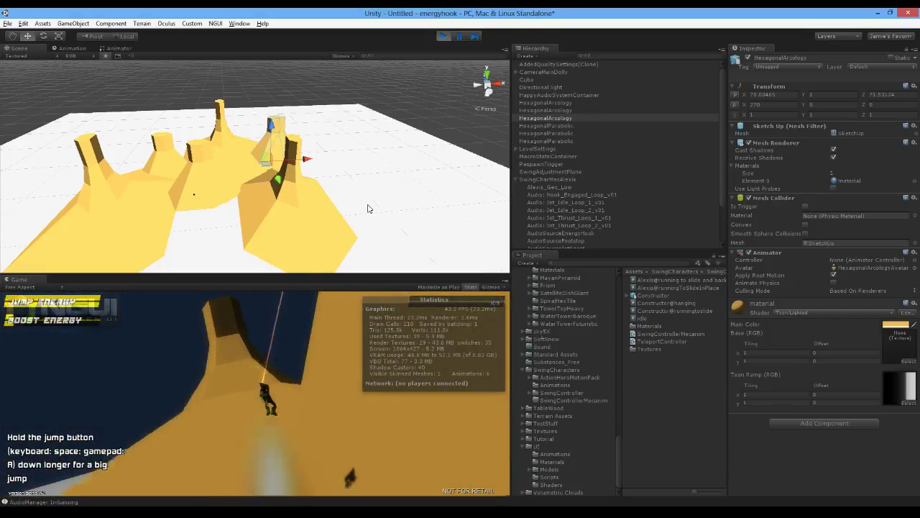
pyautogui.press('space')
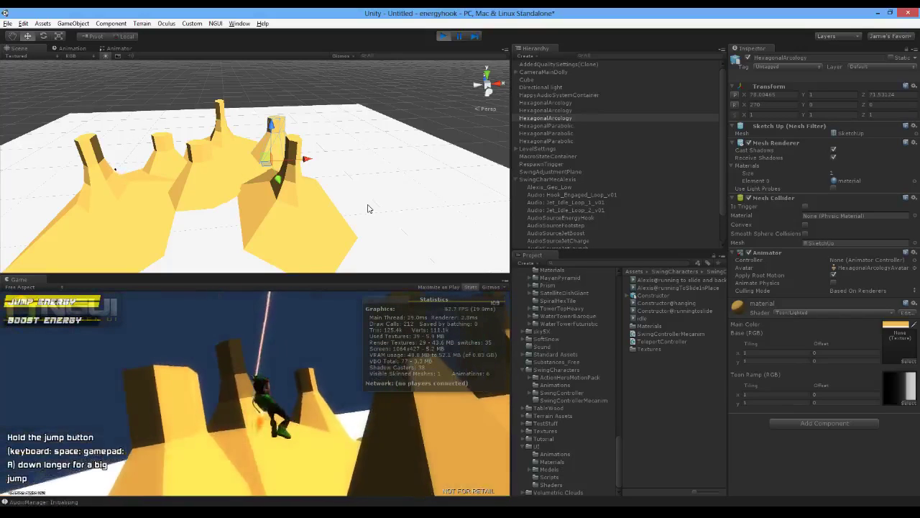
pyautogui.press('space')
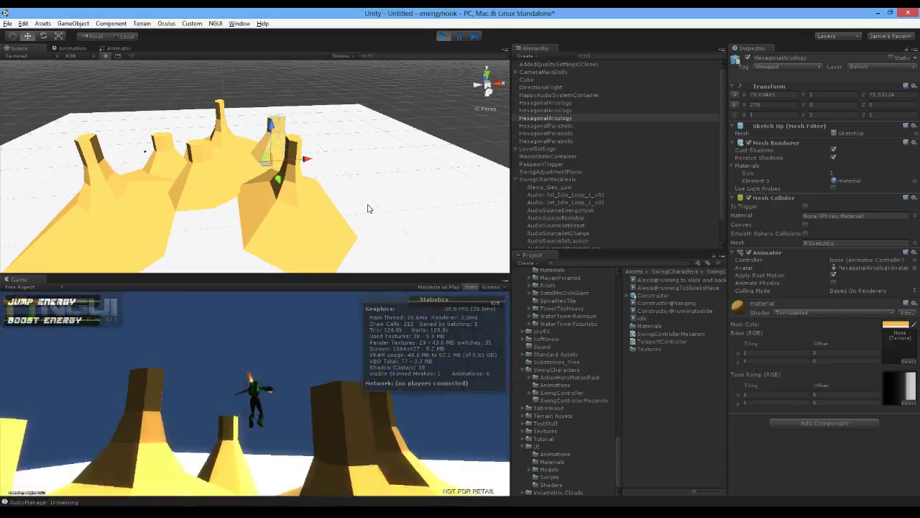
pyautogui.press('space')
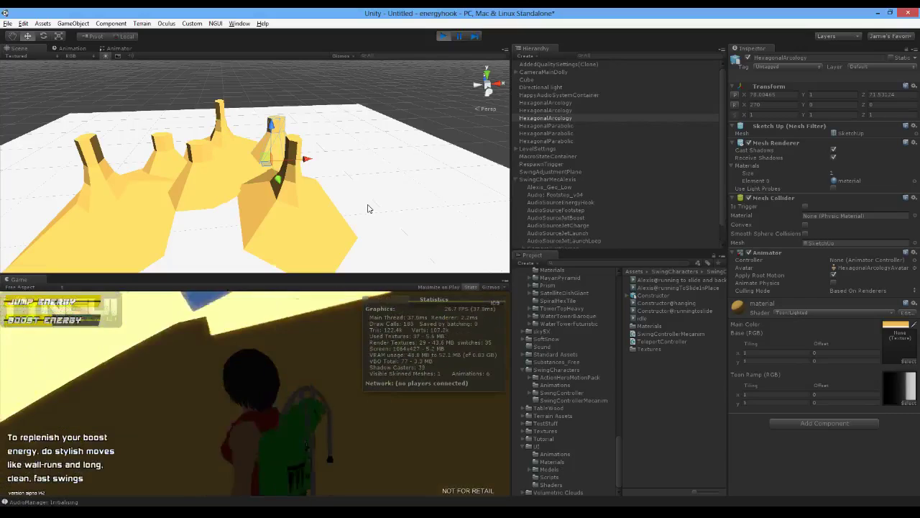
pyautogui.press('Escape')
pyautogui.press('Escape')
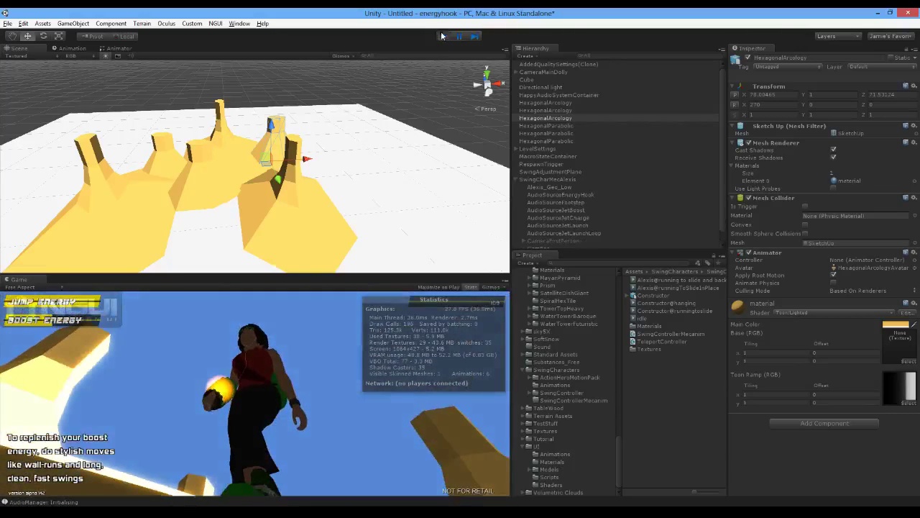
pyautogui.click(443, 35)
pyautogui.moveTo(240, 200)
pyautogui.keyDown('alt'); pyautogui.mouseDown()
pyautogui.moveTo(201, 208)
pyautogui.moveTo(227, 206)
pyautogui.mouseUp(); pyautogui.keyUp('alt')
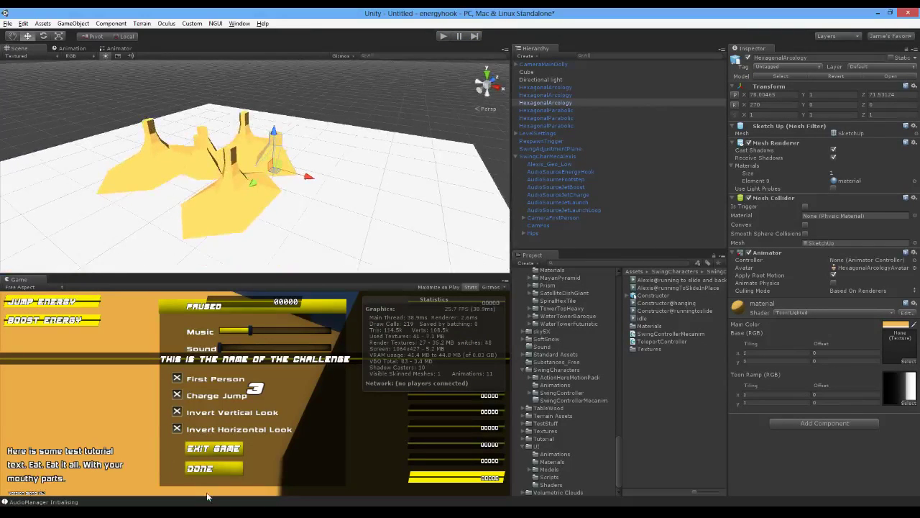
pyautogui.scroll(2, 211, 212)
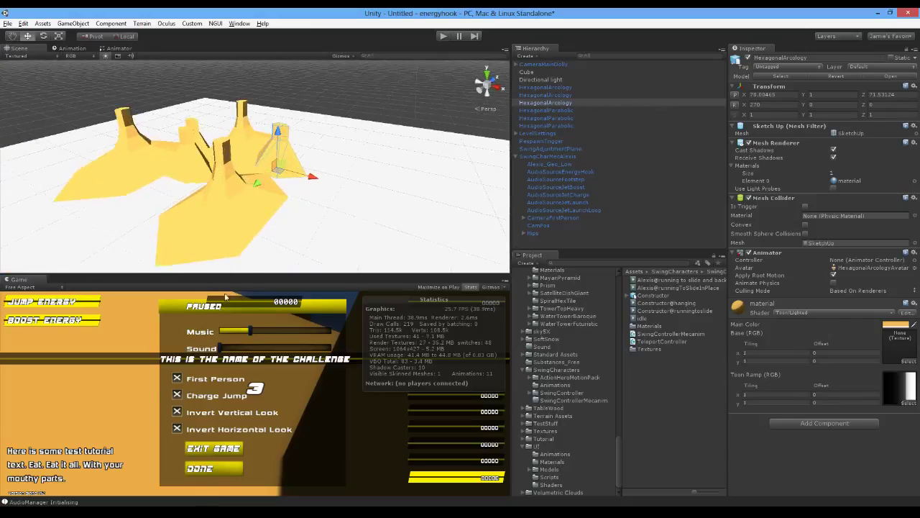
# Switch to SketchUp and start a new model.
pyautogui.moveTo(171, 513)
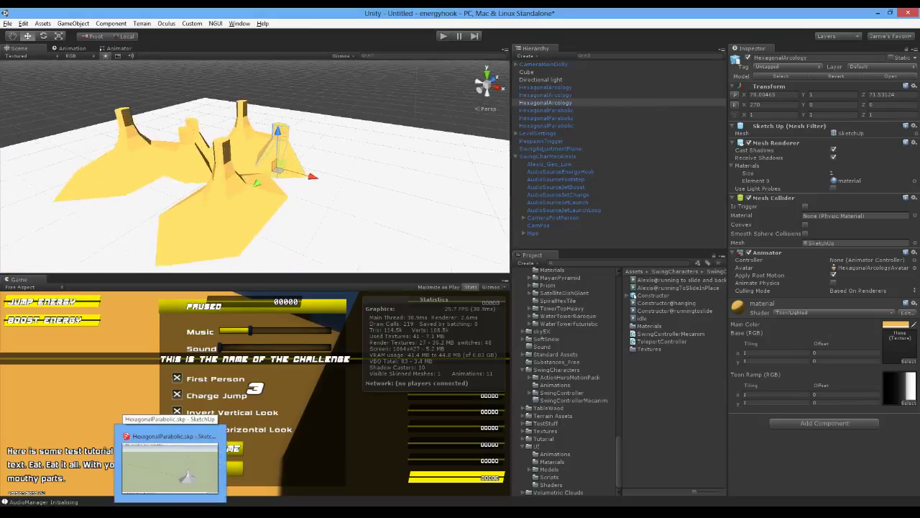
pyautogui.click(171, 468)
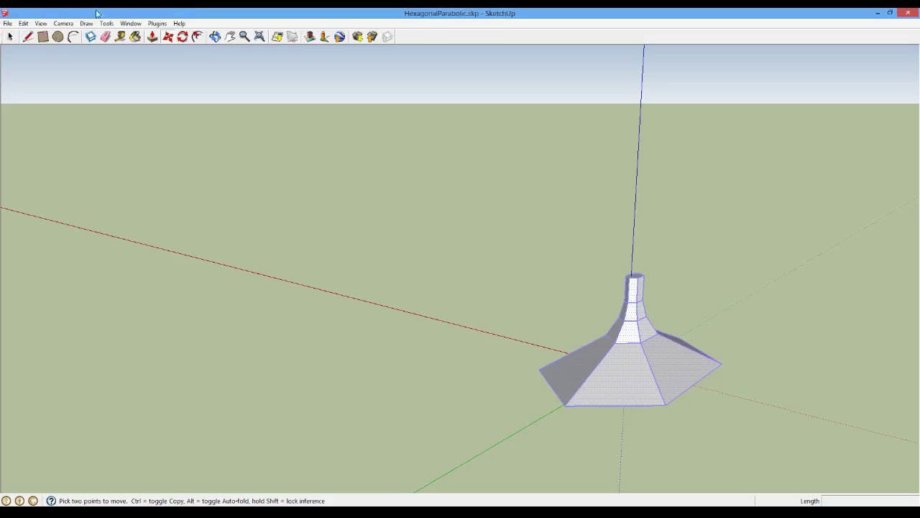
pyautogui.click(7, 23)
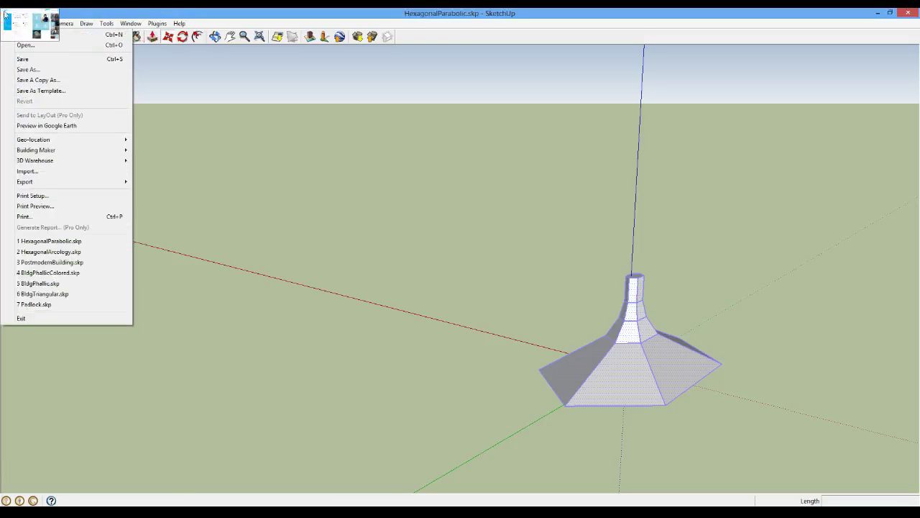
pyautogui.moveTo(8, 24)
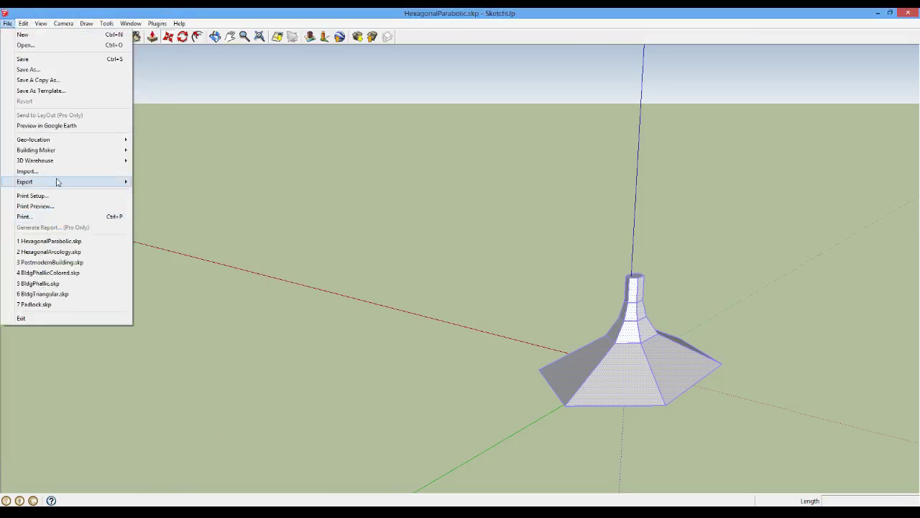
pyautogui.moveTo(70, 161)
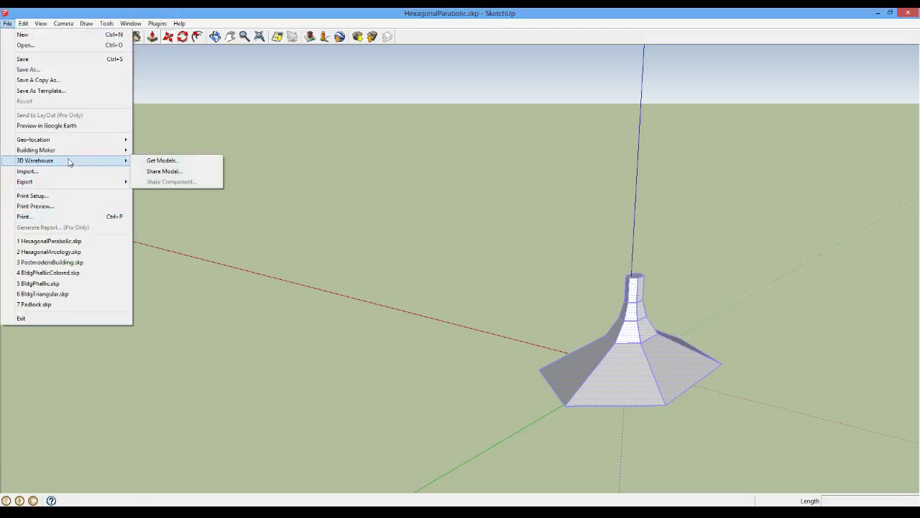
pyautogui.click(29, 34)
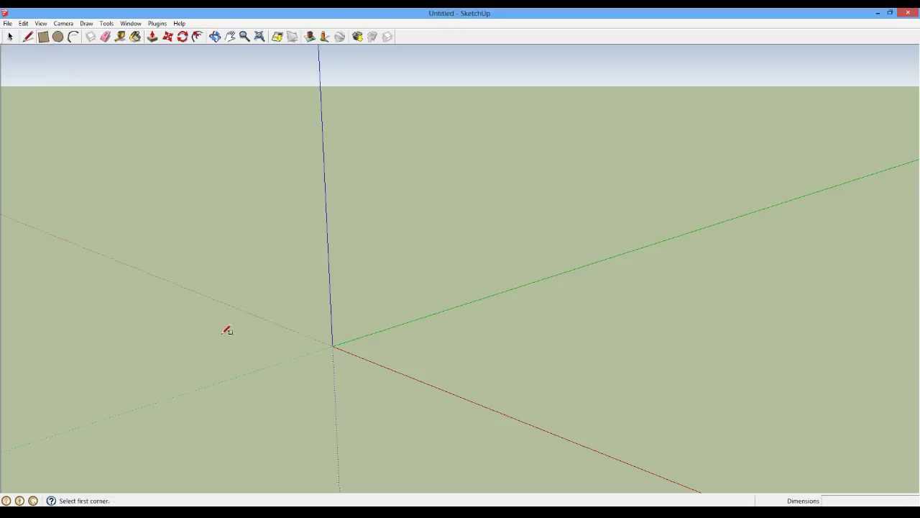
# Draw a 50 m by 50 m rectangle on the ground around the origin.
pyautogui.click(502, 350)
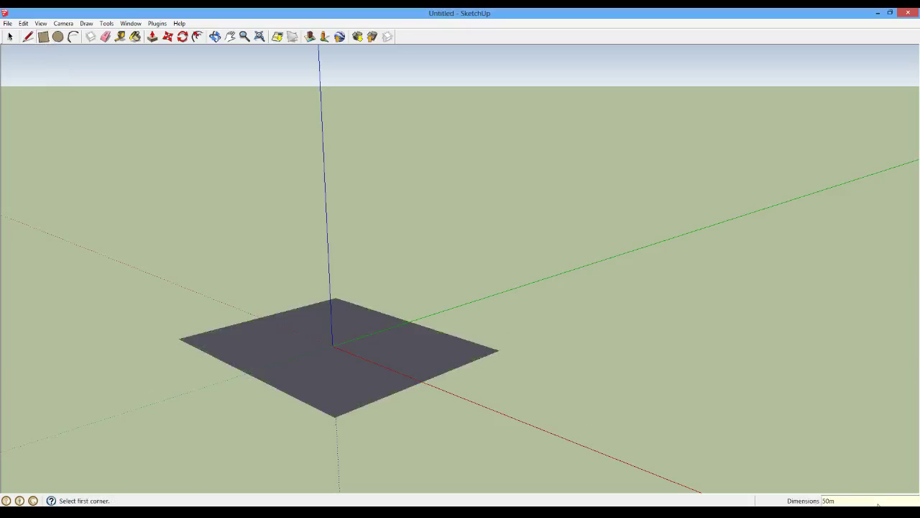
pyautogui.write('50m,50m')
pyautogui.press('Return')
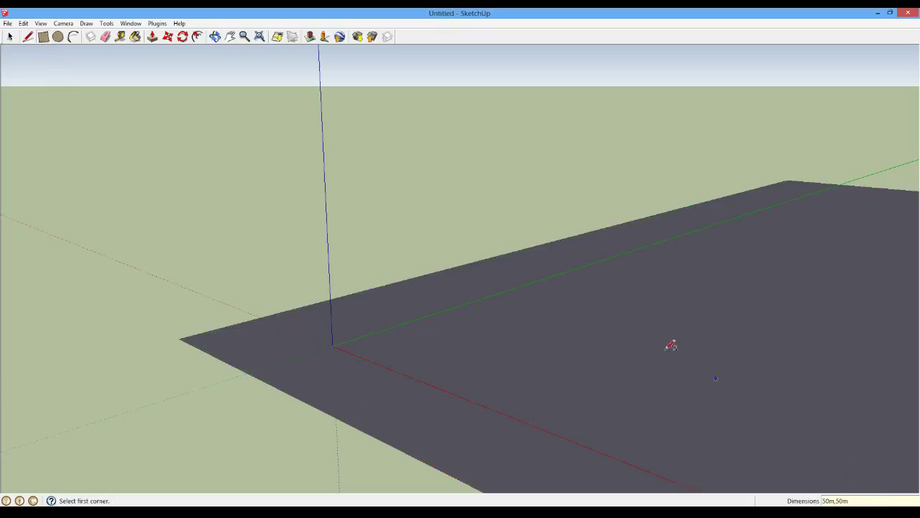
# Pull the square face up 100 m into a tall box with Push/Pull.
pyautogui.scroll(-3, 642, 355)
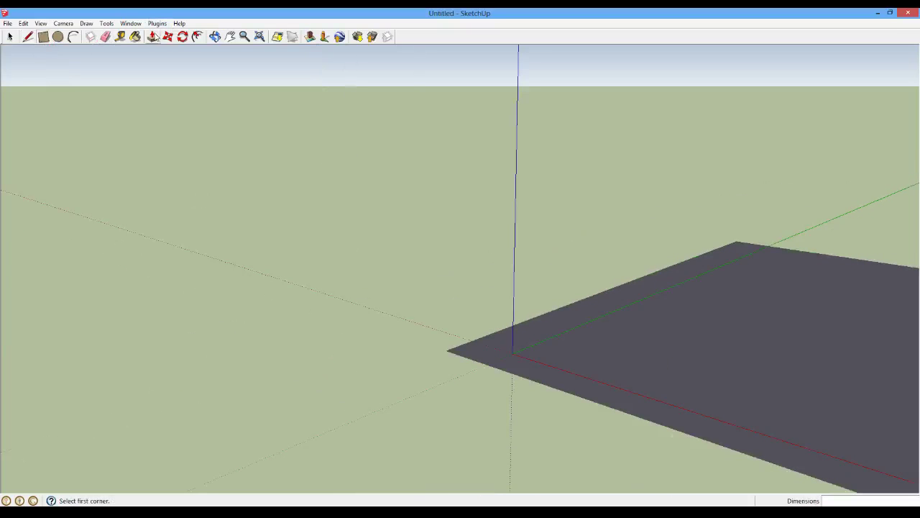
pyautogui.scroll(-6, 487, 302)
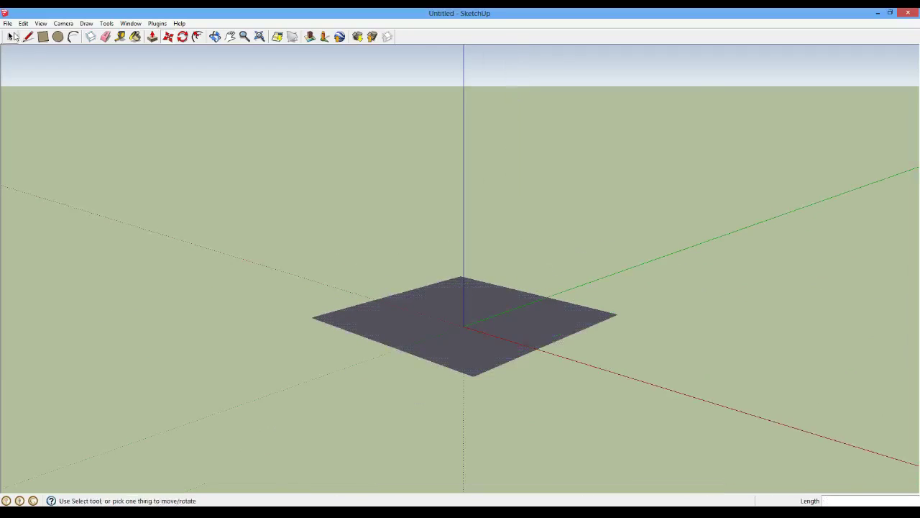
pyautogui.moveTo(471, 294); pyautogui.dragTo(456, 133)
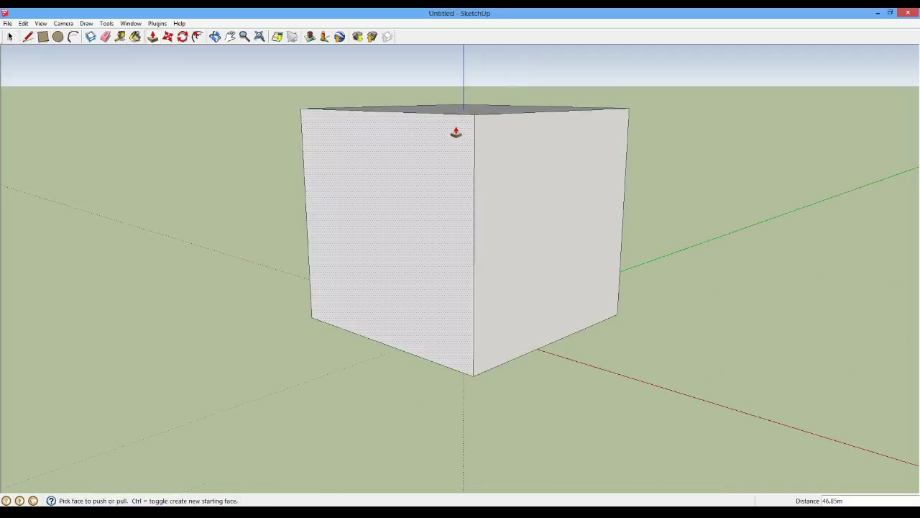
pyautogui.write('100')
pyautogui.press('Return')
pyautogui.scroll(-6, 456, 133)
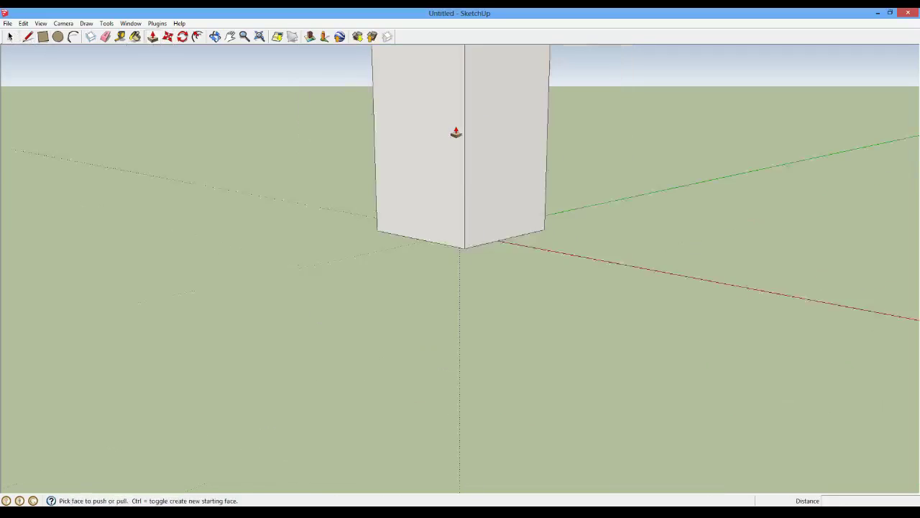
pyautogui.scroll(4, 456, 132)
pyautogui.moveTo(456, 132); pyautogui.dragTo(404, 255, button='middle')
pyautogui.scroll(-5, 400, 261)
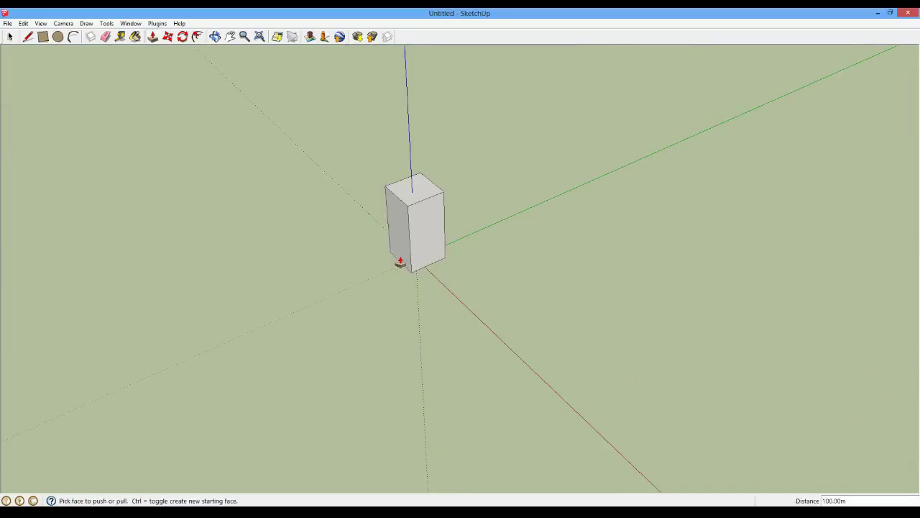
pyautogui.scroll(3, 412, 236)
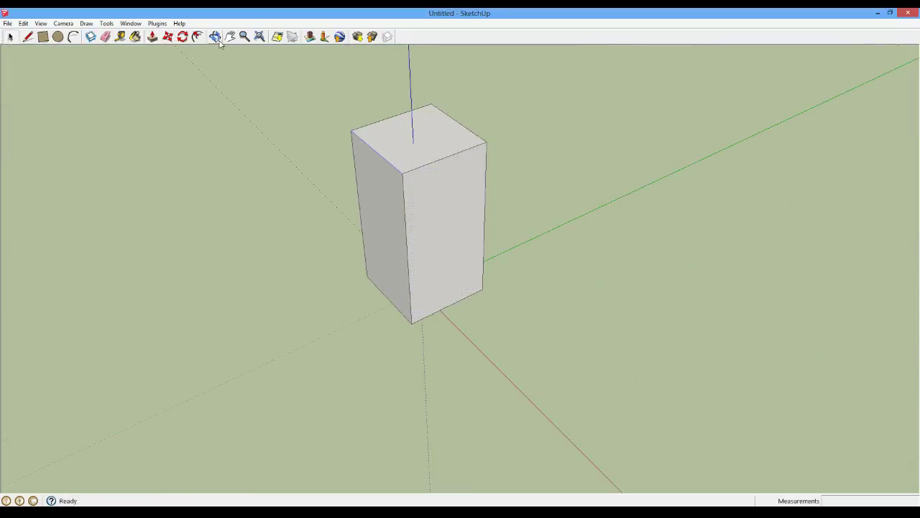
pyautogui.click(376, 156)
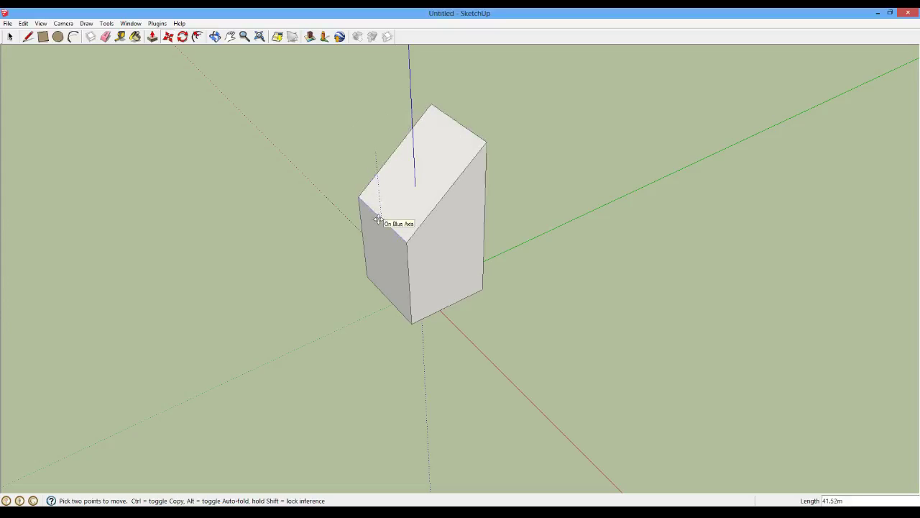
pyautogui.click(378, 220)
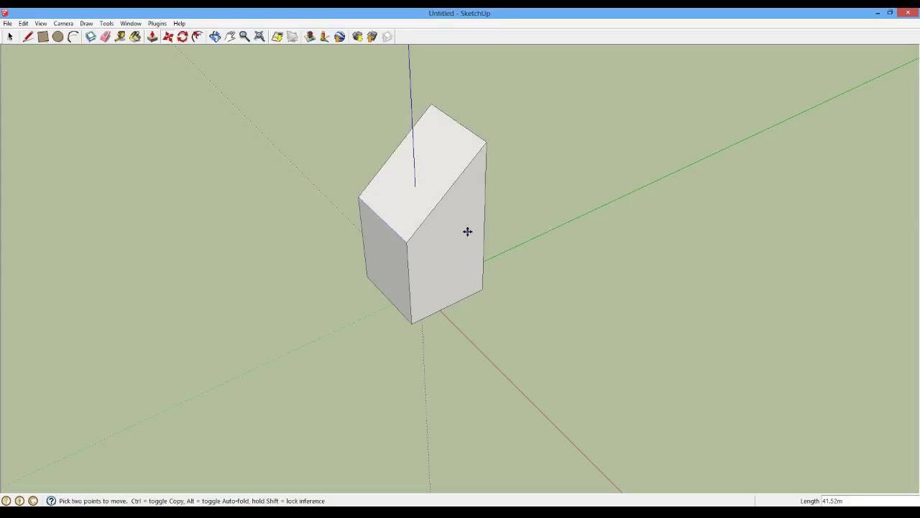
pyautogui.click(542, 250)
pyautogui.hotkey('ctrl', 'z')
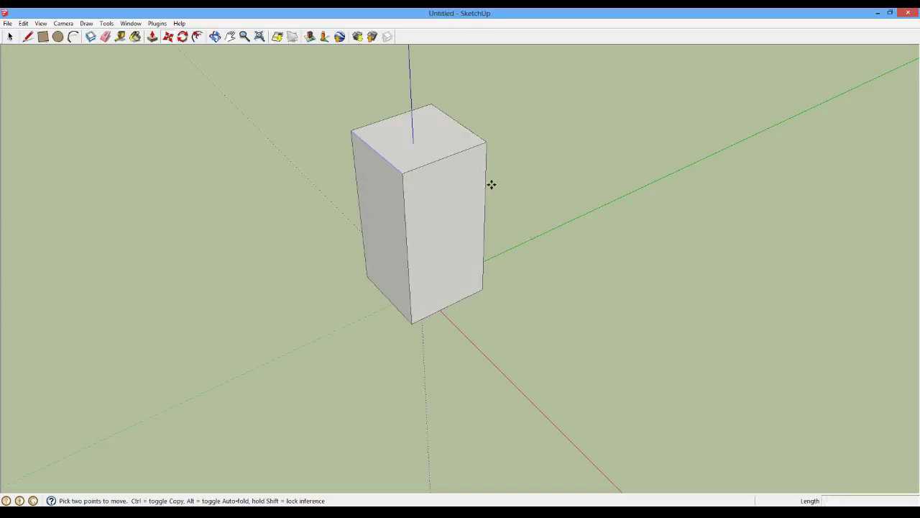
# Move one top edge of the box down 50 m along the blue axis to form a sloped roof.
pyautogui.click(377, 152)
pyautogui.write('50')
pyautogui.press('Return')
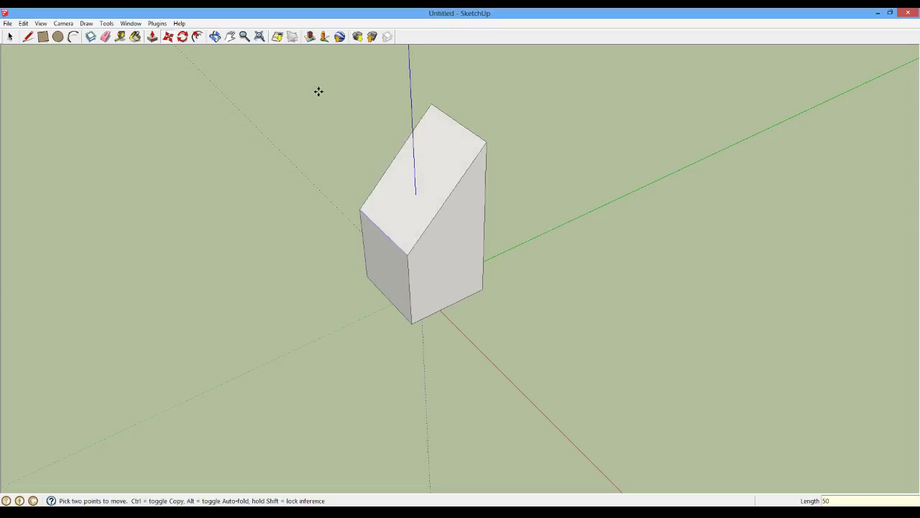
# Start a COLLADA export of the model and create and open a SlopedRoofBuilding folder inside the SketchUp folder.
pyautogui.scroll(-1, 318, 91)
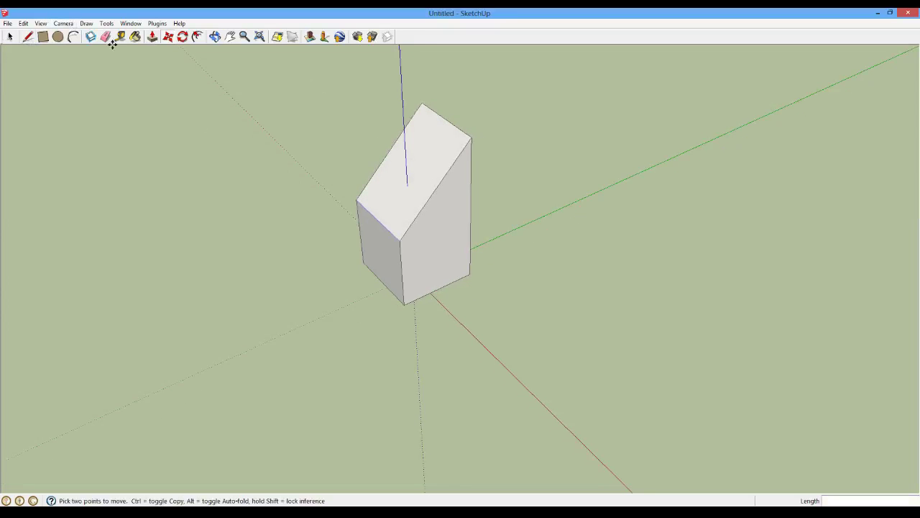
pyautogui.click(8, 23)
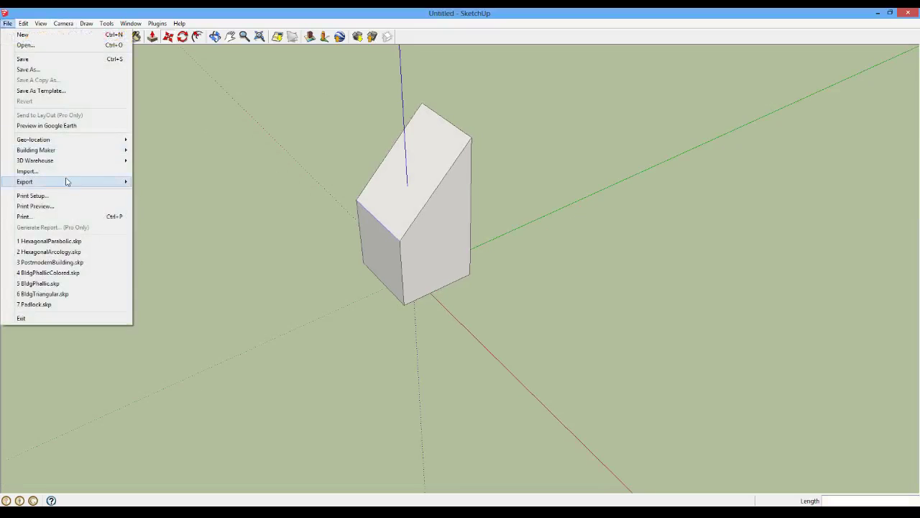
pyautogui.moveTo(67, 181)
pyautogui.click(186, 184)
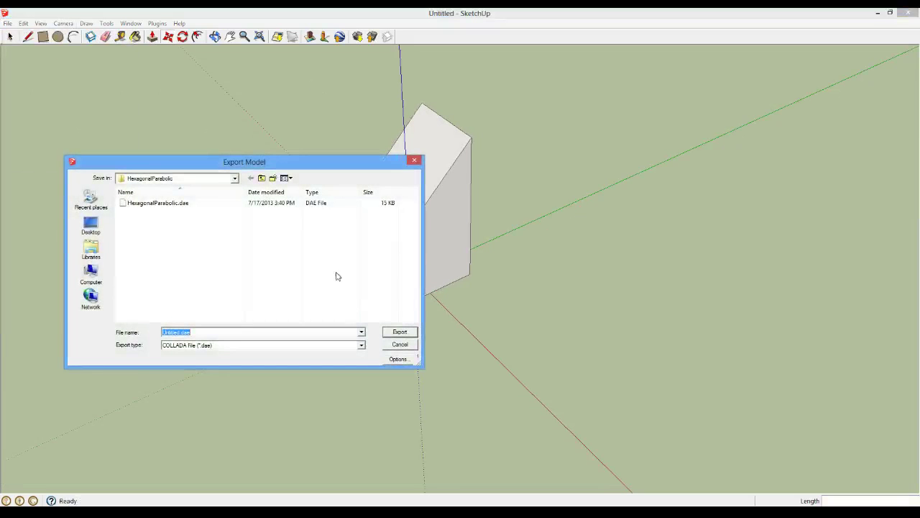
pyautogui.click(262, 179)
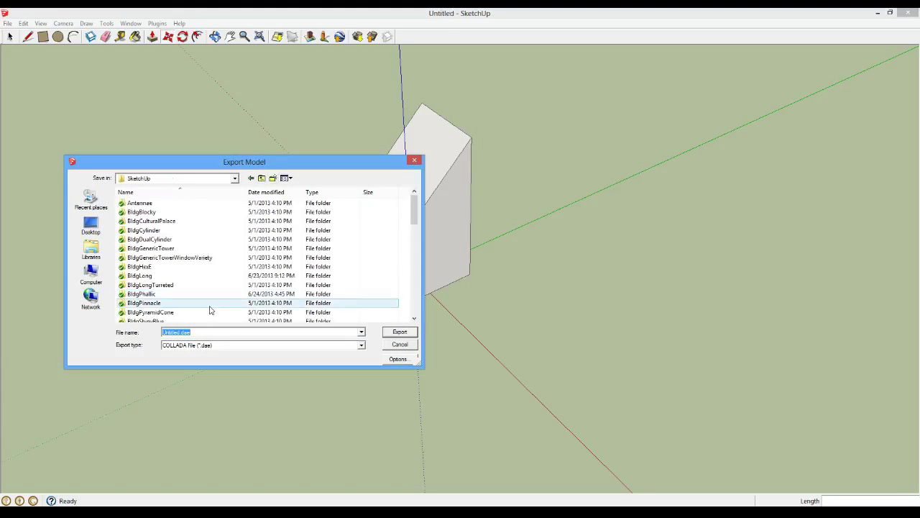
pyautogui.moveTo(413, 212); pyautogui.dragTo(414, 309)
pyautogui.rightClick(219, 311)
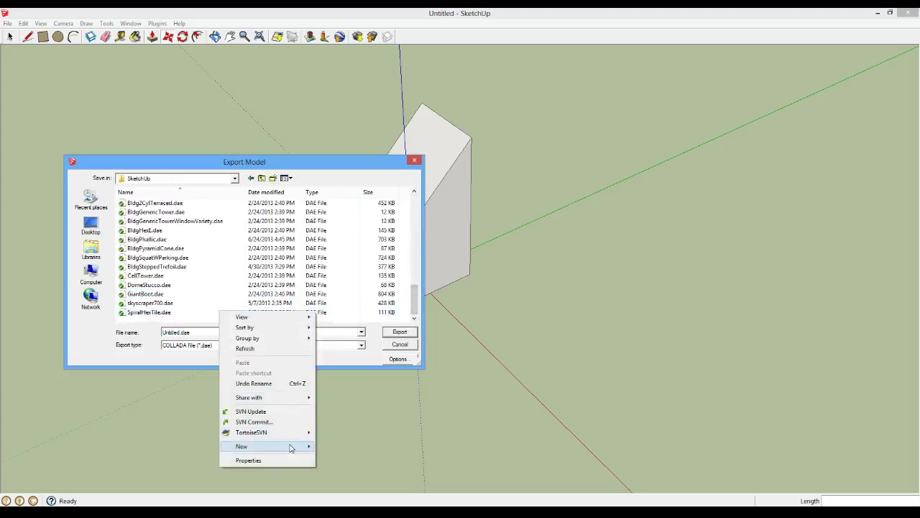
pyautogui.moveTo(291, 446)
pyautogui.click(338, 337)
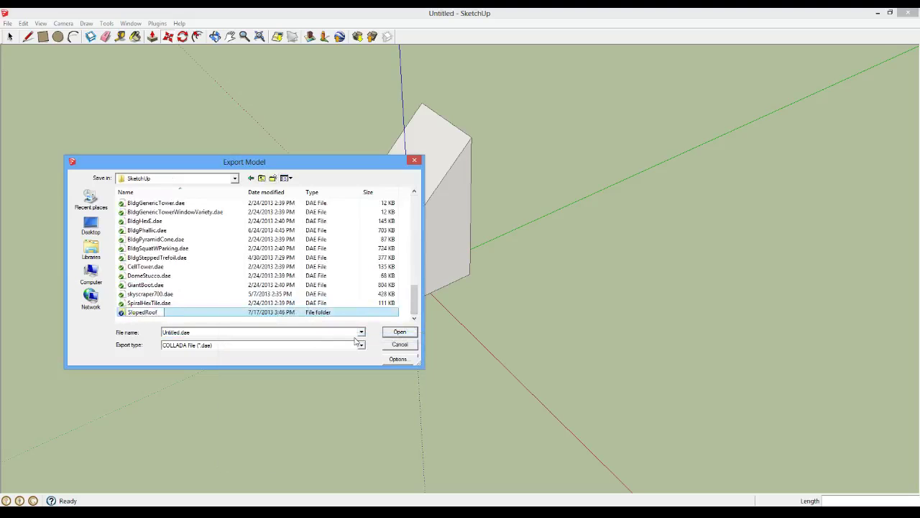
pyautogui.press('Return')
pyautogui.press('Return')
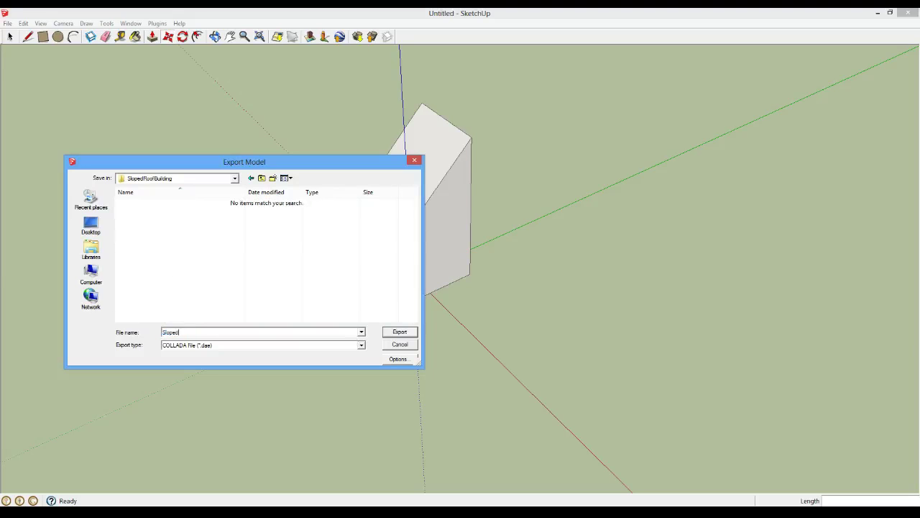
# Export the model as the COLLADA file SlopedRoofBuilding.dae in the new folder.
pyautogui.write('ng')
pyautogui.press('Tab')
pyautogui.press('Return')
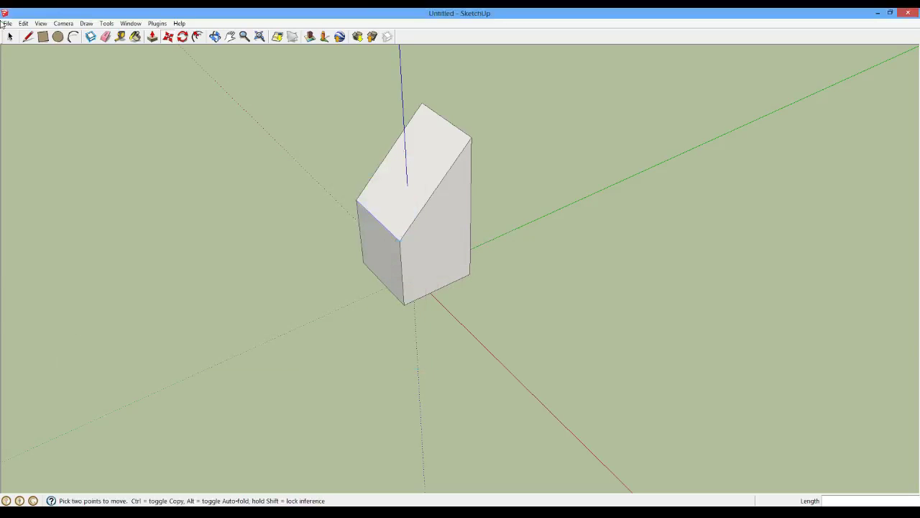
# Save the SketchUp model as SlopedRoofBuilding in the Models folder.
pyautogui.click(11, 22)
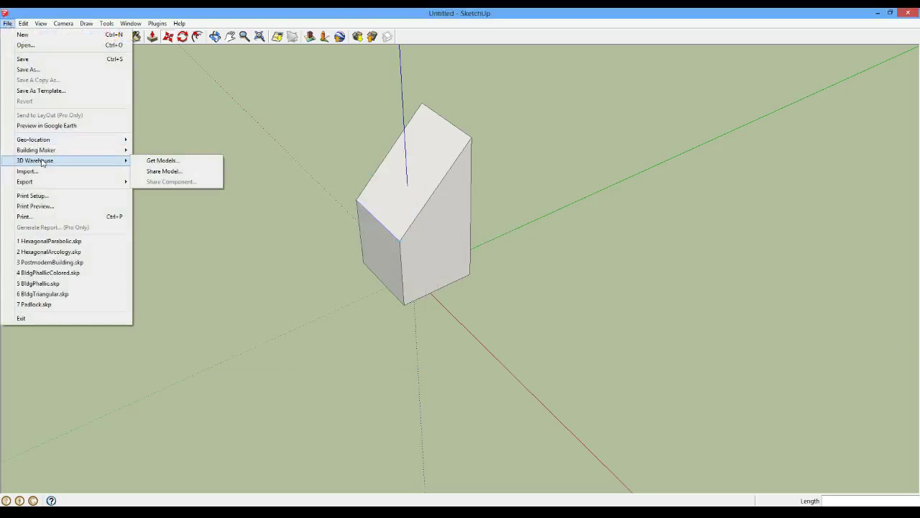
pyautogui.click(33, 69)
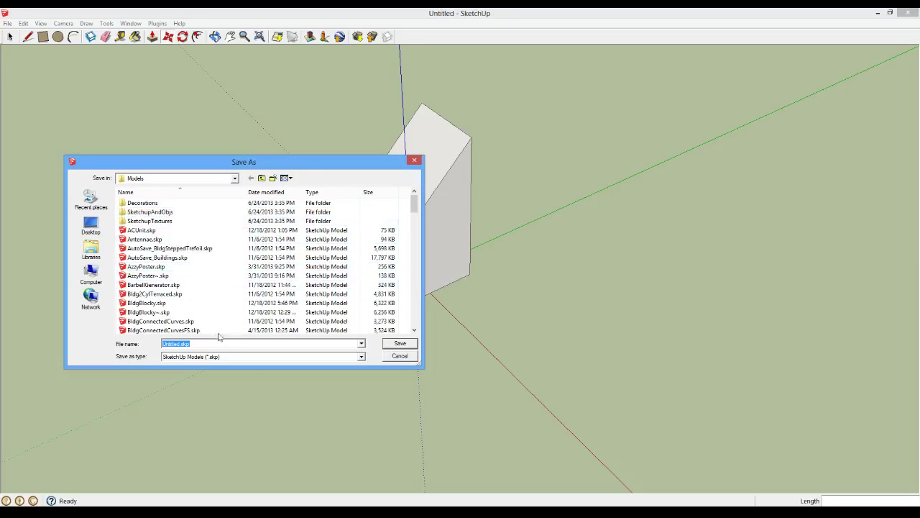
pyautogui.write('SlopedRoofBuilding')
pyautogui.press('Return')
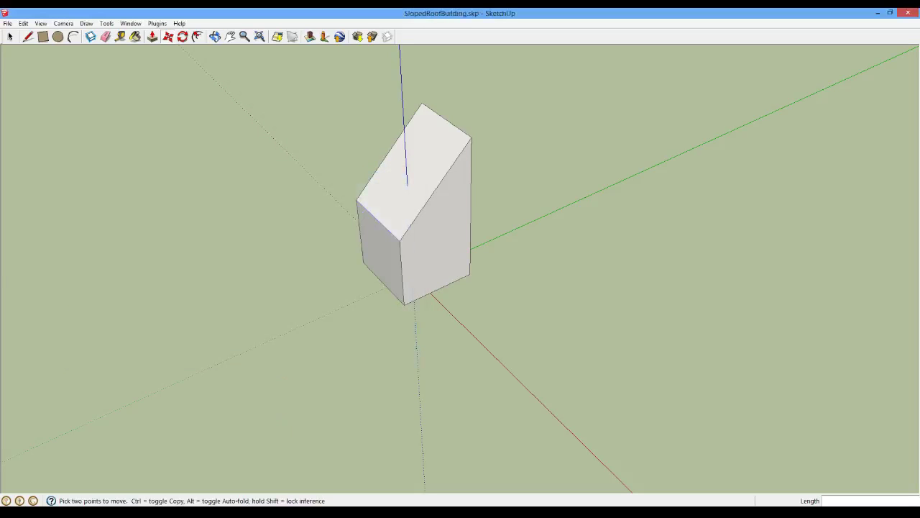
# Switch to Unity and show the import settings of the SlopedRoofBuilding model in its project folder.
pyautogui.click(156, 512)
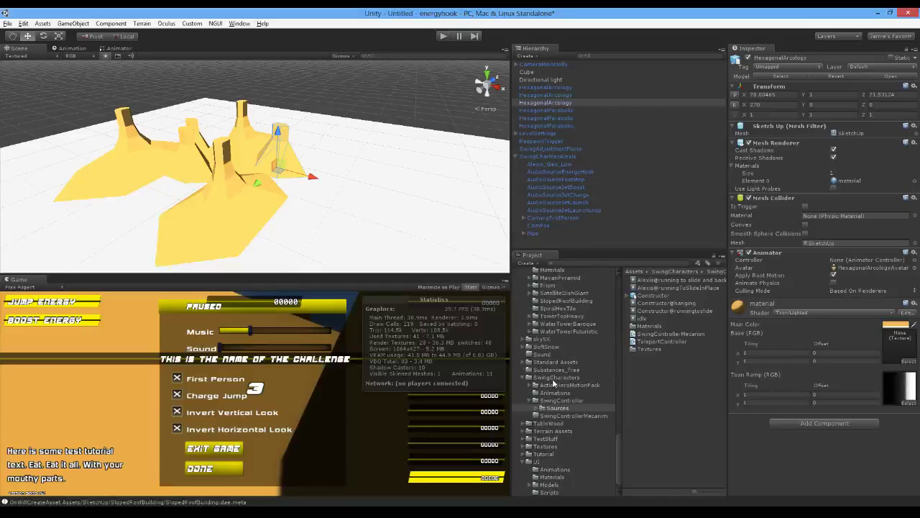
pyautogui.click(581, 311)
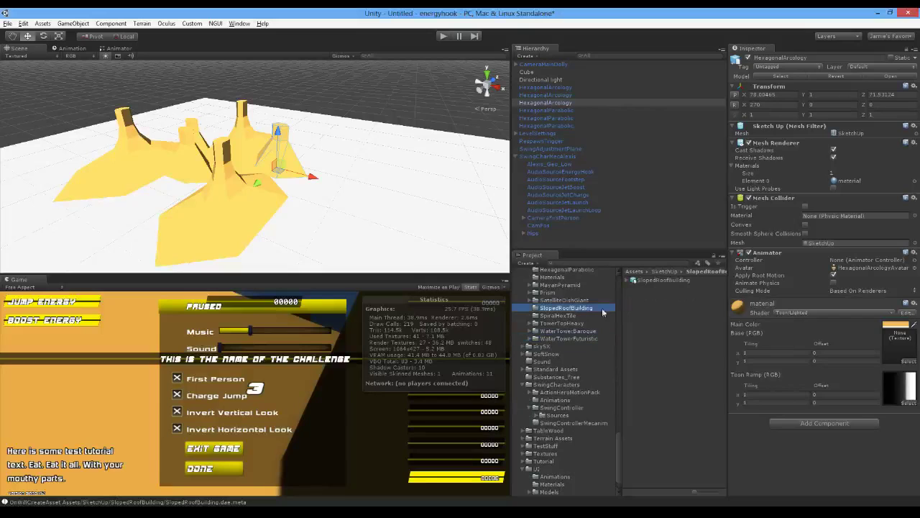
pyautogui.moveTo(663, 280); pyautogui.dragTo(367, 236)
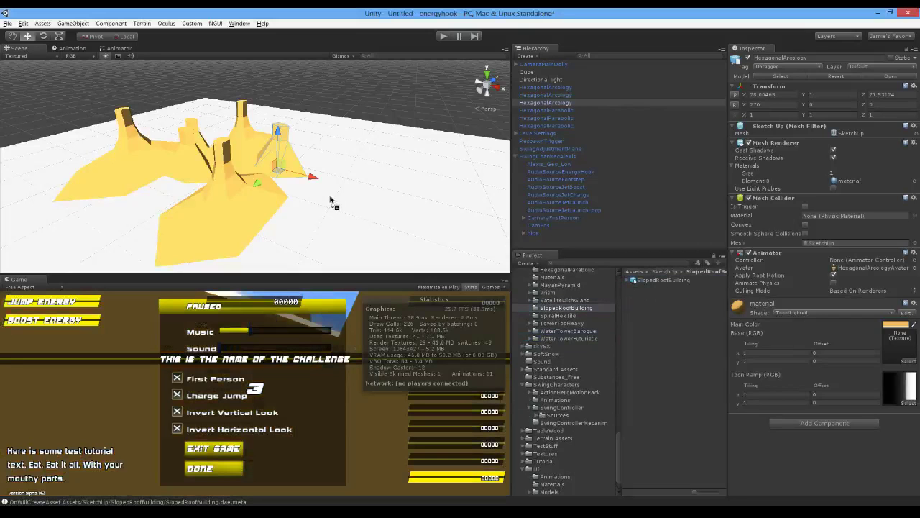
pyautogui.moveTo(483, 238); pyautogui.dragTo(679, 339)
pyautogui.click(662, 280)
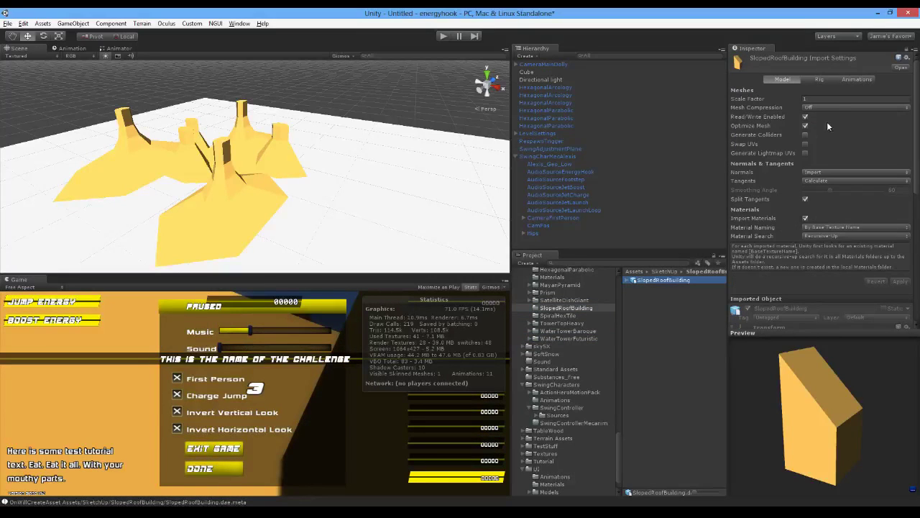
# Apply a 0.02 scale factor, Generate Colliders and Generate Lightmap UVs to SlopedRoofBuilding, and place it in the scene at about X -43, Z -139.
pyautogui.click(819, 98)
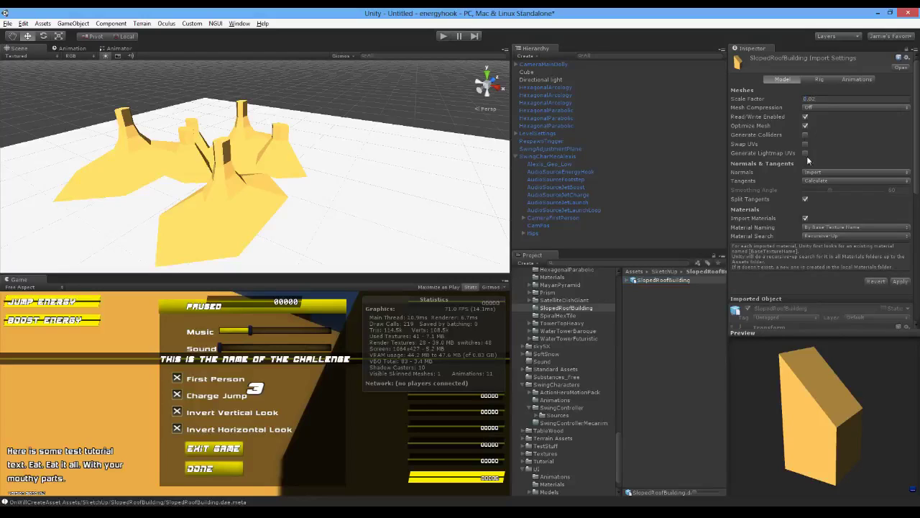
pyautogui.click(805, 135)
pyautogui.click(806, 152)
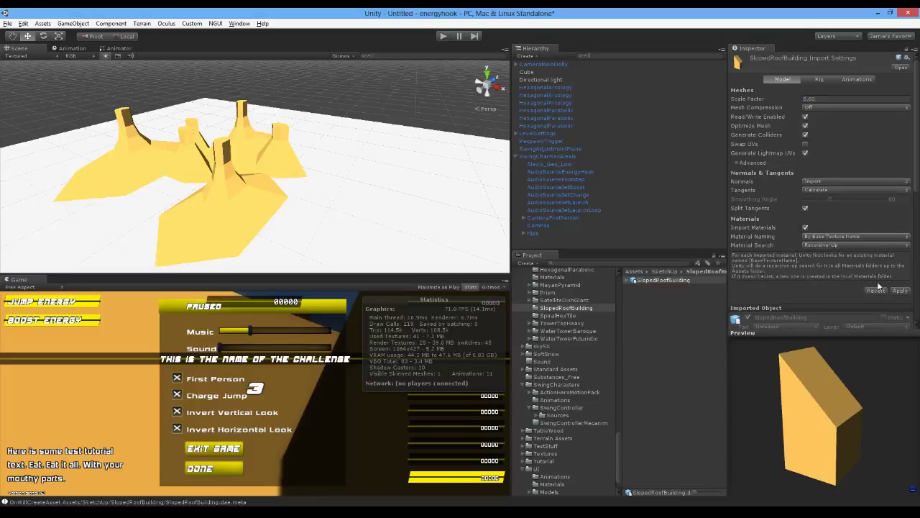
pyautogui.moveTo(672, 278); pyautogui.dragTo(130, 193)
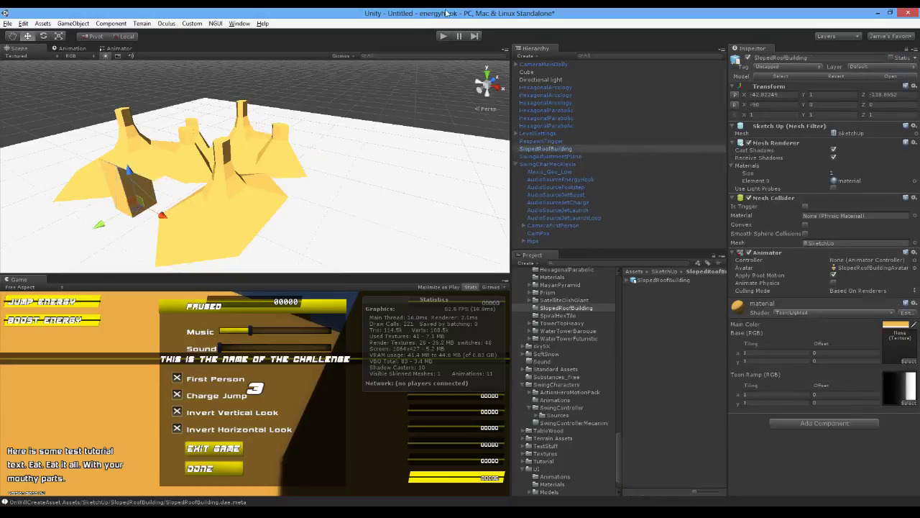
# Play-test running, wall-running, jumping and boosting around the sloped-roof building.
pyautogui.click(443, 36)
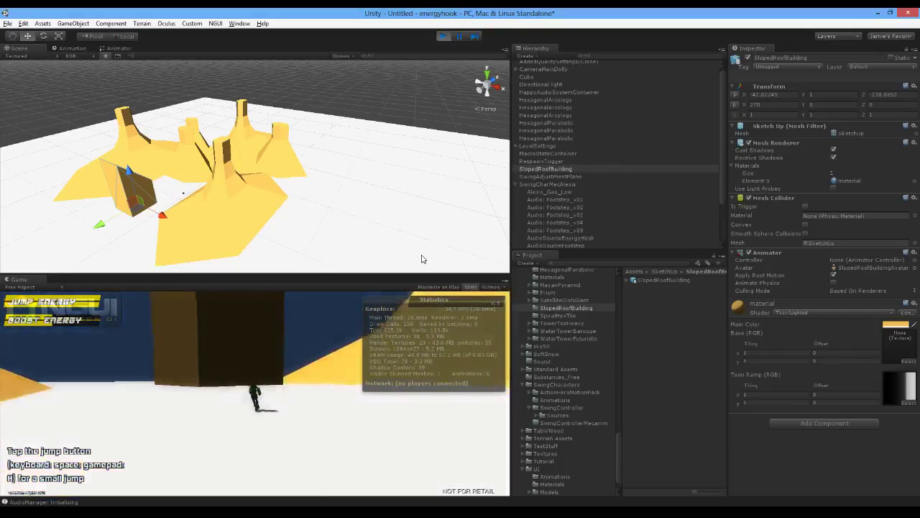
pyautogui.press('space')
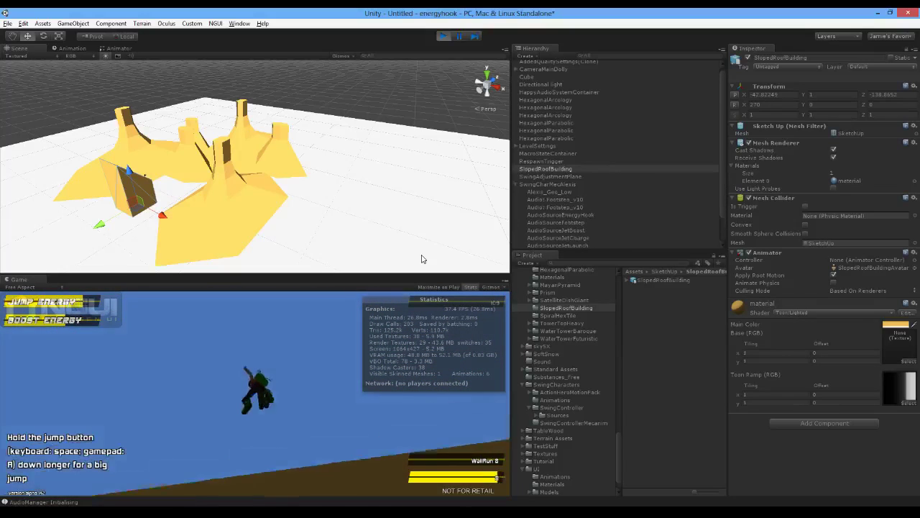
pyautogui.press('space')
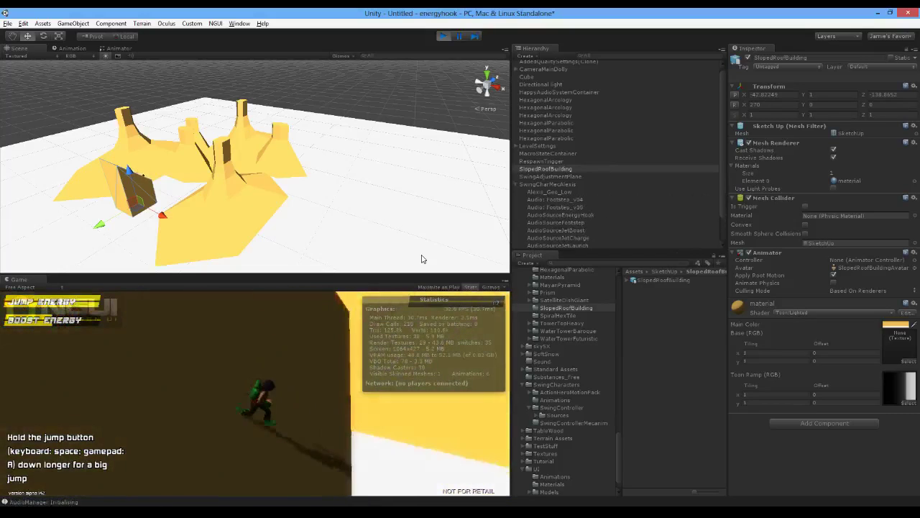
pyautogui.press('space')
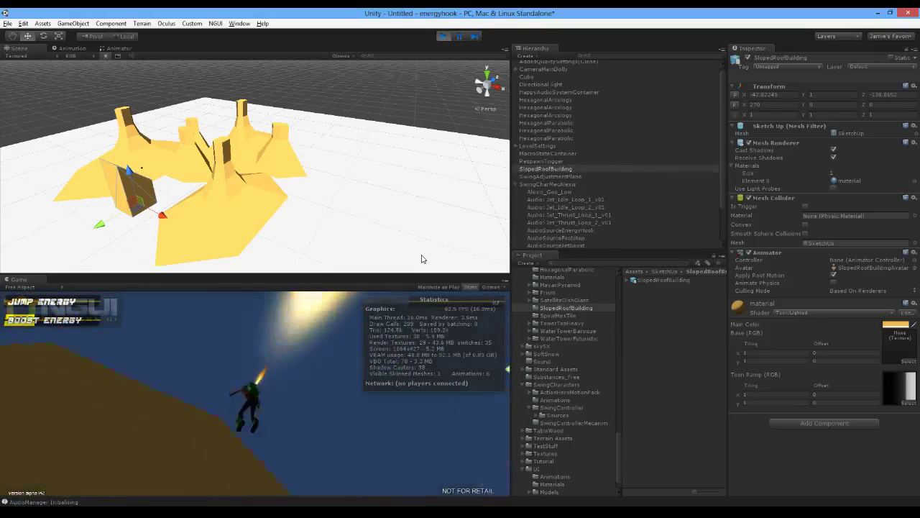